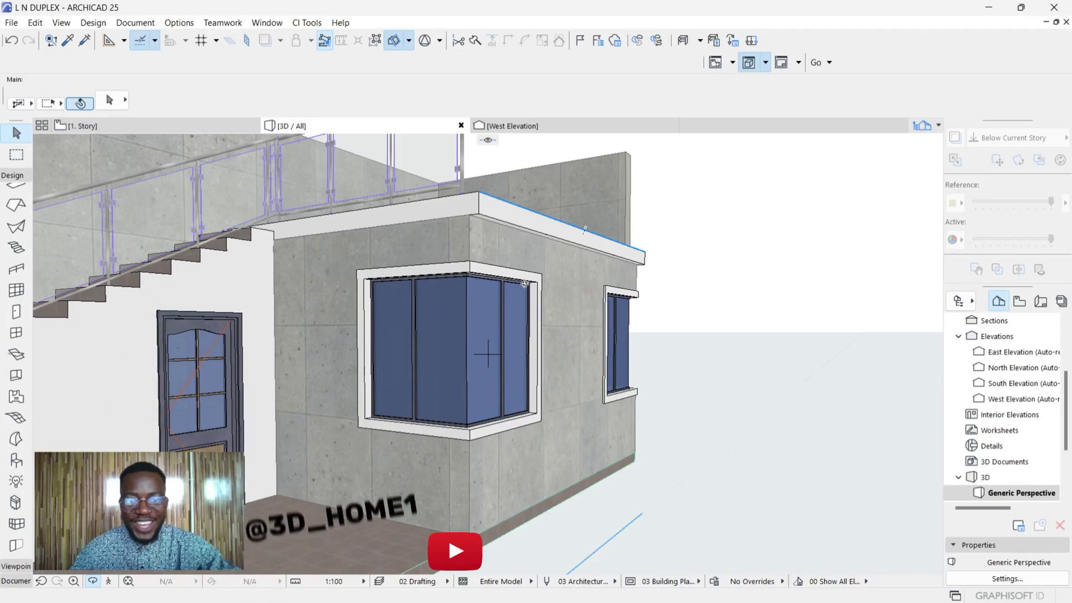
- Examine the existing corner windows and their white surrounds from several sides of the building
scroll(530, 261, "down", 1)
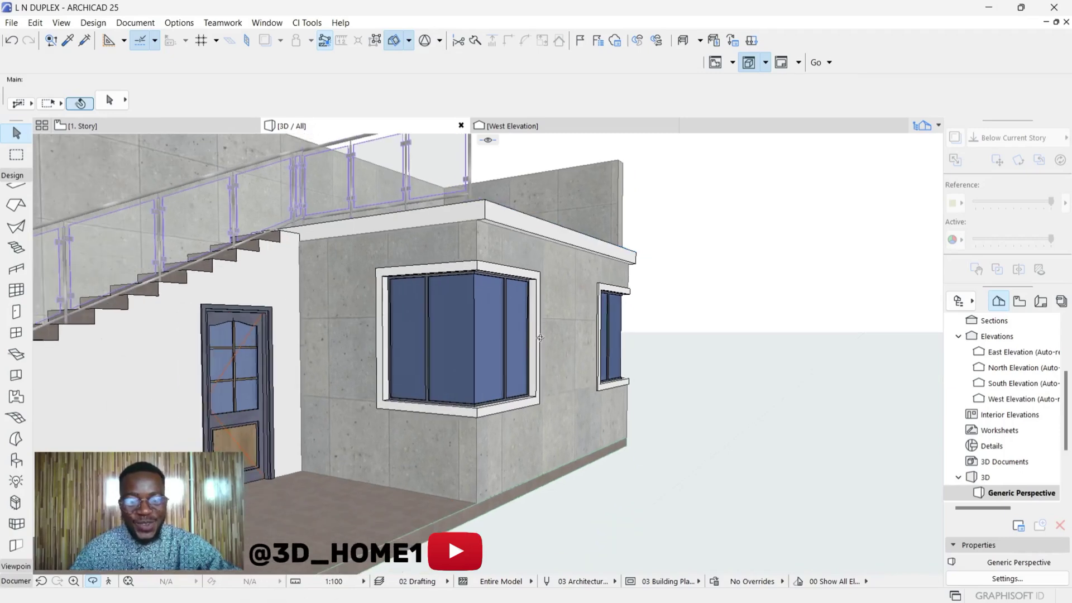
middle_click_drag(529, 261, 377, 307, "shift")
scroll(497, 359, "up", 2)
scroll(377, 307, "down", 1)
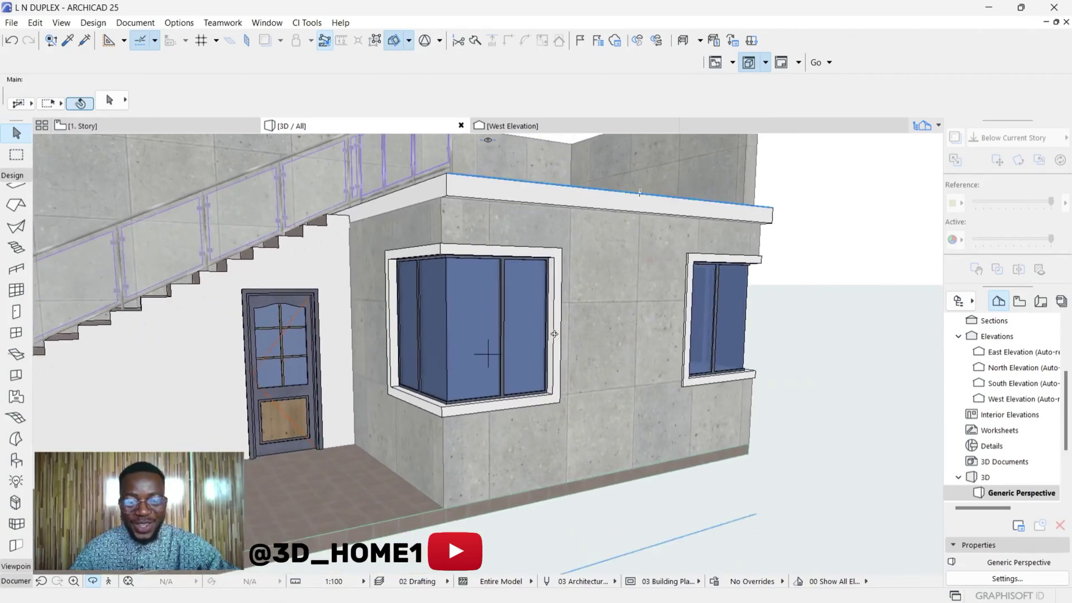
middle_click_drag(488, 353, 421, 318, "shift")
scroll(269, 320, "down", 3)
scroll(669, 329, "up", 3)
scroll(675, 328, "down", 3)
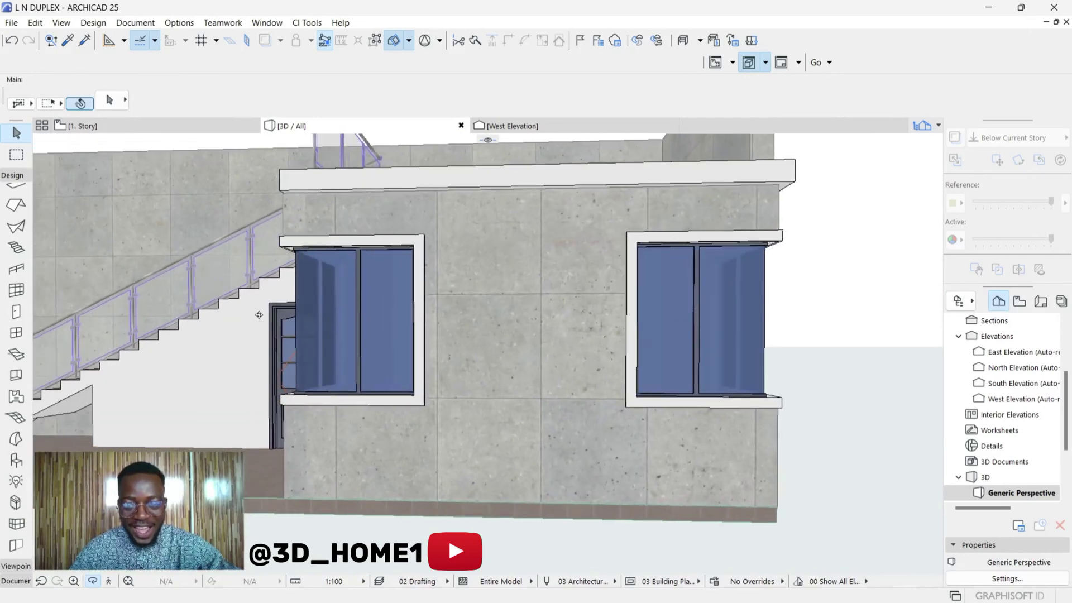
scroll(574, 330, "up", 5)
middle_click_drag(521, 307, 446, 312, "shift")
scroll(631, 323, "down", 2)
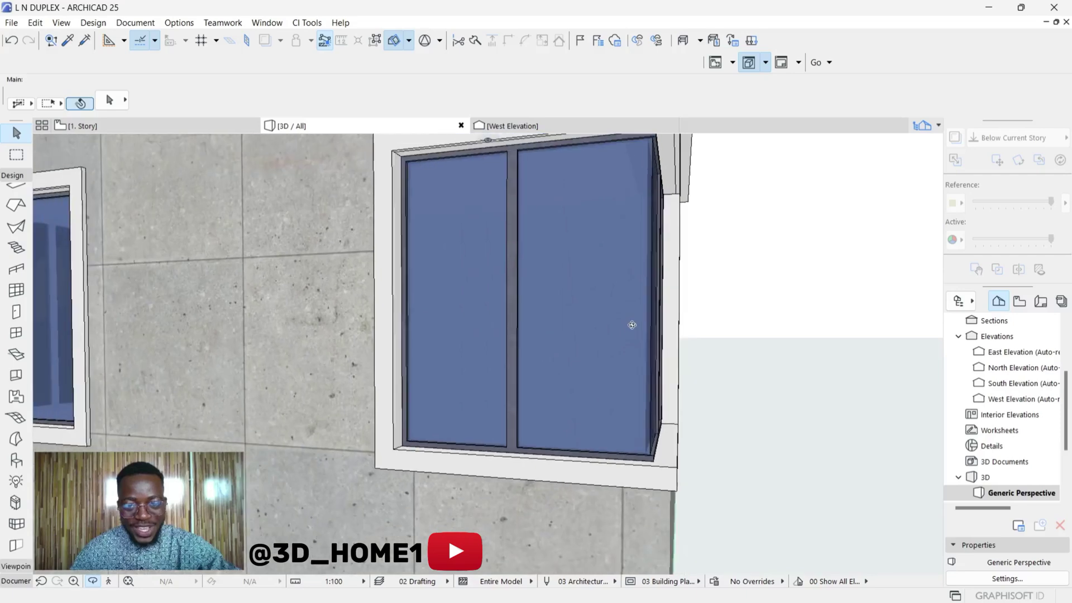
middle_click_drag(574, 326, 445, 316, "shift")
scroll(631, 334, "down", 3)
scroll(613, 346, "down", 2)
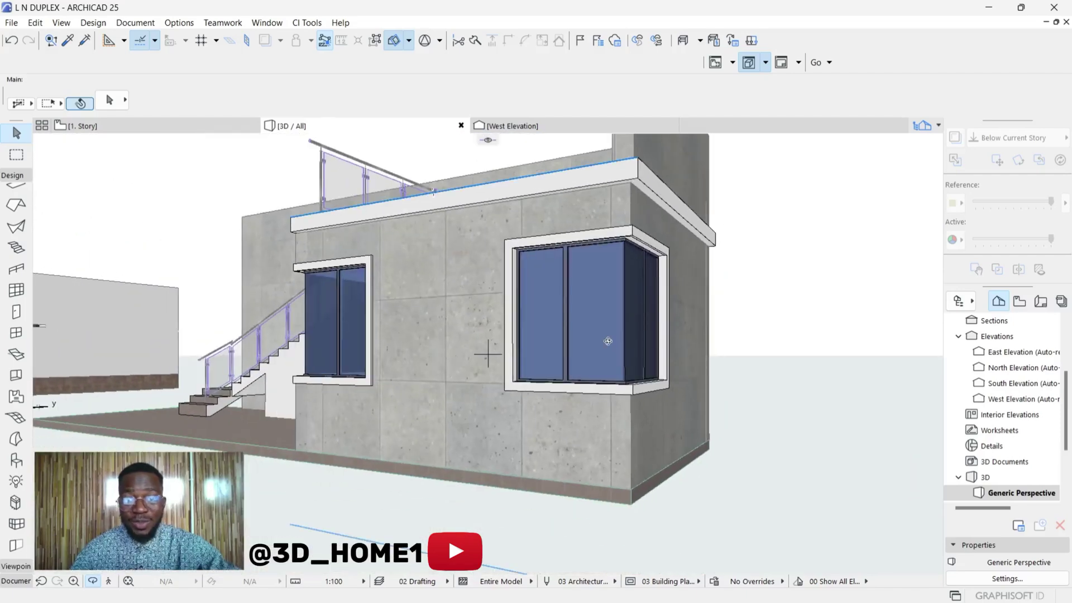
middle_click_drag(523, 322, 635, 270, "shift")
scroll(635, 270, "down", 3)
scroll(410, 331, "up", 3)
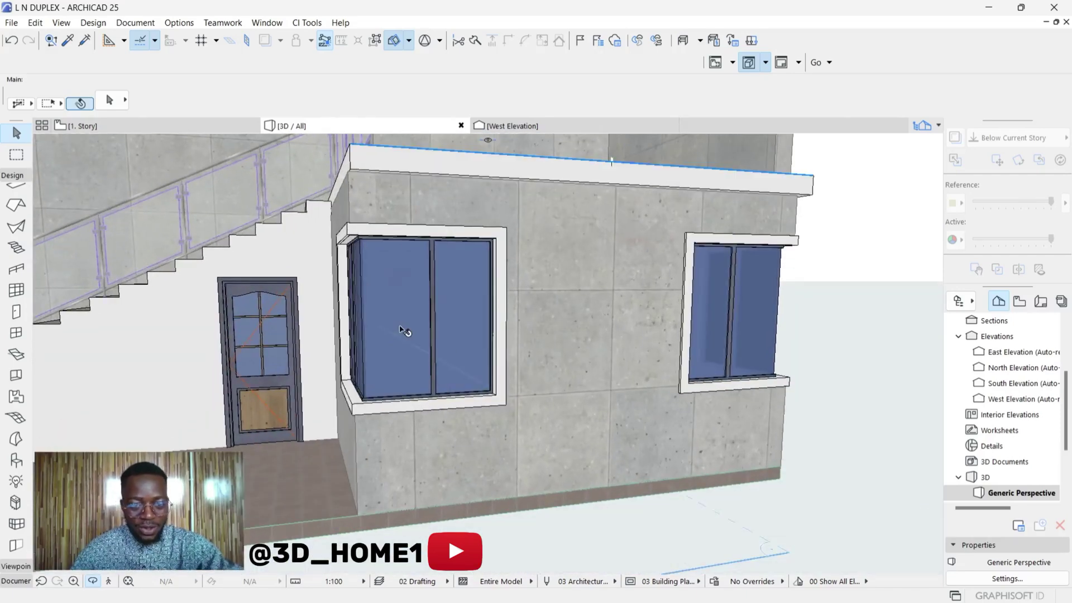
- Delete the blue-glazed corner window nearest the door under the staircase
left_click(403, 326)
key("Delete")
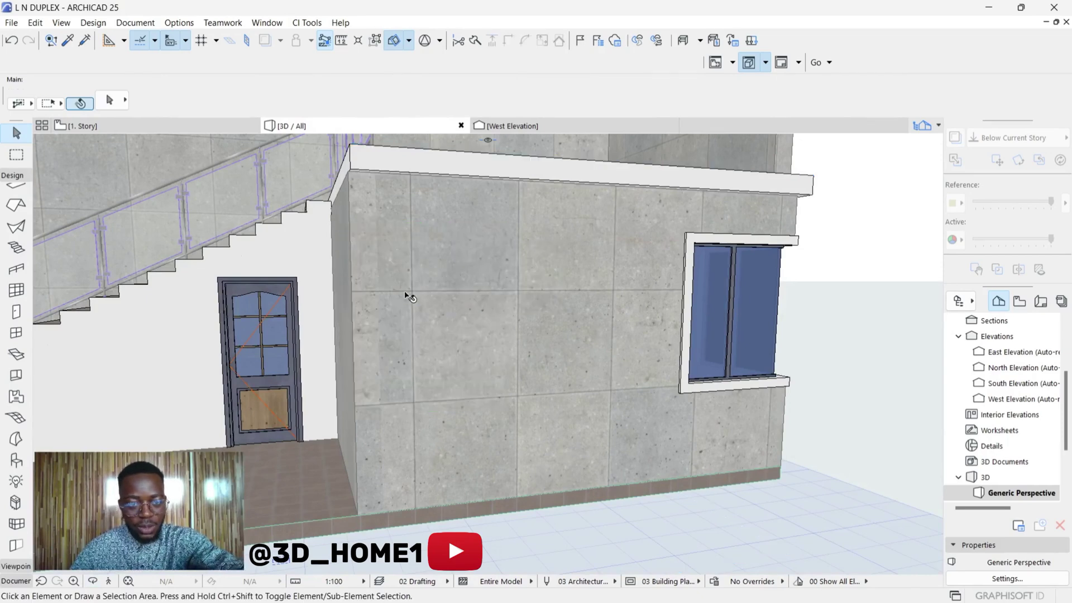
scroll(416, 340, "down", 2)
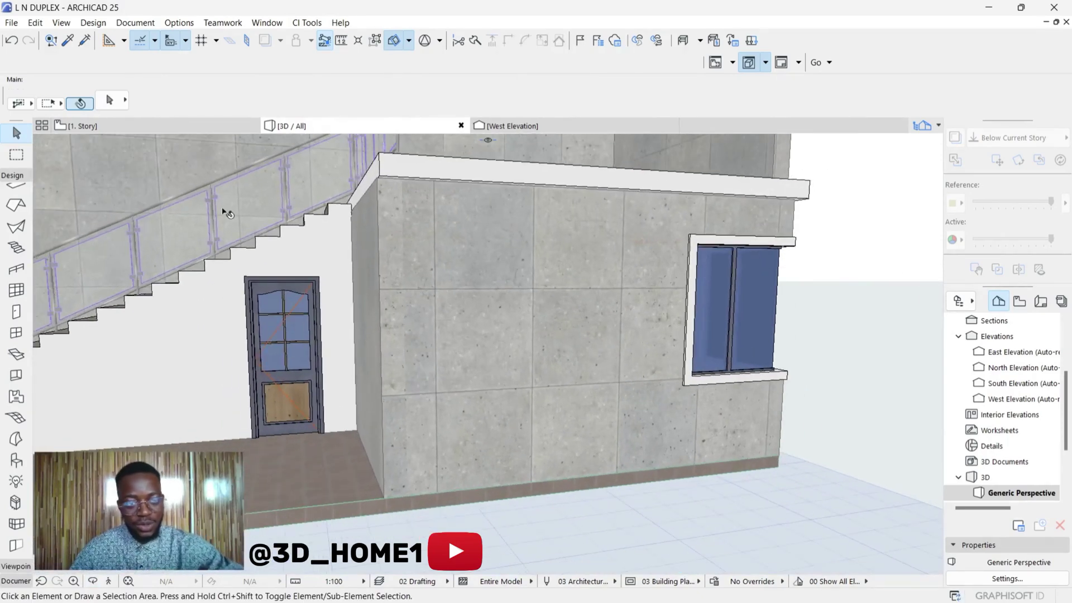
- Place a 1200 x 1500 Double Sash Window on each wall meeting at the emptied corner in the 1. Story plan
left_click(136, 125)
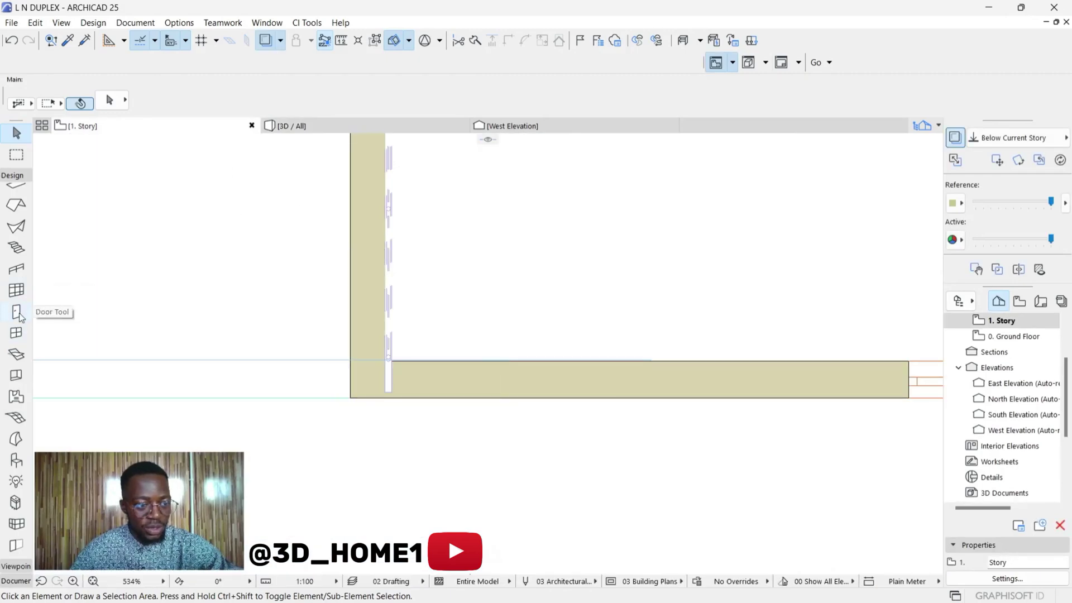
left_click(16, 333)
scroll(443, 178, "up", 3)
left_click(444, 177)
left_click(378, 128)
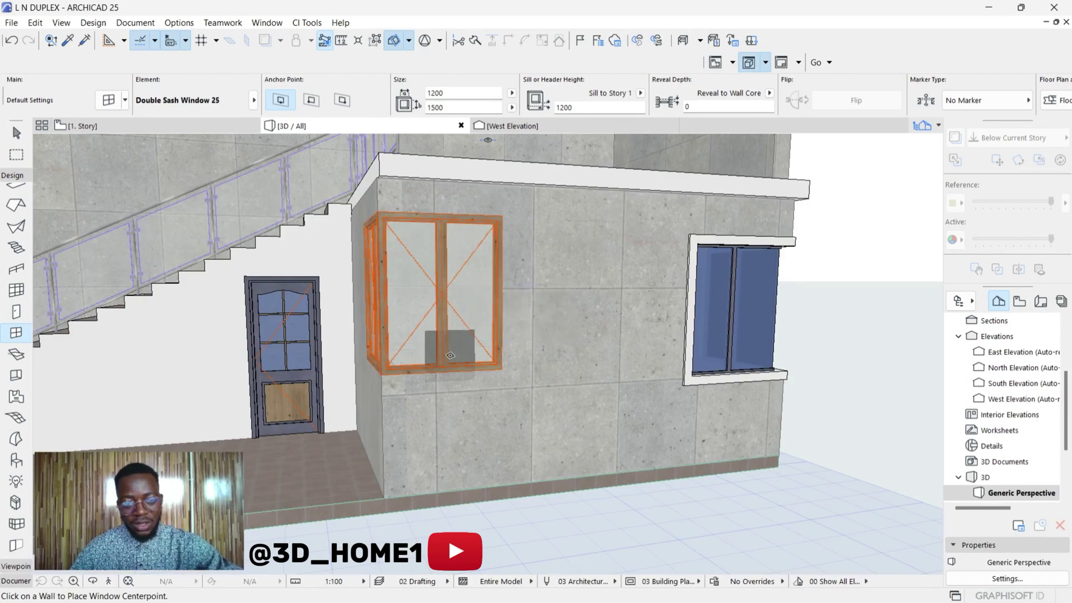
- Set the reveal depth of both double sash windows at the corner to 75
key("Escape")
key("o")
left_click_drag(399, 361, 442, 427)
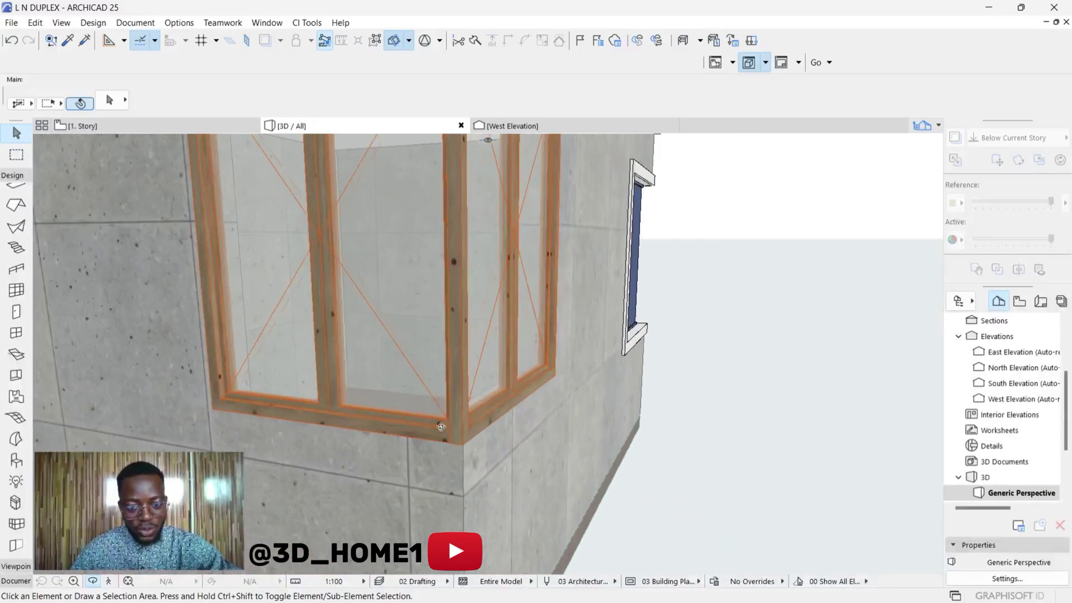
left_click_drag(467, 359, 406, 423)
left_click(449, 379)
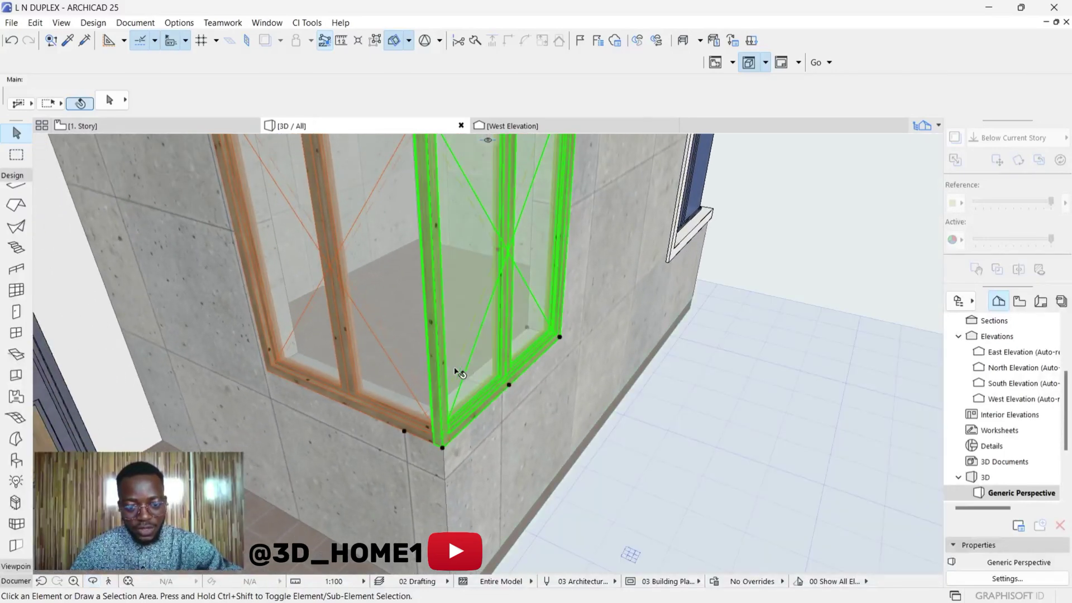
left_click(409, 375, "shift")
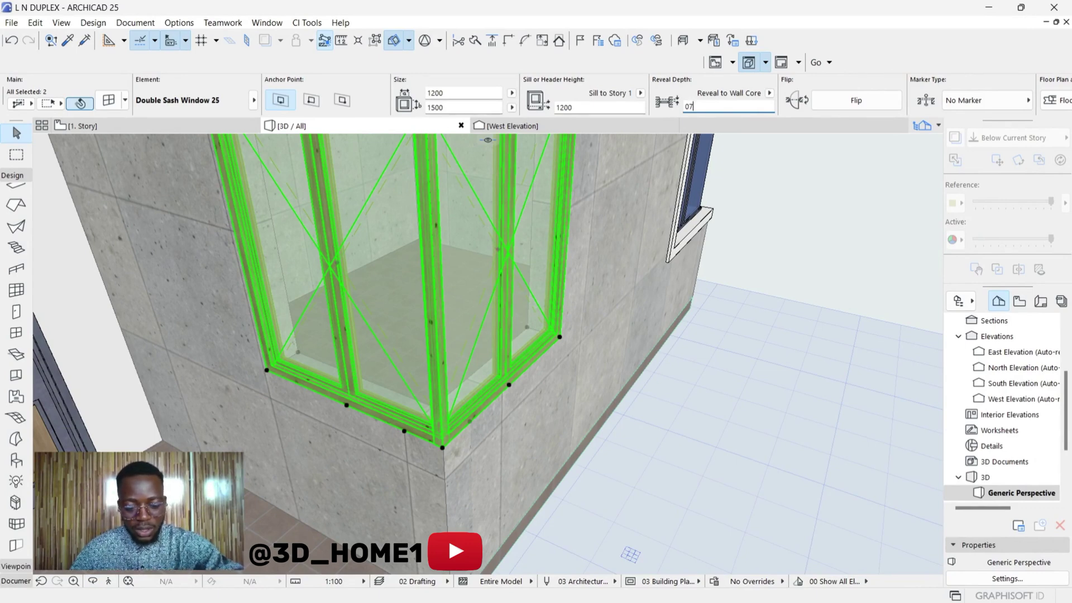
type("075")
key("Return")
left_click(761, 190)
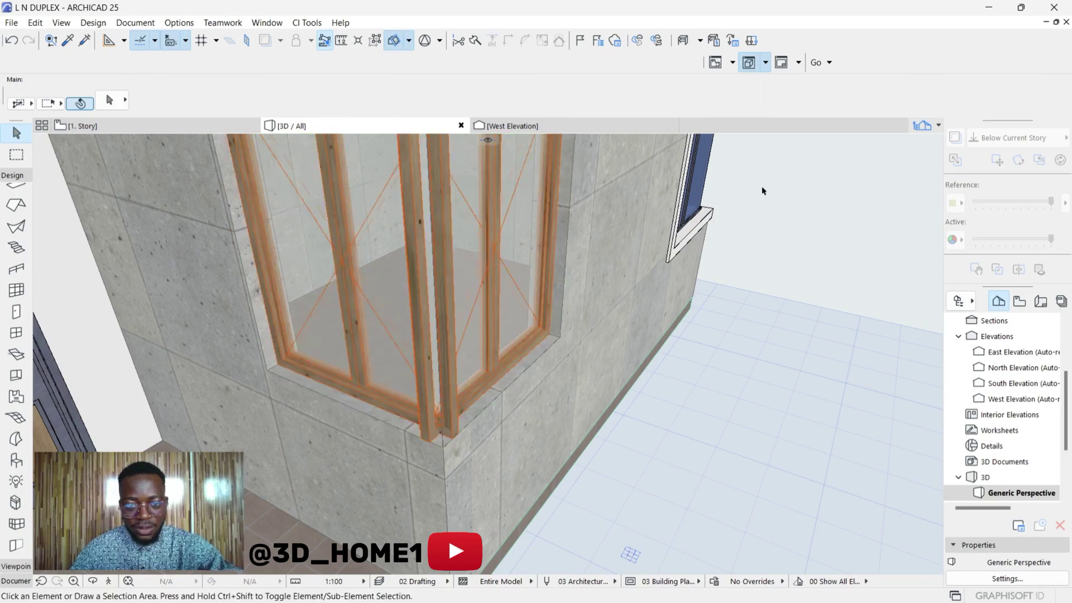
- Examine where the two recessed double sash windows meet and compare them with the existing corner window
left_click_drag(450, 325, 410, 227)
scroll(404, 306, "down", 3)
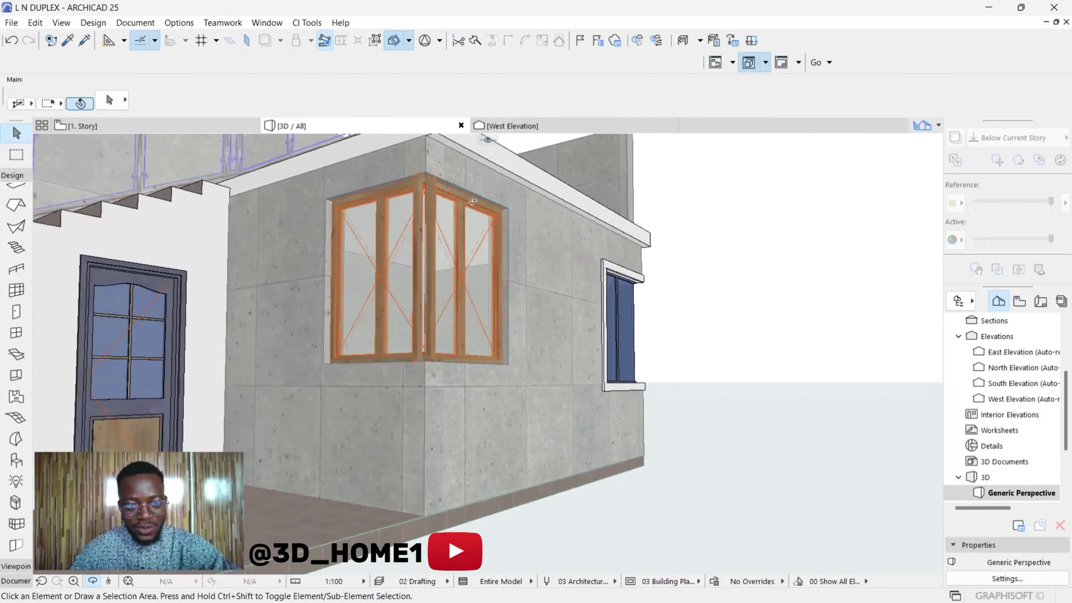
scroll(409, 226, "up", 4)
scroll(288, 279, "down", 5)
scroll(542, 338, "up", 5)
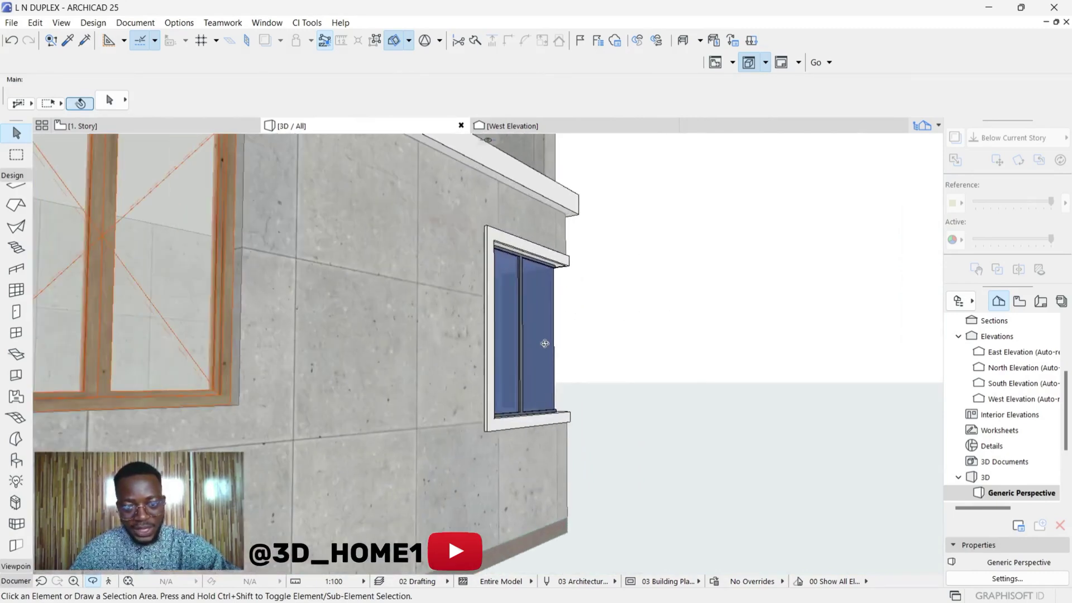
left_click_drag(543, 342, 235, 326)
scroll(688, 356, "down", 3)
scroll(687, 357, "up", 5)
mouse_move(684, 358)
left_mouse_down()
mouse_move(400, 341)
mouse_move(681, 358)
left_mouse_up()
scroll(681, 358, "down", 5)
left_click_drag(770, 323, 726, 335)
scroll(726, 335, "up", 6)
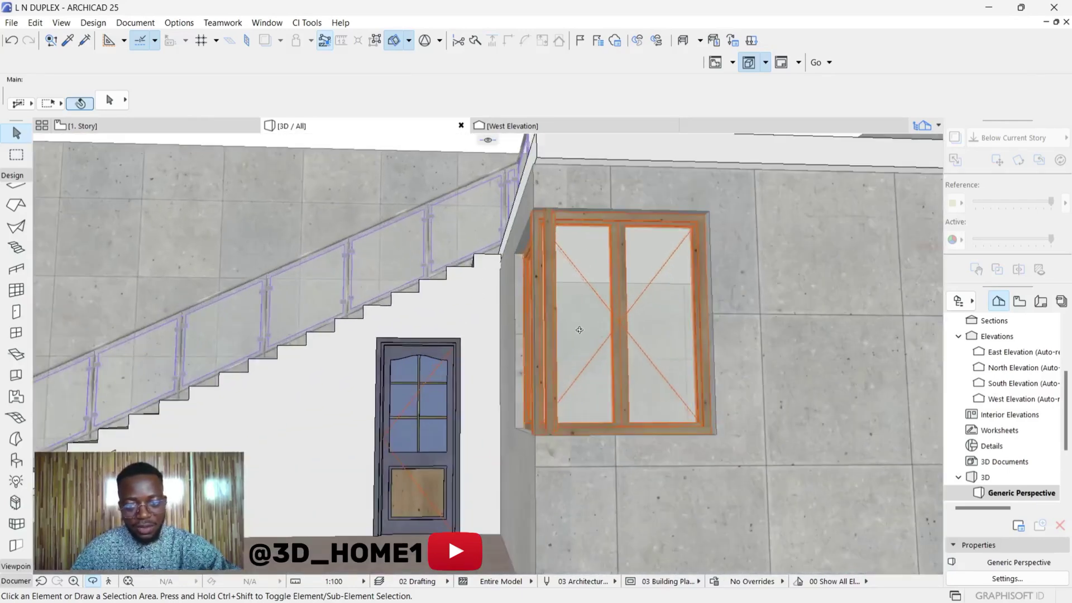
scroll(716, 342, "up", 2)
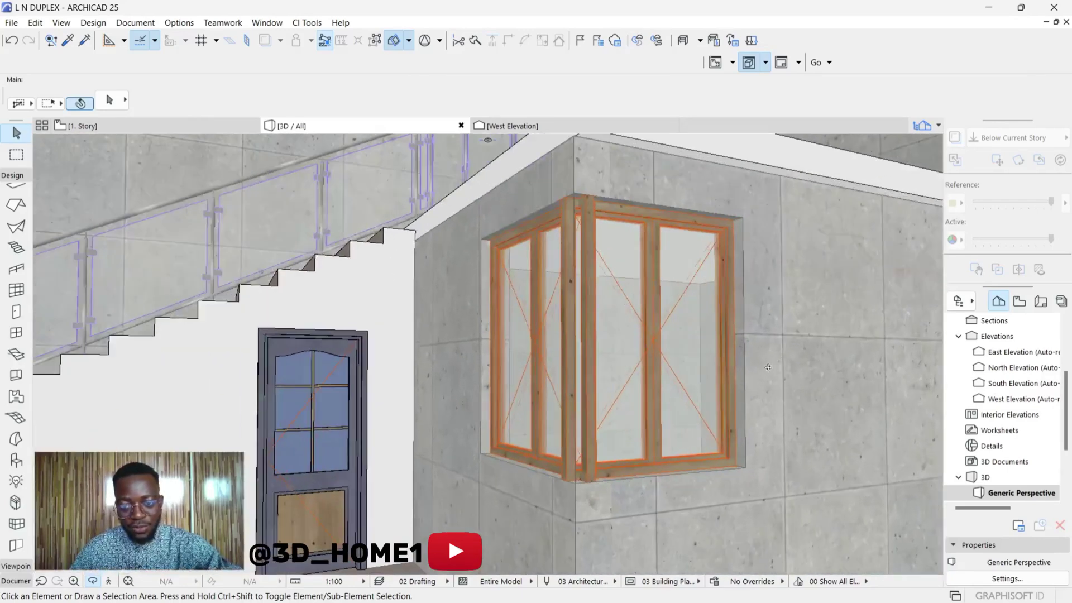
- Delete both double sash windows from the building corner
left_click(631, 358)
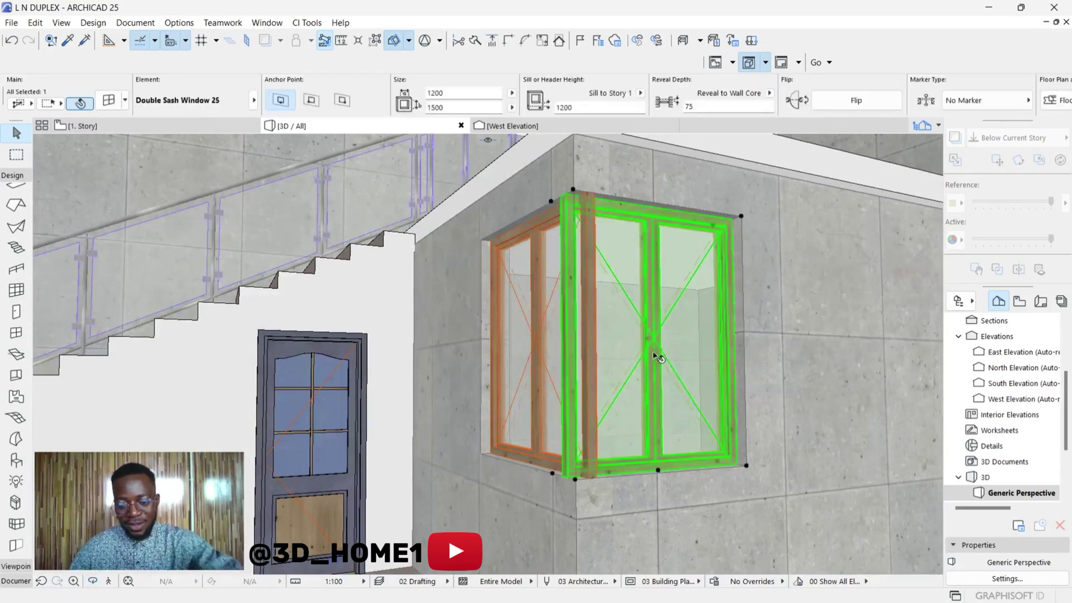
key("Delete")
left_click(555, 348)
key("Delete")
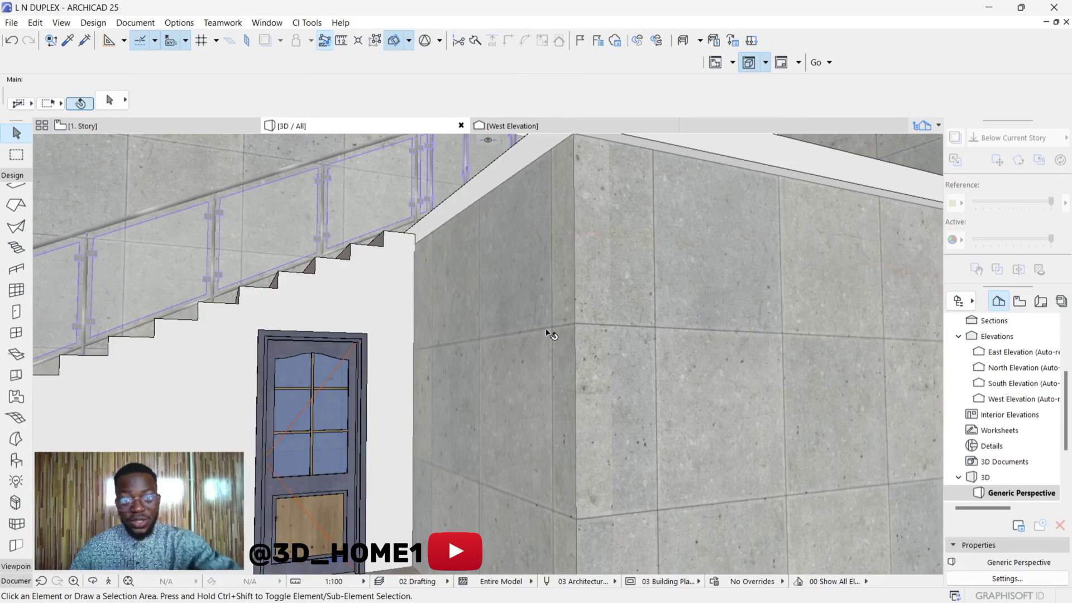
scroll(242, 232, "down", 2)
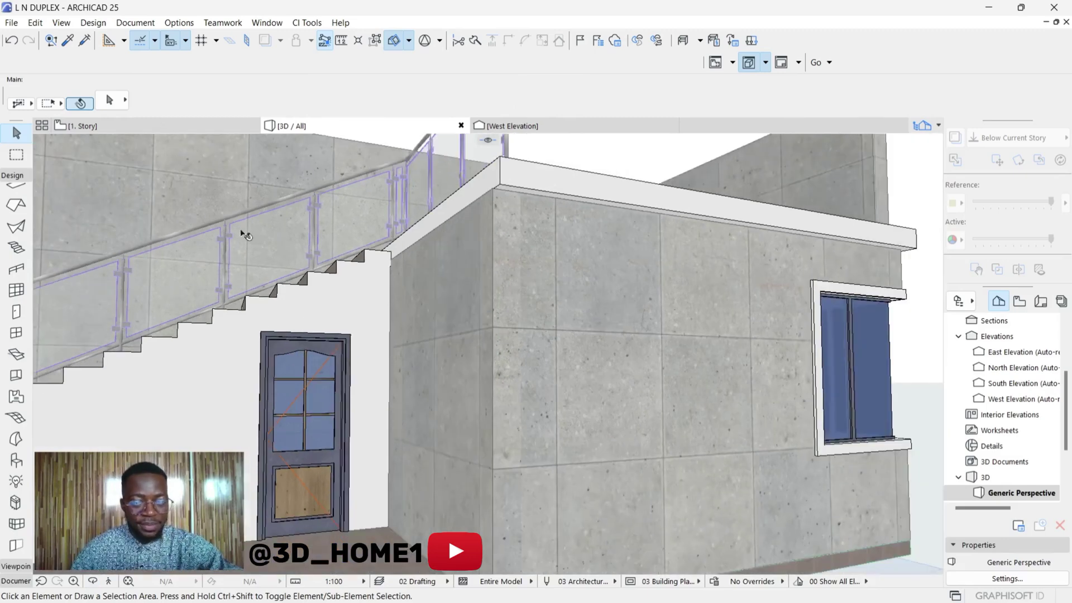
- Place a 900 x 1500 Generic Corner Window with sill height 1000 at the empty wall corner in the 1. Story plan
left_click(83, 126)
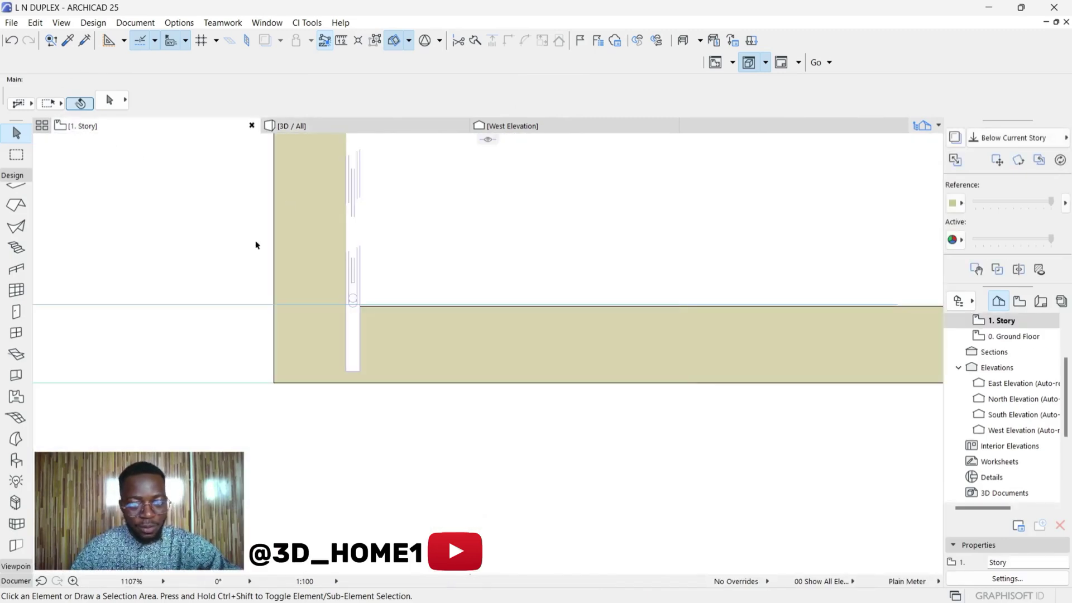
scroll(402, 349, "down", 4)
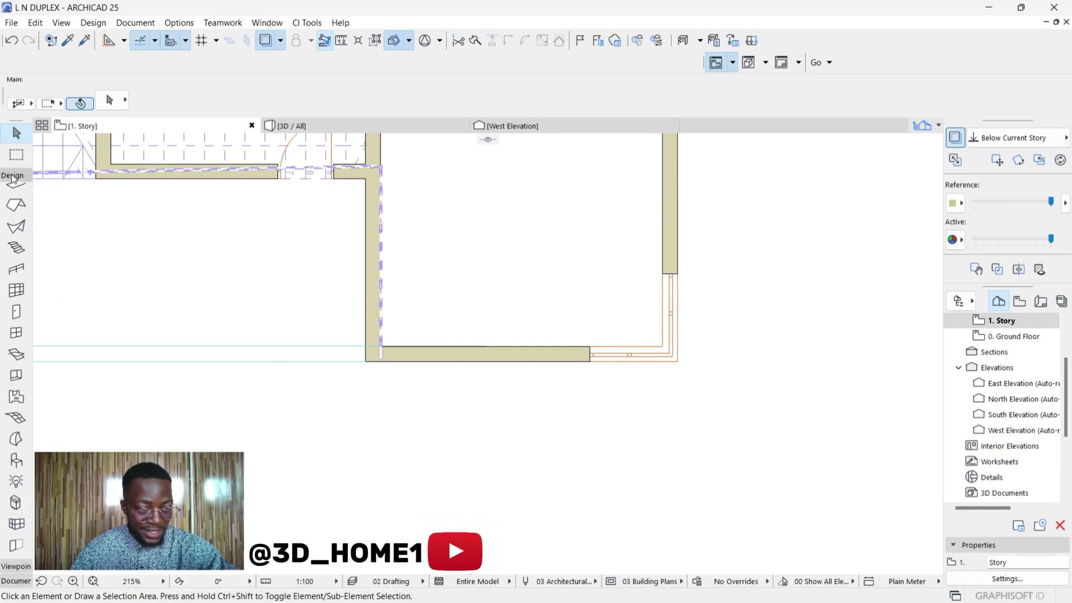
left_click(28, 526)
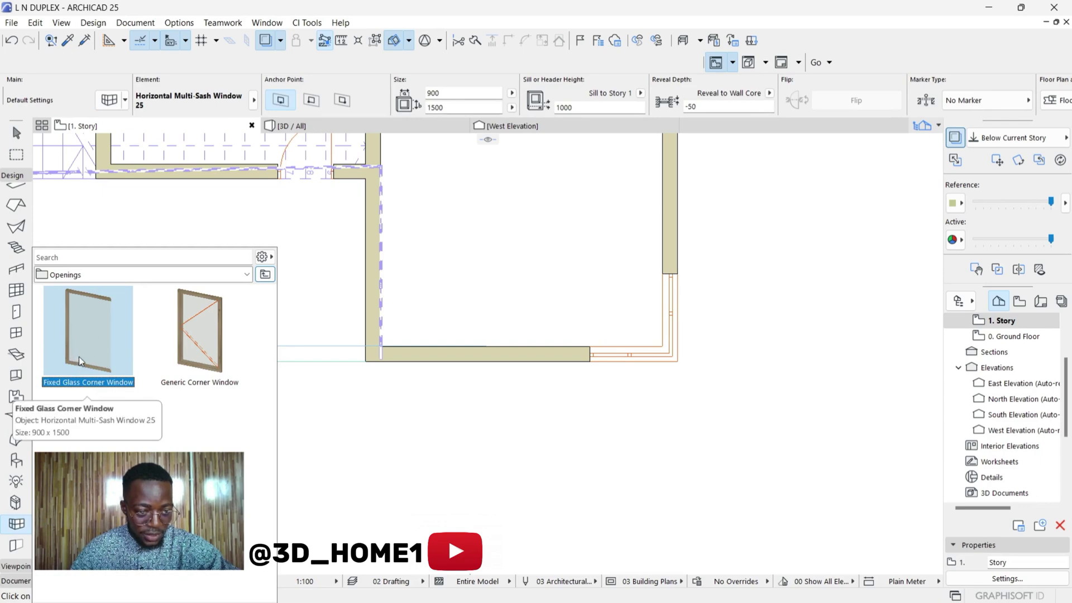
left_click(203, 352)
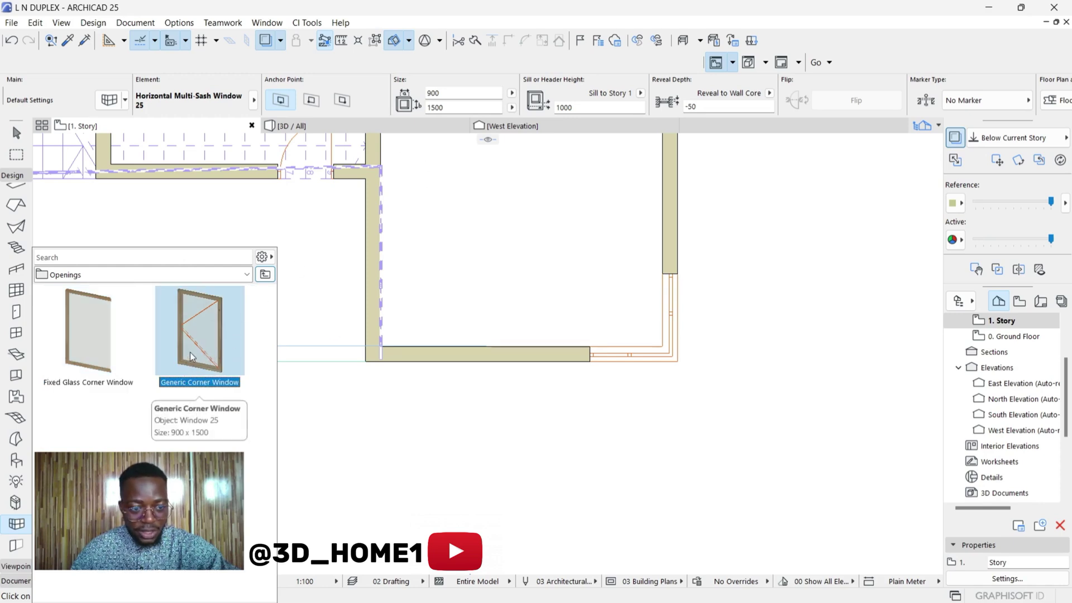
double_click(184, 373)
scroll(391, 335, "up", 4)
scroll(321, 313, "up", 3)
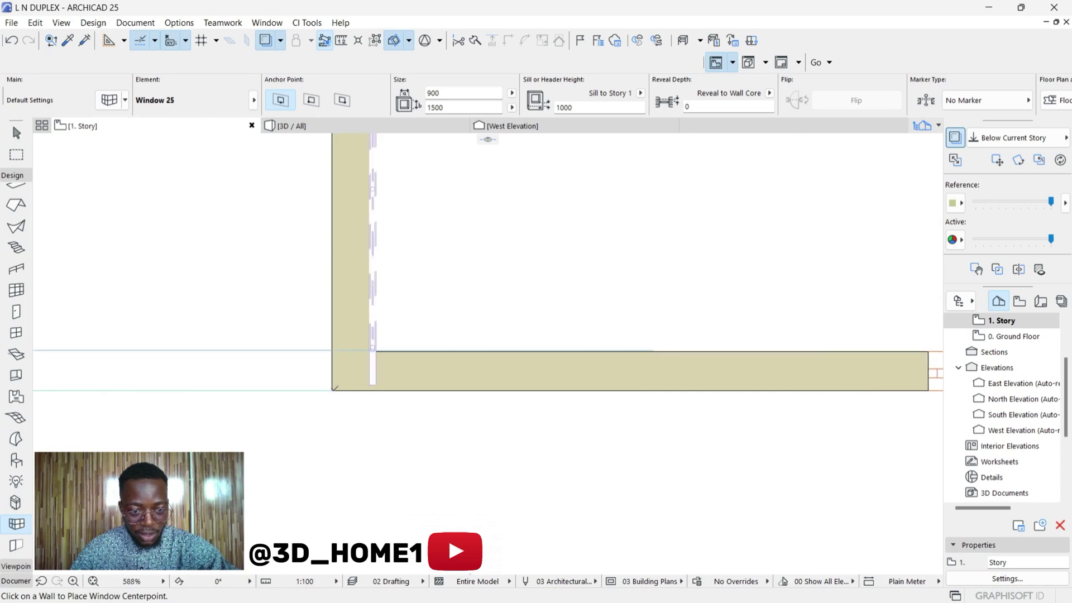
left_click(321, 257)
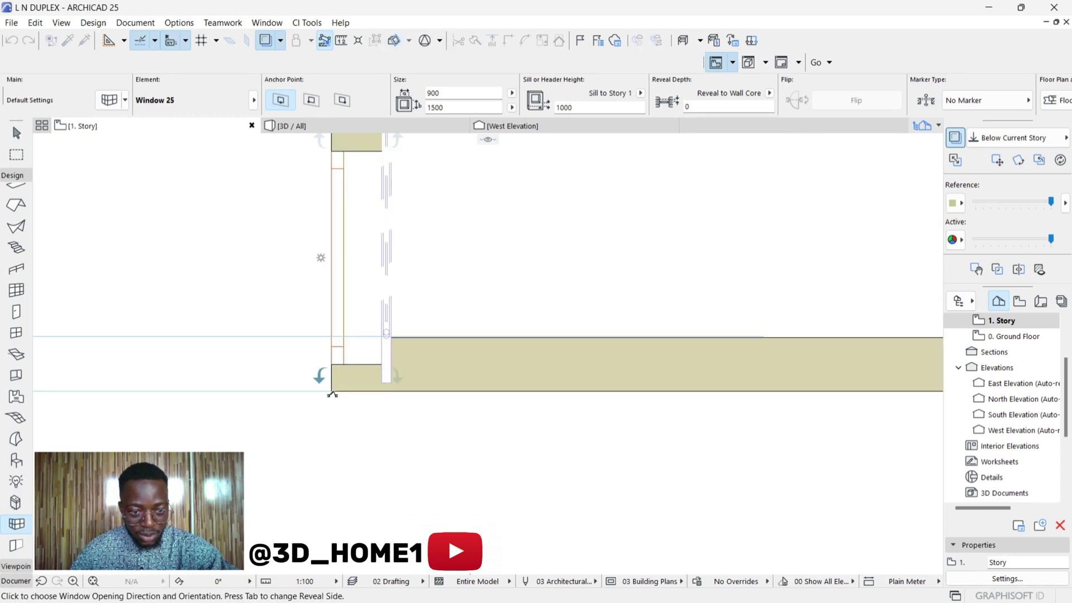
left_click(317, 379)
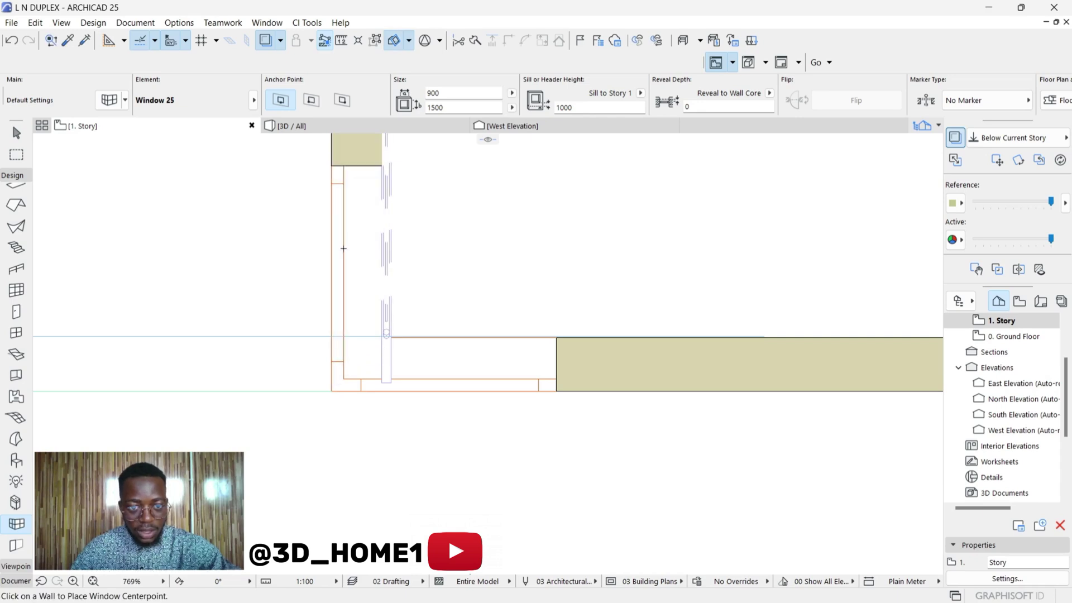
- Increase the reveal depth of both halves of the new corner window in 3D to recess them into the wall
left_click(341, 126)
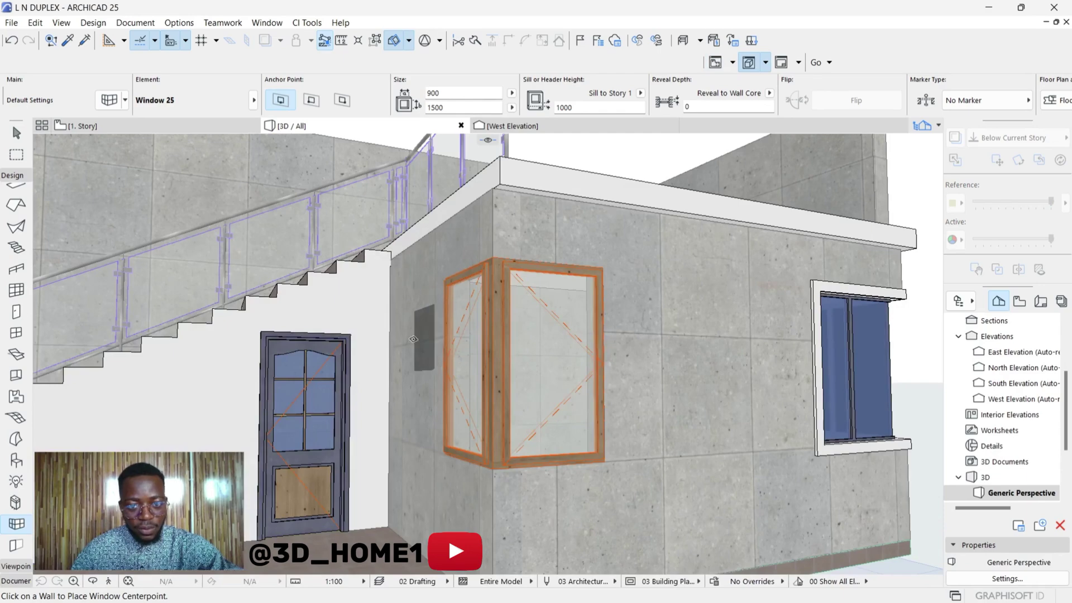
key("Escape")
scroll(507, 398, "up", 6)
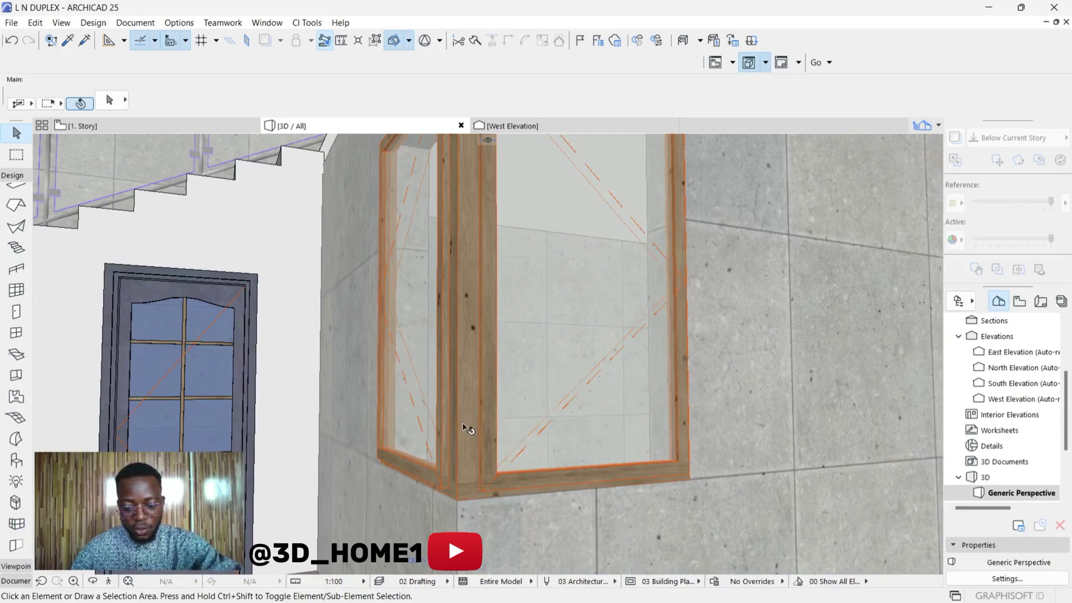
middle_click_drag(459, 417, 672, 402, "shift")
scroll(460, 424, "down", 5)
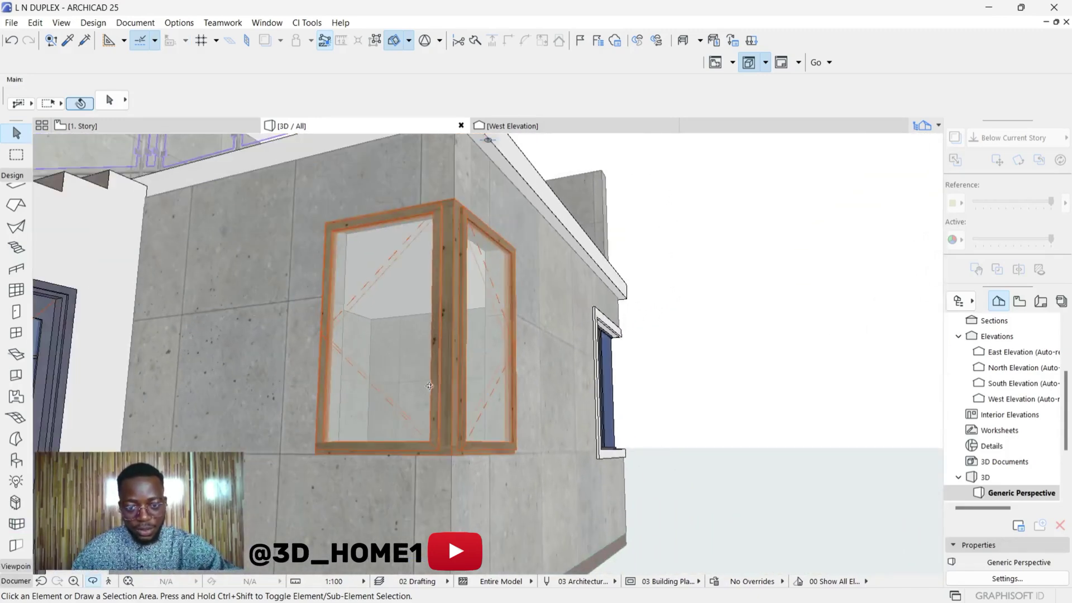
middle_click_drag(441, 223, 441, 360, "shift")
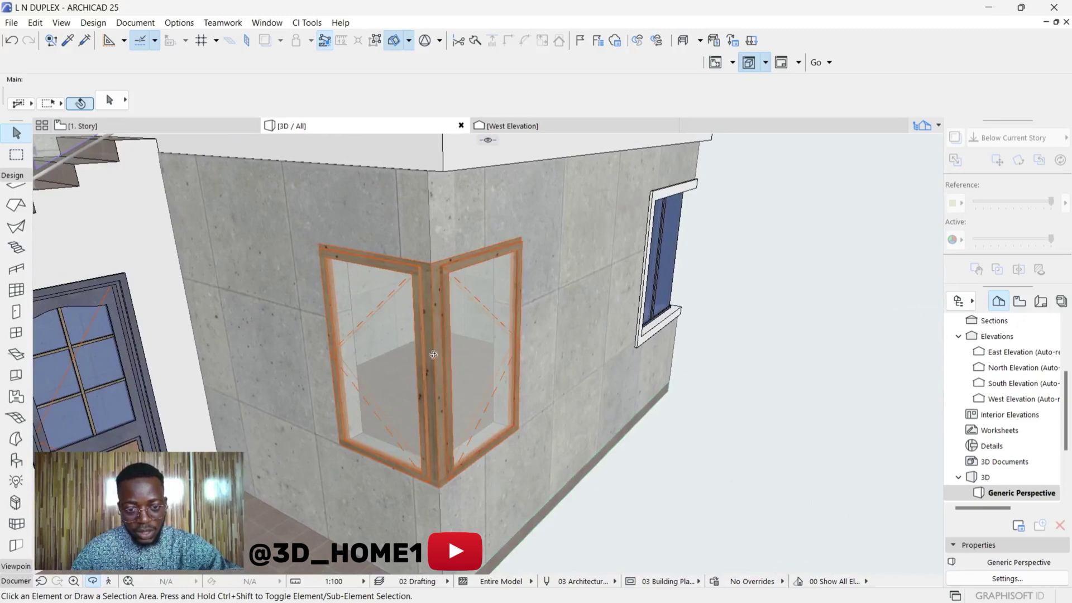
left_click(456, 364)
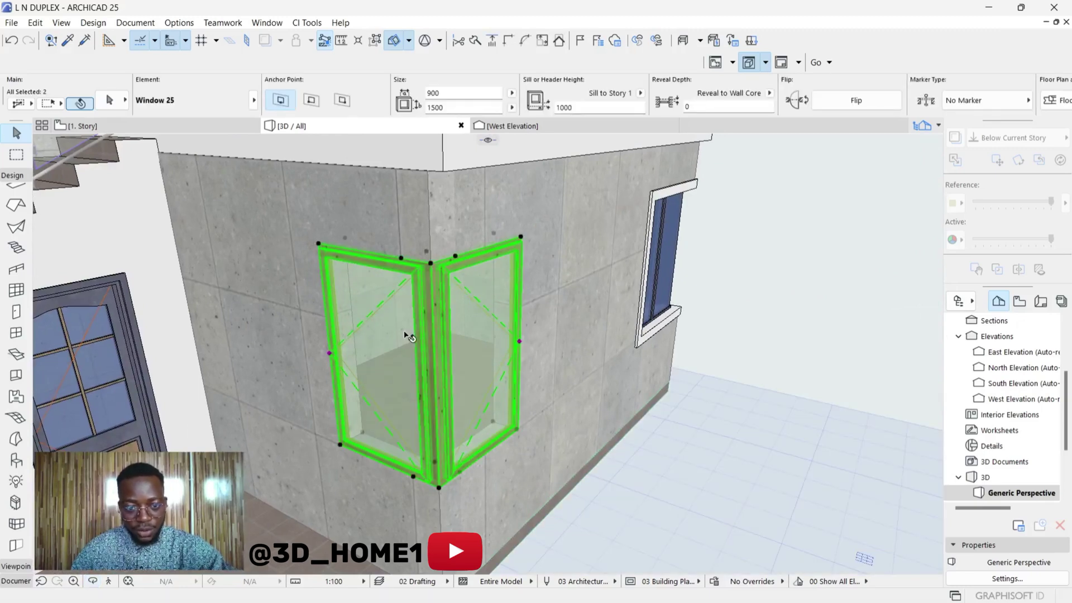
left_click(431, 330, "shift")
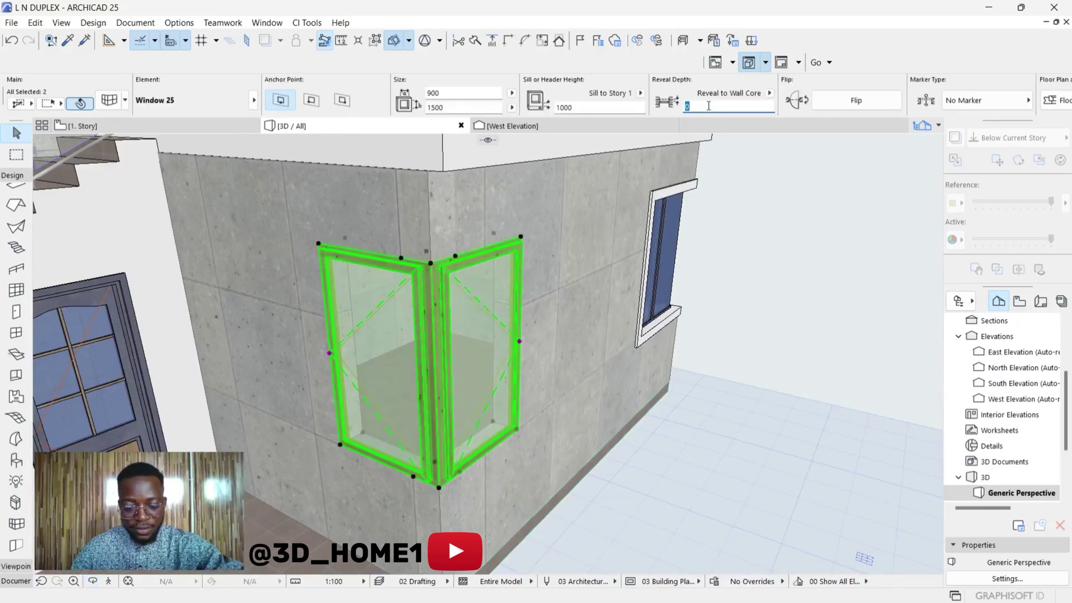
left_click(716, 232)
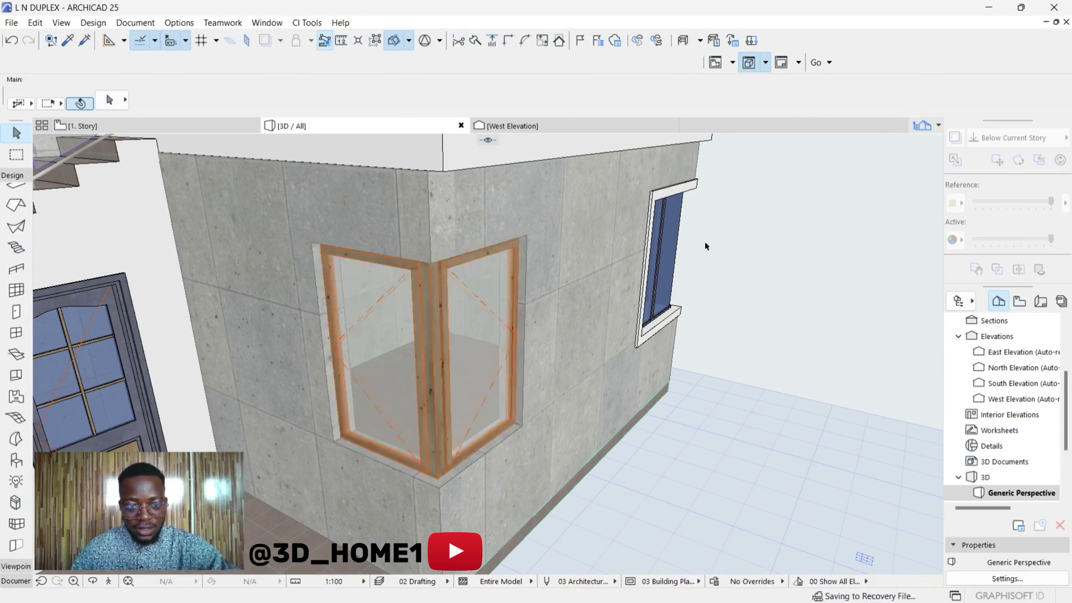
- Examine the recessed Generic Corner Window and the existing white-trimmed corner window on the other building corner
middle_click_drag(436, 475, 414, 298, "shift")
scroll(472, 292, "up", 3)
scroll(269, 313, "down", 3)
scroll(720, 397, "up", 5)
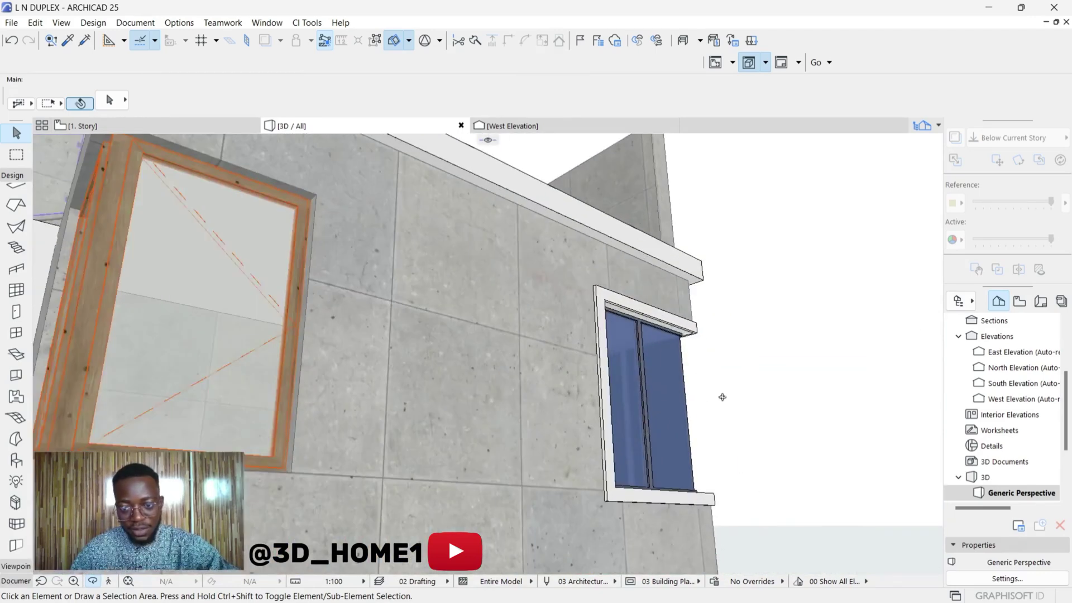
middle_click_drag(687, 400, 334, 414, "shift")
scroll(333, 413, "down", 6)
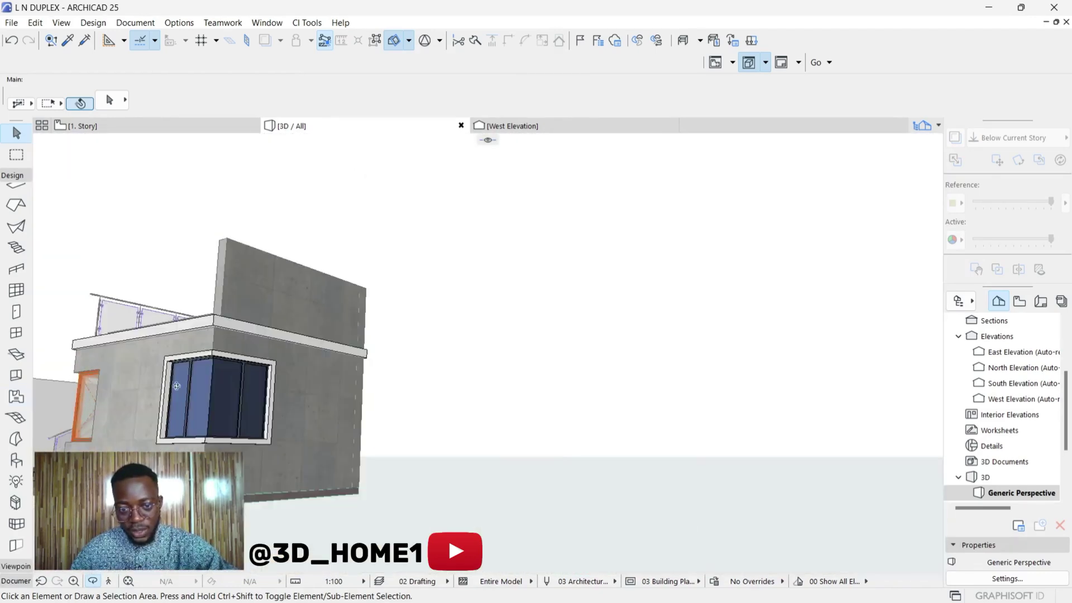
scroll(582, 369, "up", 2)
middle_click_drag(583, 370, 637, 368, "shift")
scroll(146, 363, "up", 6)
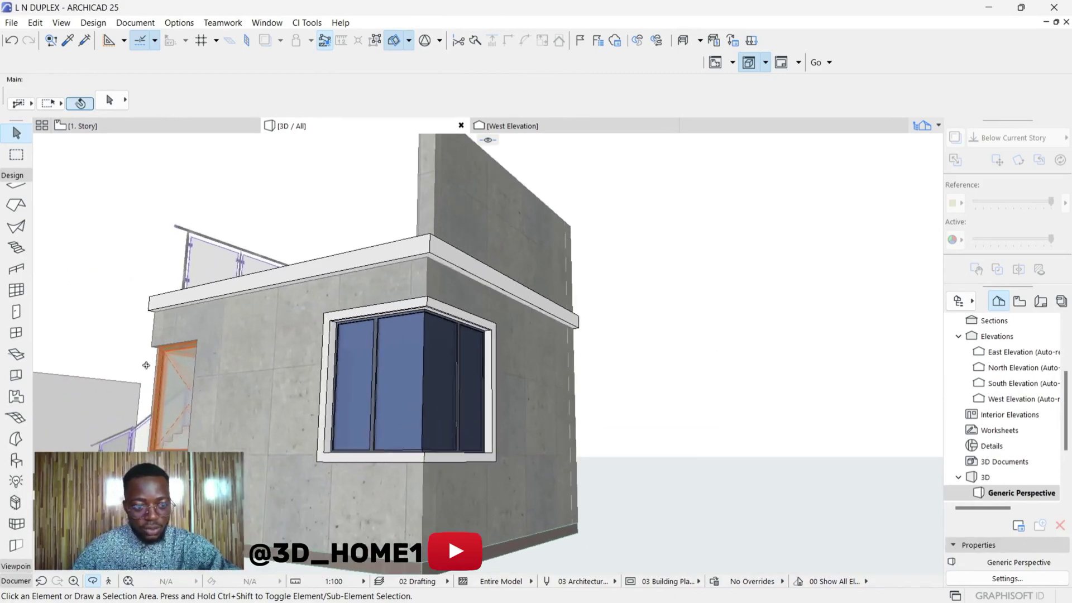
- Delete the Generic Corner Window from the building corner in 3D
middle_click_drag(146, 363, 648, 399, "shift")
middle_click_drag(321, 339, 364, 417, "shift")
scroll(364, 417, "up", 1)
left_click(337, 454)
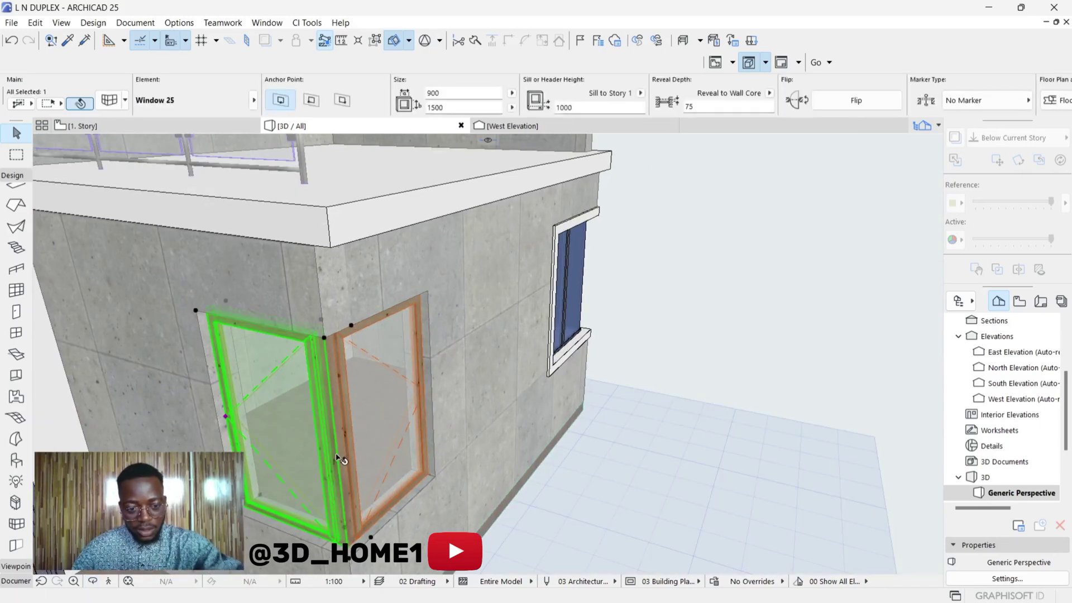
key("Delete")
scroll(433, 345, "down", 1)
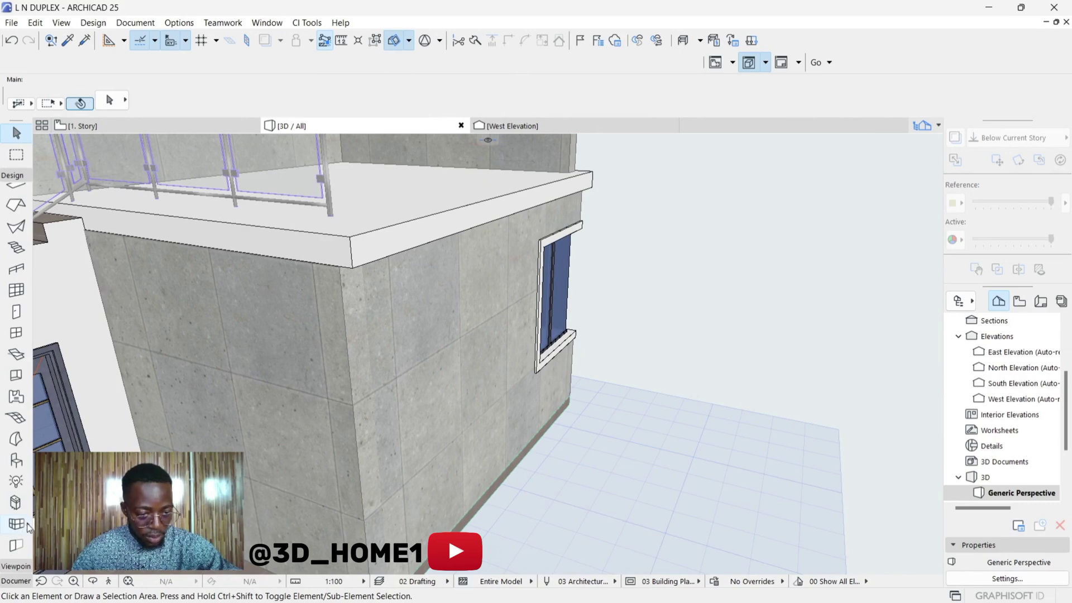
- Place a 900 x 1500 Fixed Glass Corner Window with sill height 1000 at the empty wall corner in the 1. Story plan
left_click(78, 126)
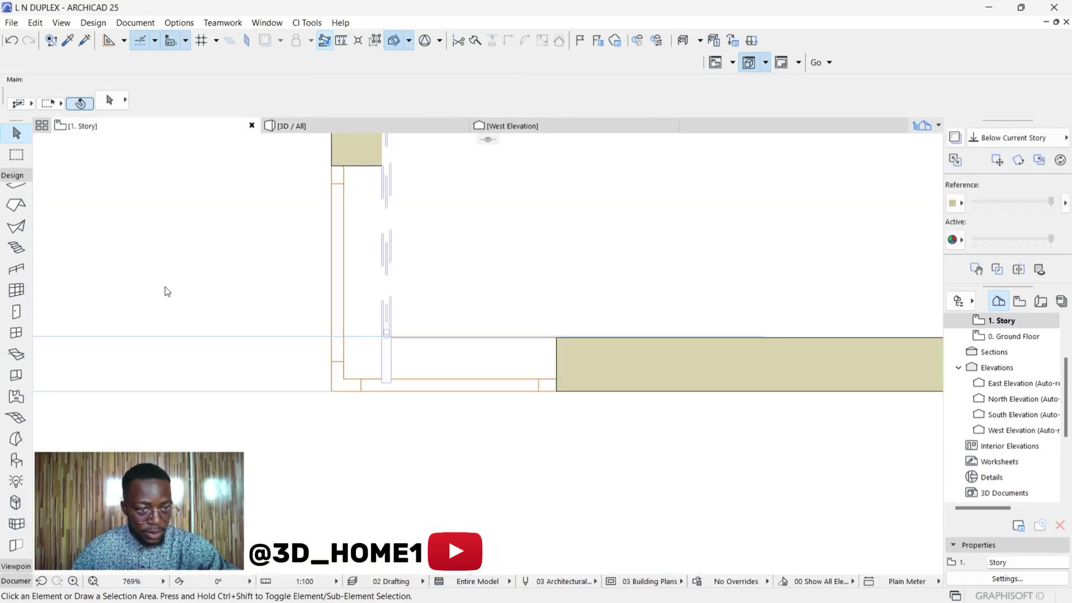
left_click(28, 525)
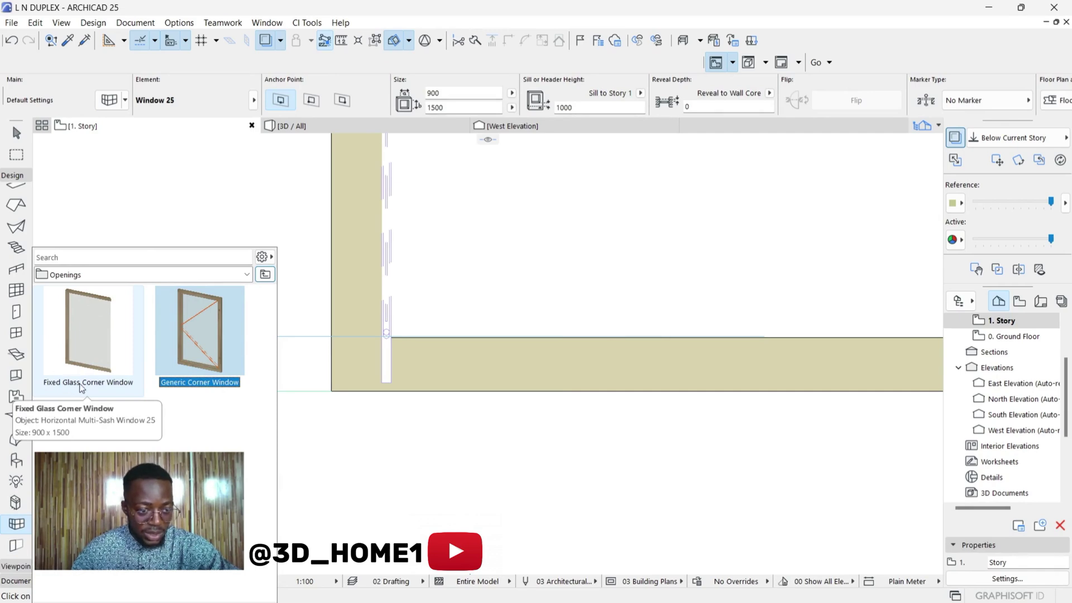
double_click(103, 359)
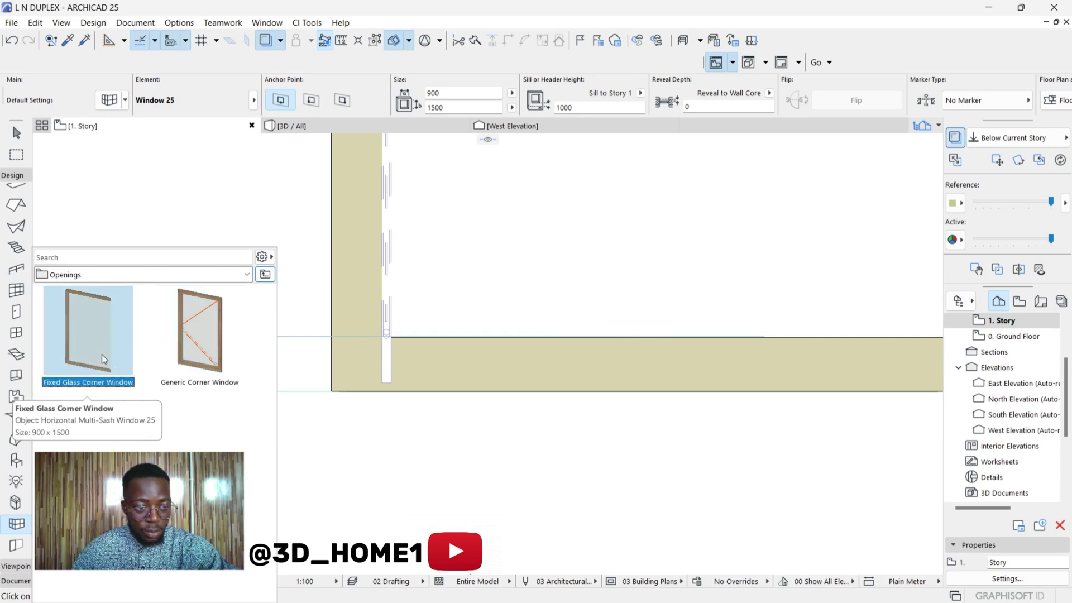
scroll(331, 389, "up", 3)
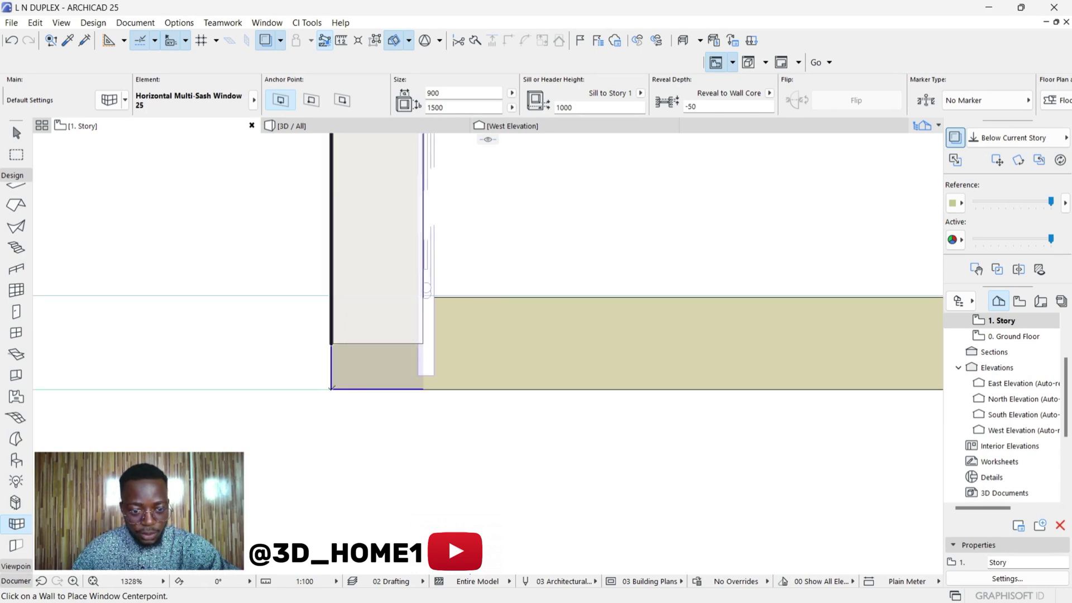
left_click(332, 389)
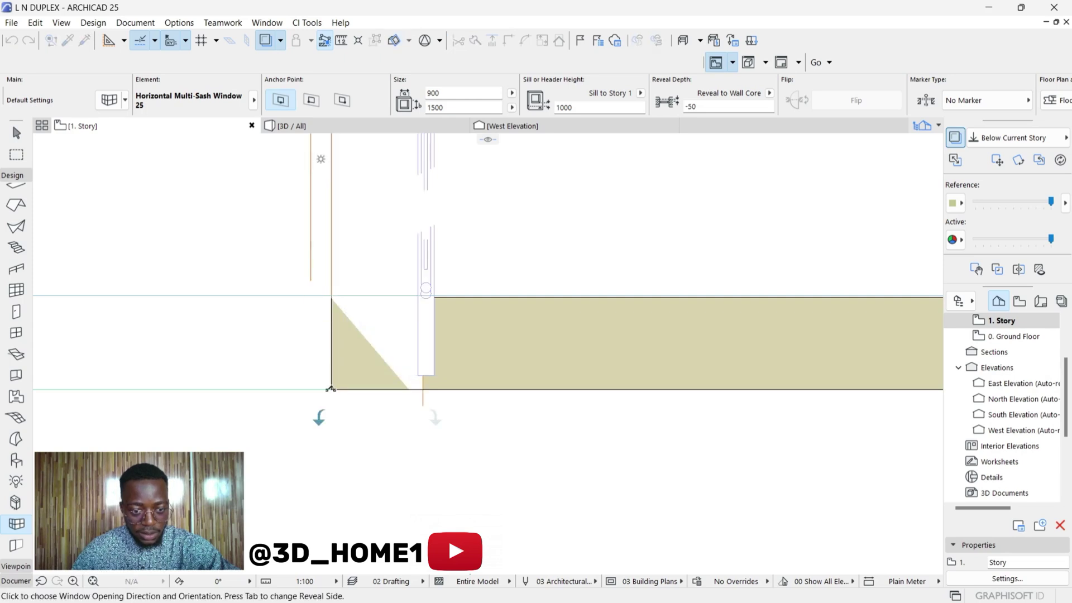
scroll(330, 402, "down", 2)
scroll(374, 415, "down", 2)
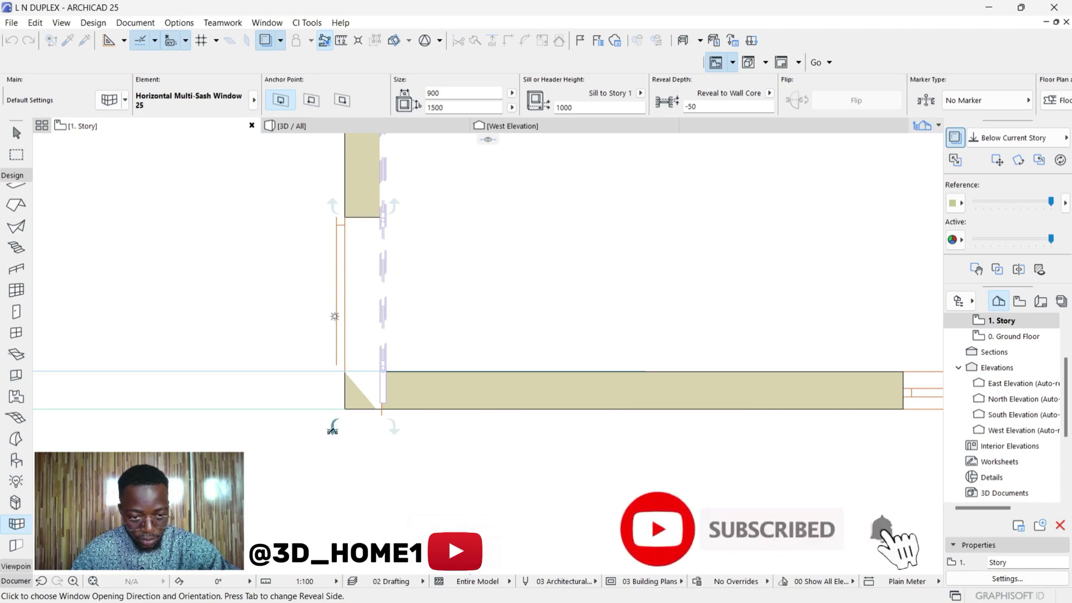
left_click(333, 427)
scroll(336, 447, "down", 5)
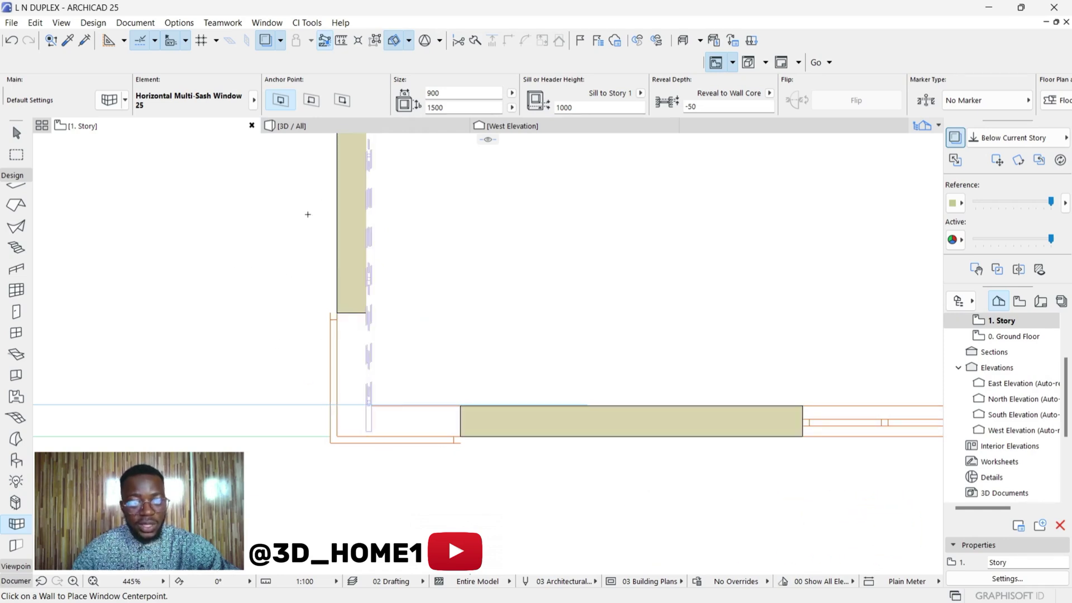
- Inspect the newly placed Fixed Glass Corner Window in 3D and compare it with the existing white-trimmed corner window
key("F3")
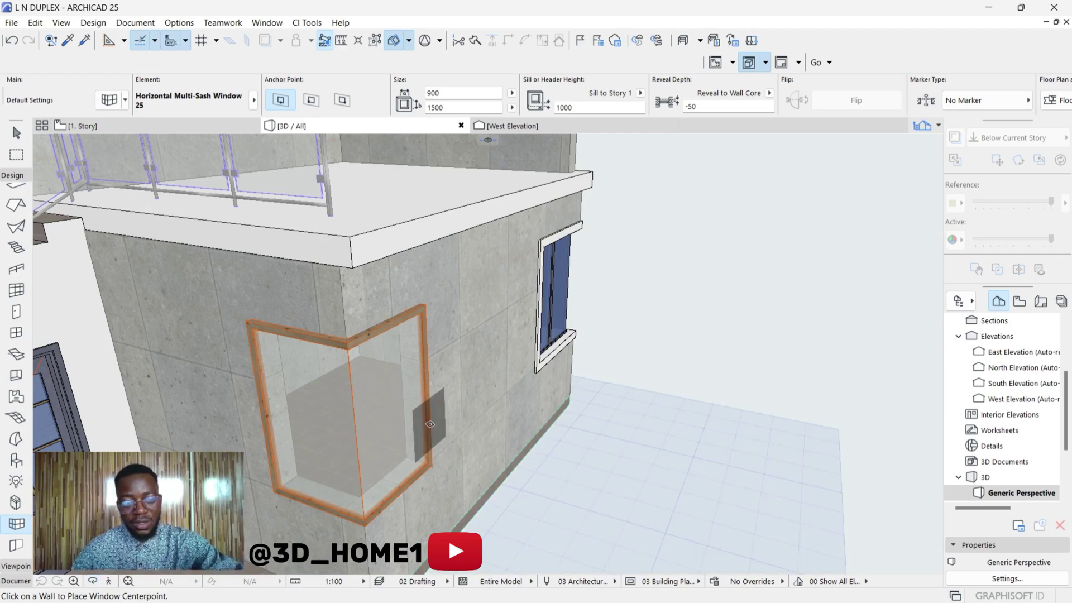
middle_click_drag(438, 426, 639, 366, "shift")
scroll(638, 365, "up", 5)
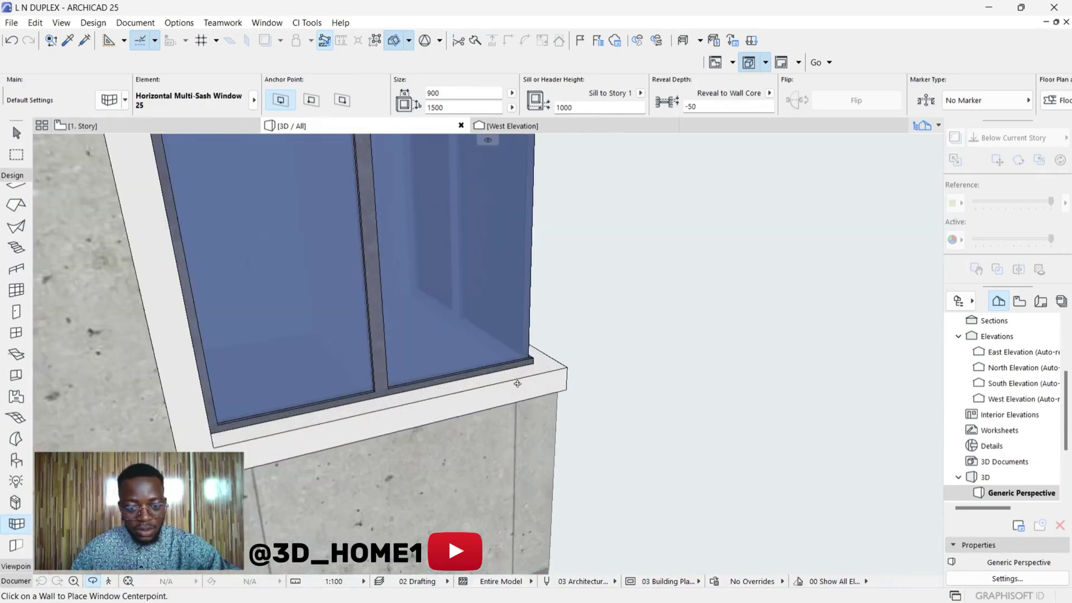
middle_click_drag(487, 353, 409, 552, "shift")
scroll(590, 365, "down", 5)
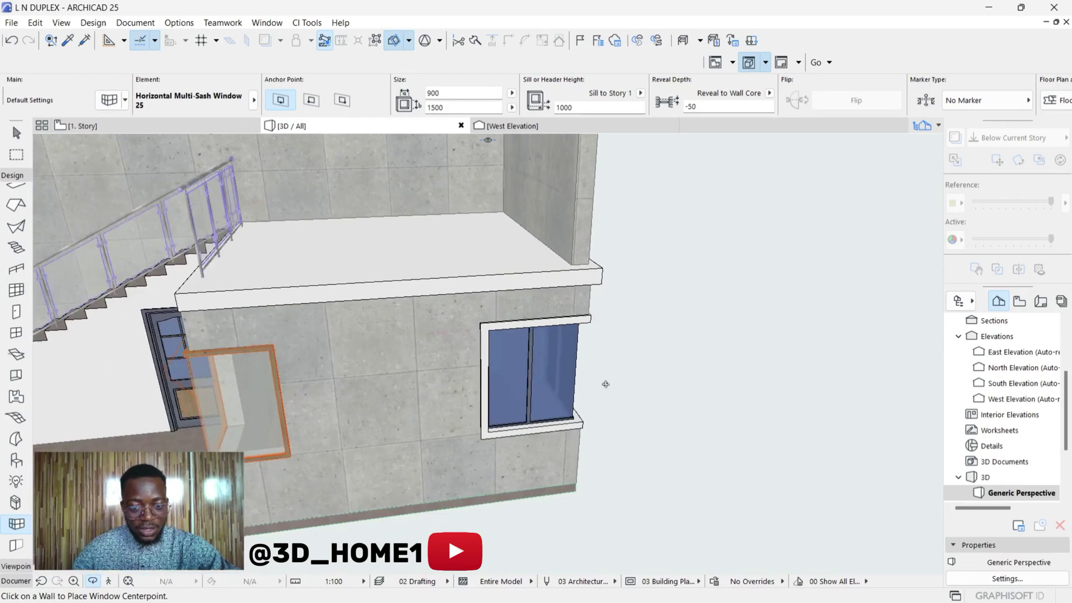
scroll(371, 435, "up", 3)
scroll(638, 428, "down", 3)
scroll(310, 397, "up", 3)
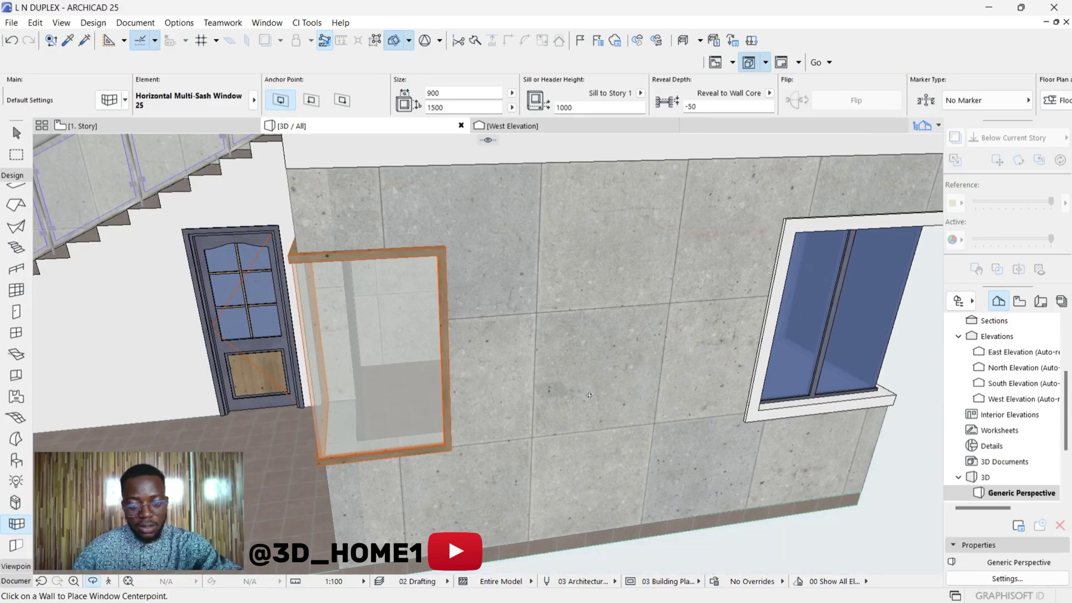
scroll(356, 415, "down", 3)
scroll(430, 446, "up", 3)
middle_click_drag(482, 444, 533, 443, "shift")
scroll(411, 430, "up", 2)
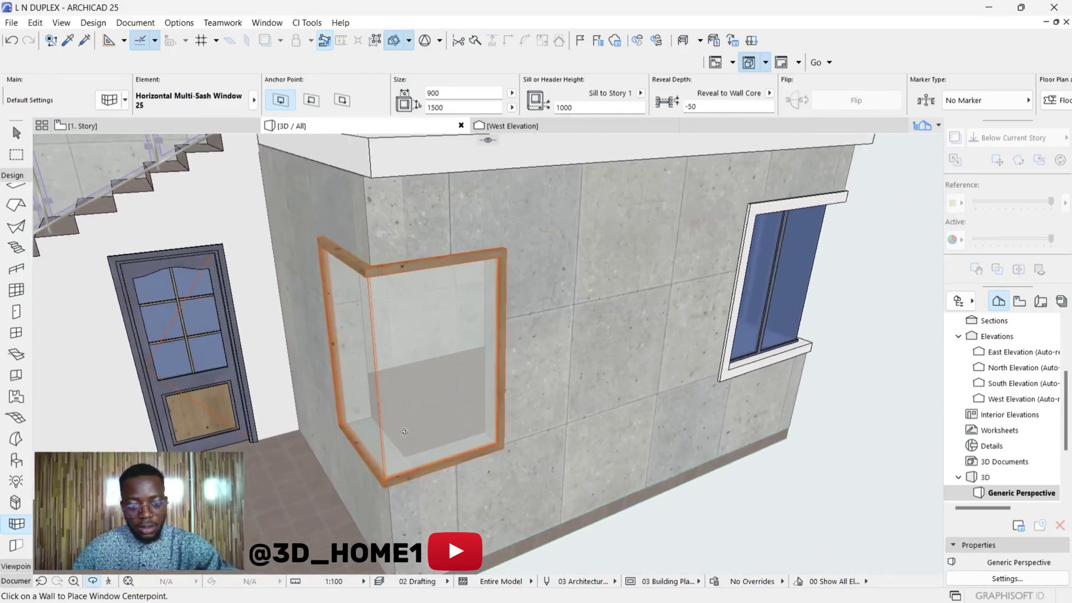
- Set the reveal depth of both halves of the fixed glass corner window to 75
key("Escape")
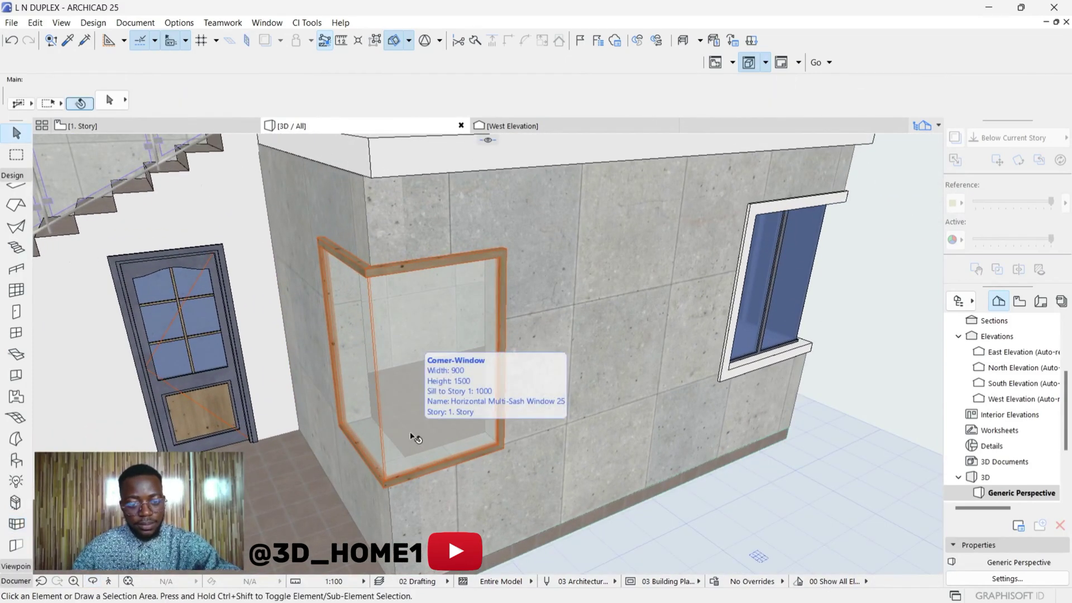
left_click(412, 413)
left_click(358, 401, "shift")
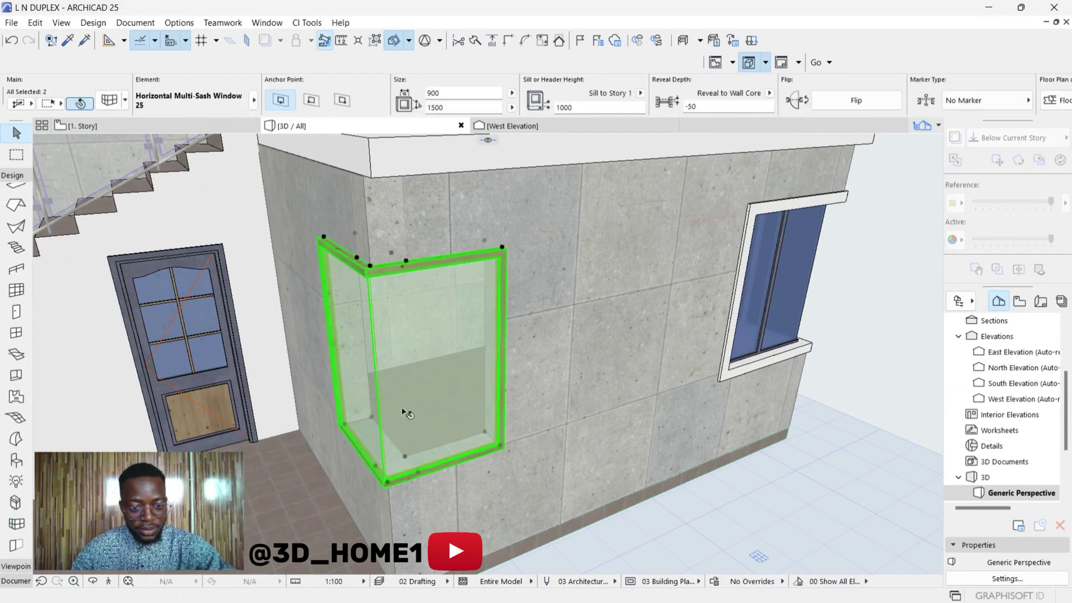
left_click(692, 107)
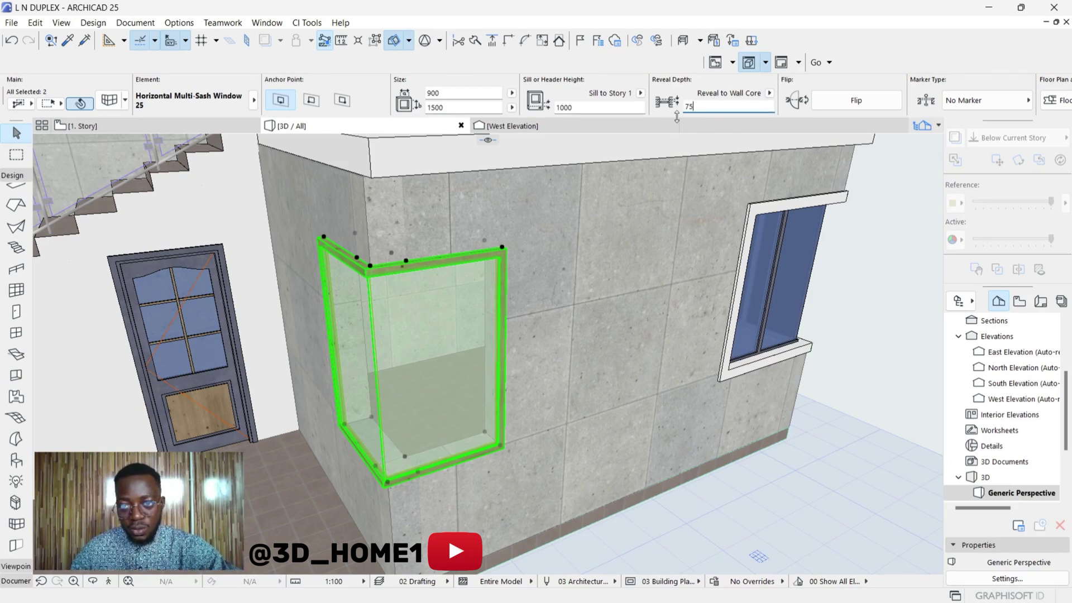
key("Return")
left_click(731, 499)
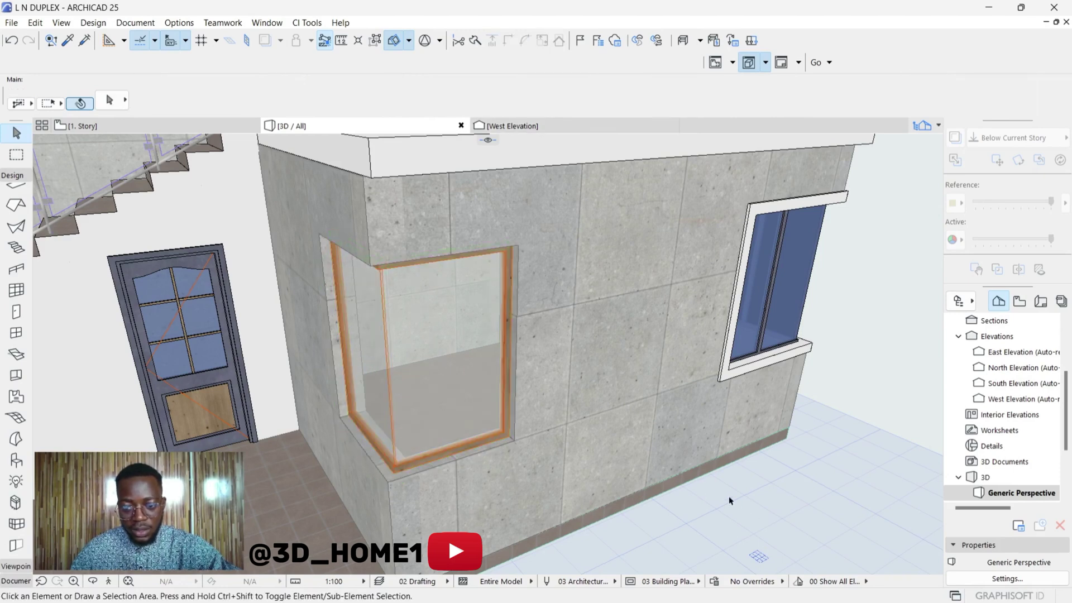
- Examine the frame and surround of the existing white-trimmed corner window alongside the recessed fixed glass corner window
middle_click_drag(447, 438, 440, 324, "shift")
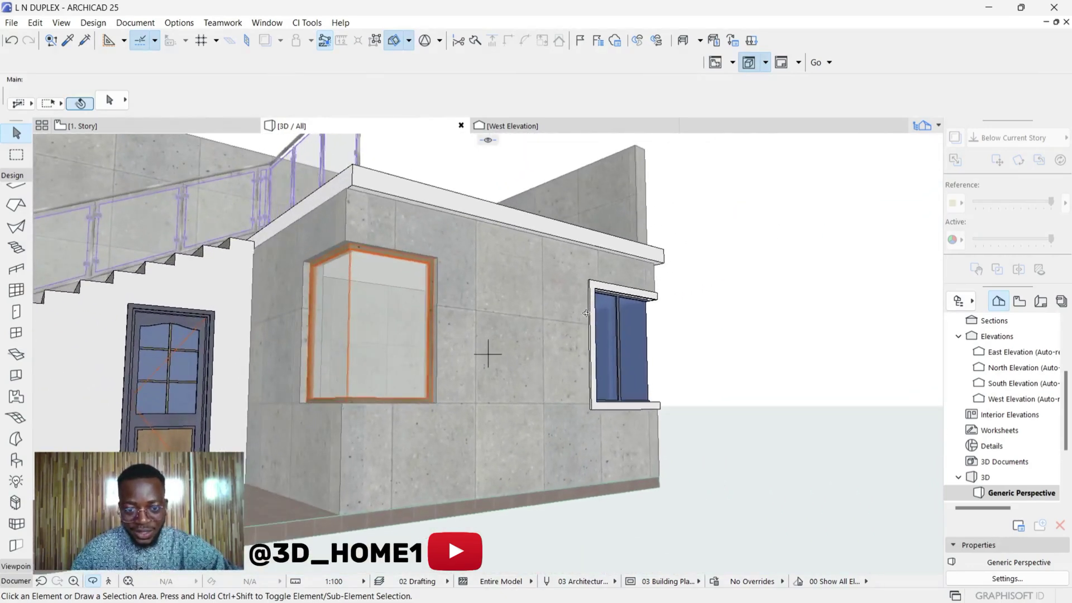
scroll(586, 313, "up", 2)
middle_click_drag(665, 315, 535, 303, "shift")
scroll(557, 292, "up", 1)
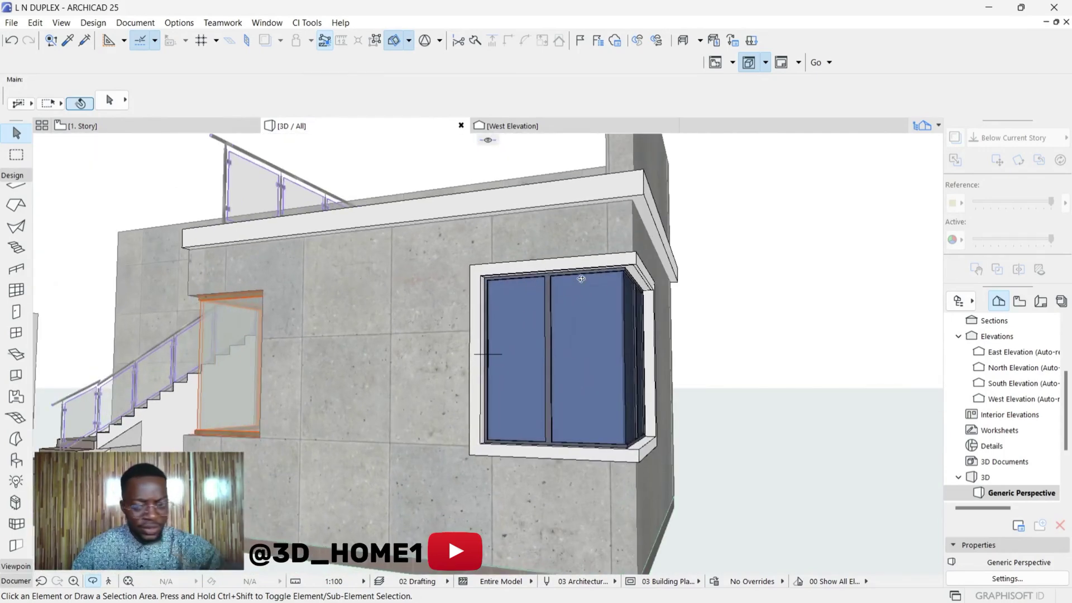
scroll(581, 278, "up", 1)
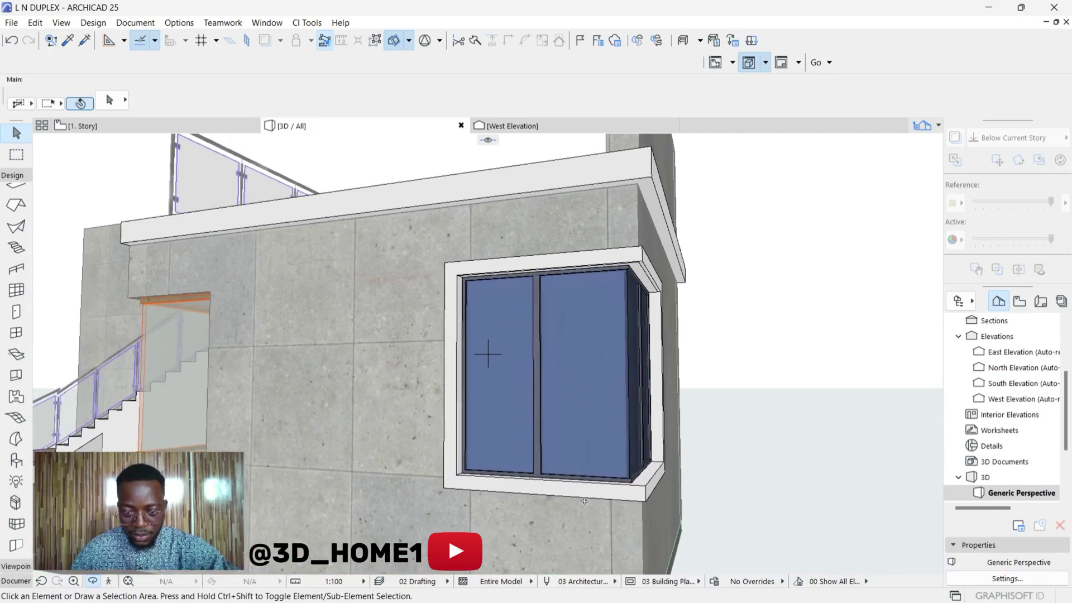
scroll(779, 329, "down", 5)
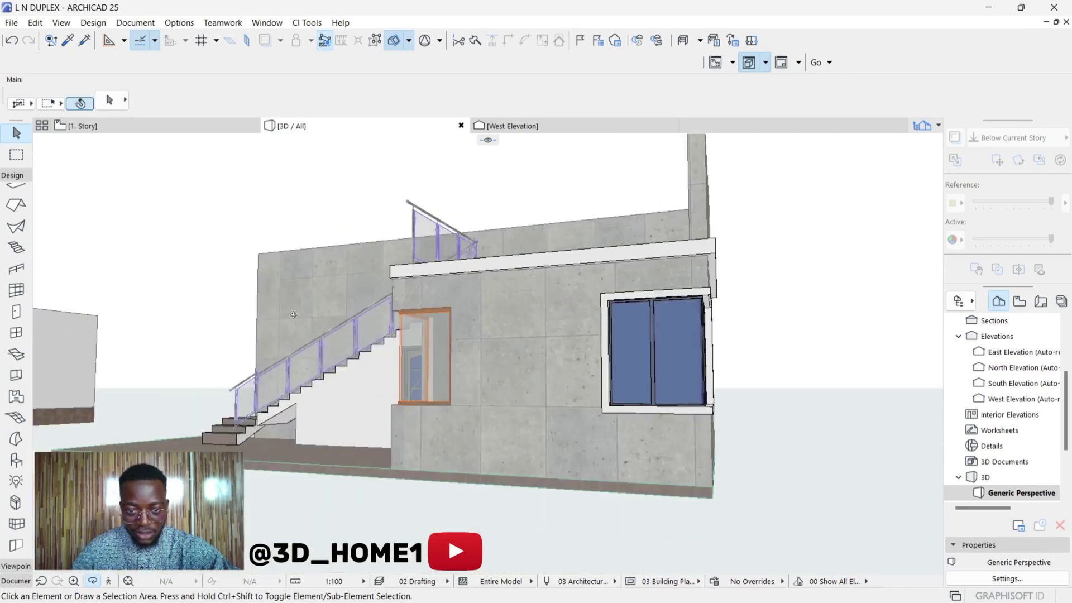
middle_click_drag(351, 342, 620, 318, "shift")
scroll(427, 361, "up", 3)
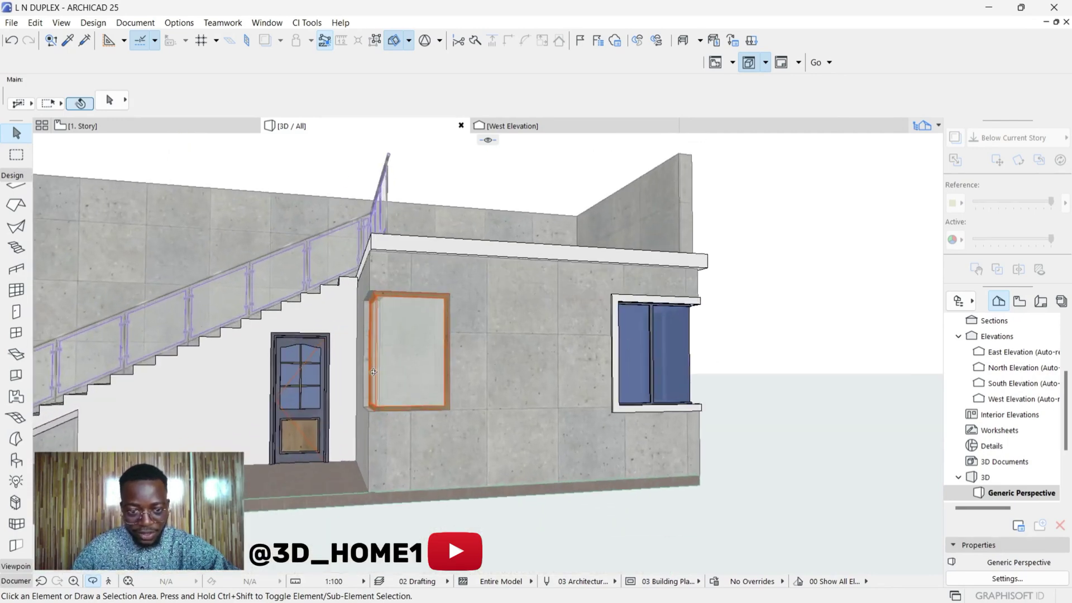
middle_click_drag(406, 352, 439, 373, "shift")
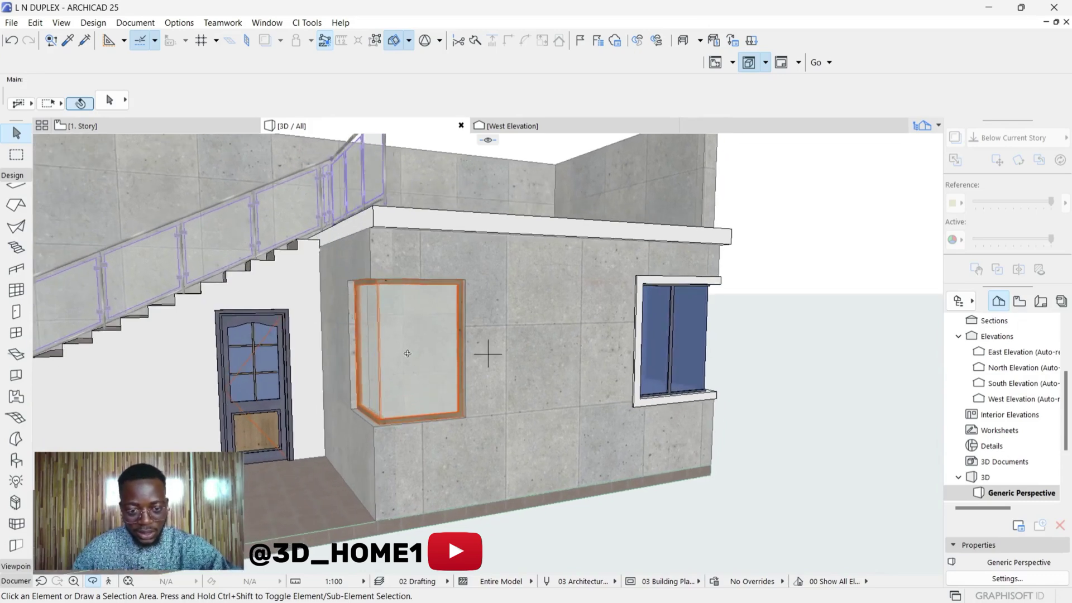
- Enable a Simple outside casing on both halves of the fixed glass corner window
left_click(402, 350)
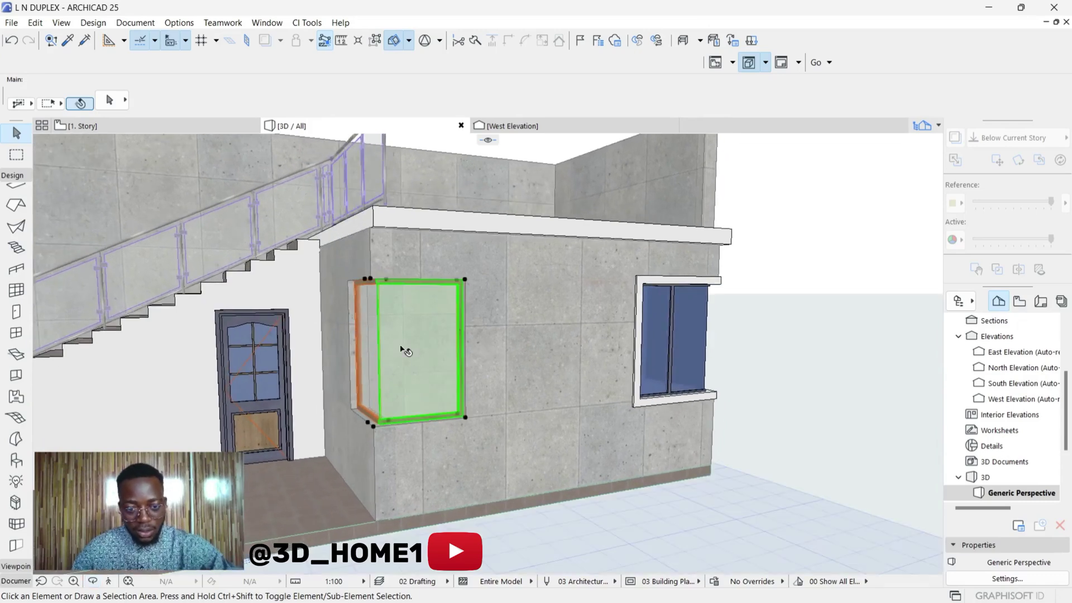
left_click(363, 349, "shift")
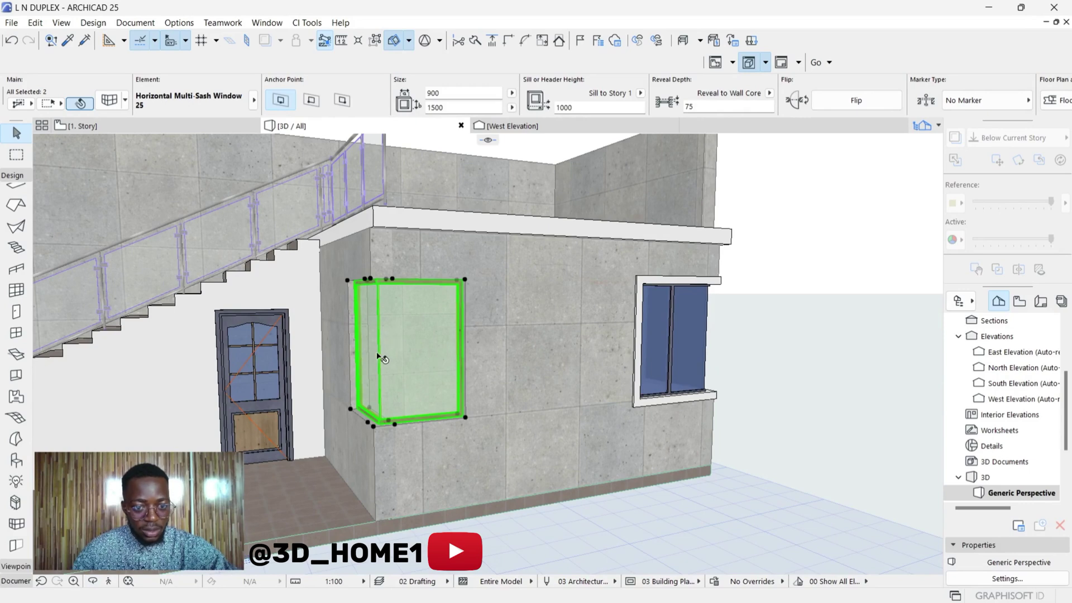
key("ctrl+t")
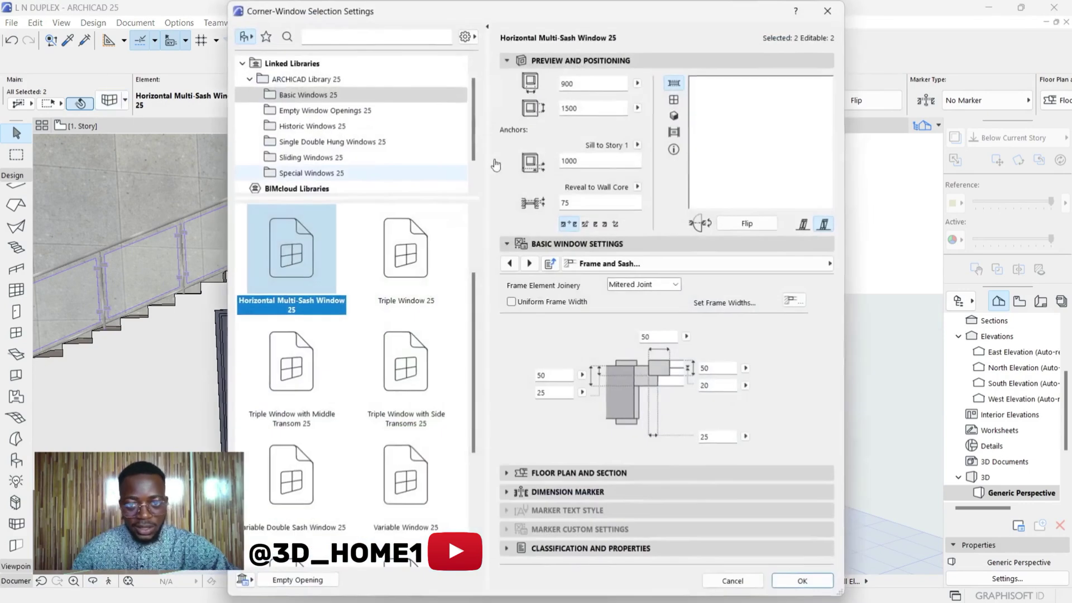
left_click(831, 263)
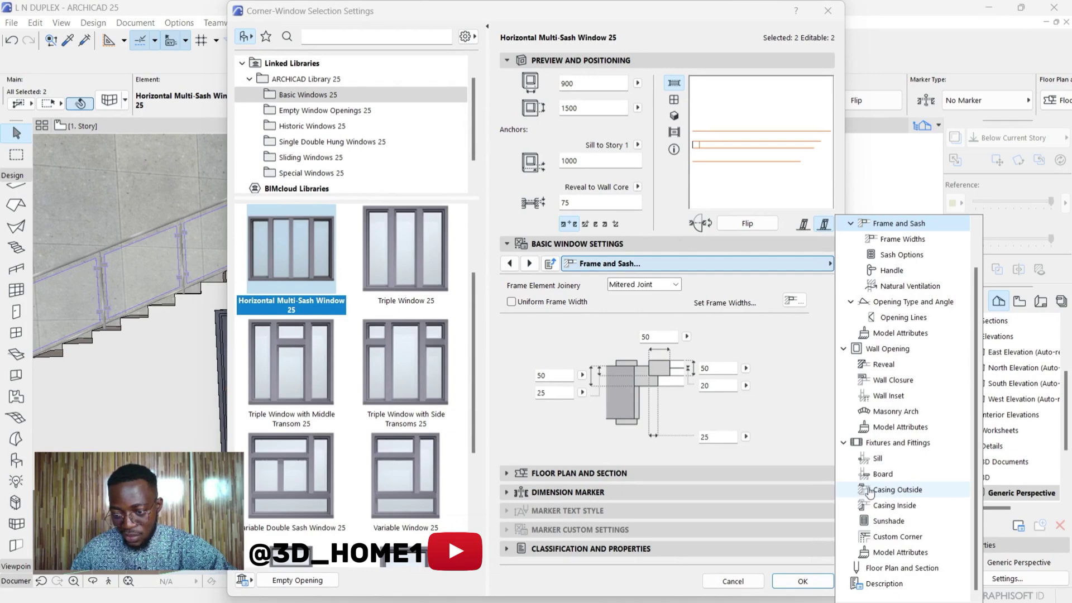
left_click(890, 491)
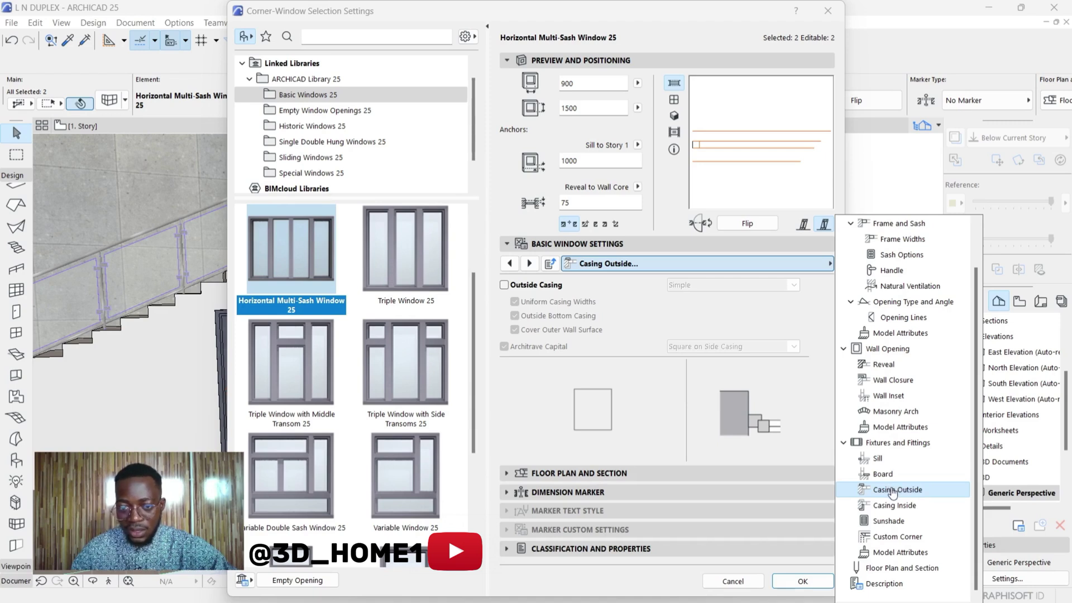
left_click(505, 286)
left_click(504, 285)
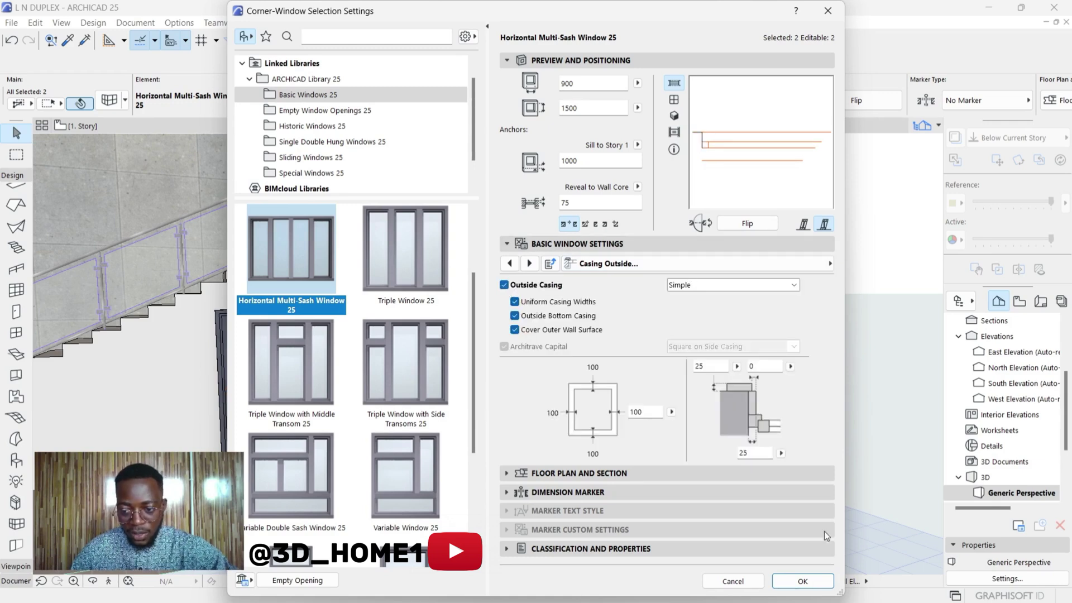
left_click(802, 581)
scroll(447, 337, "up", 5)
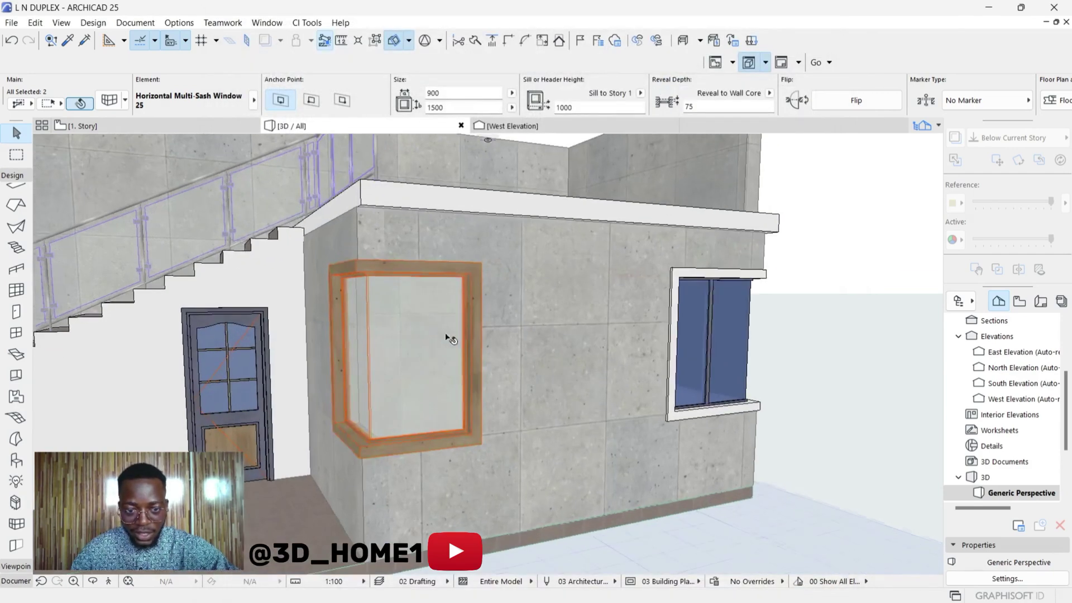
scroll(449, 275, "down", 1)
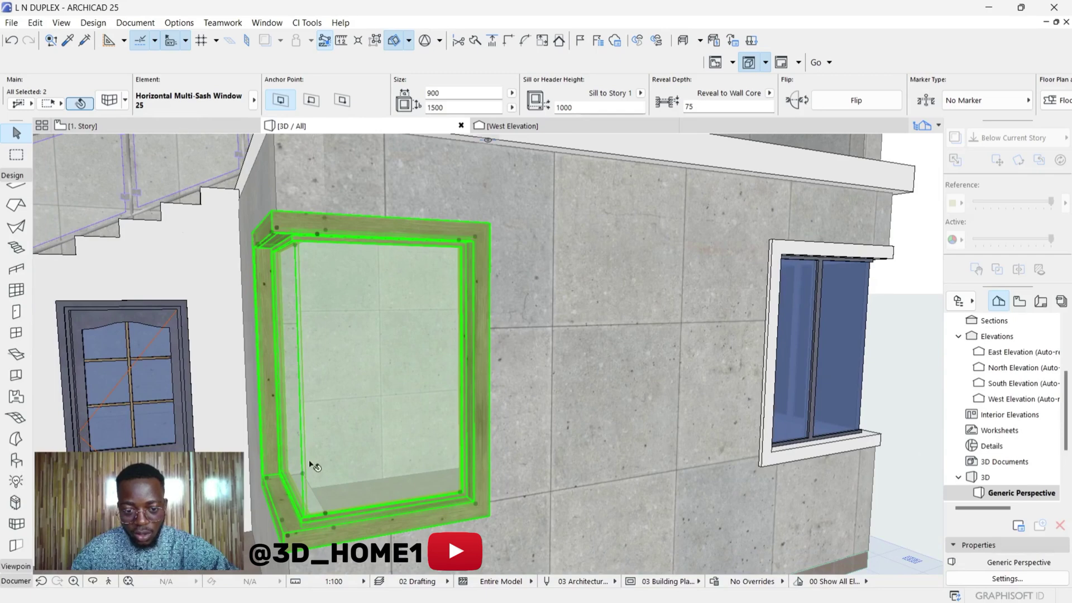
- Set the outside casing surface of both halves of the fixed glass corner window to Paint - Glossy White
scroll(279, 334, "down", 2)
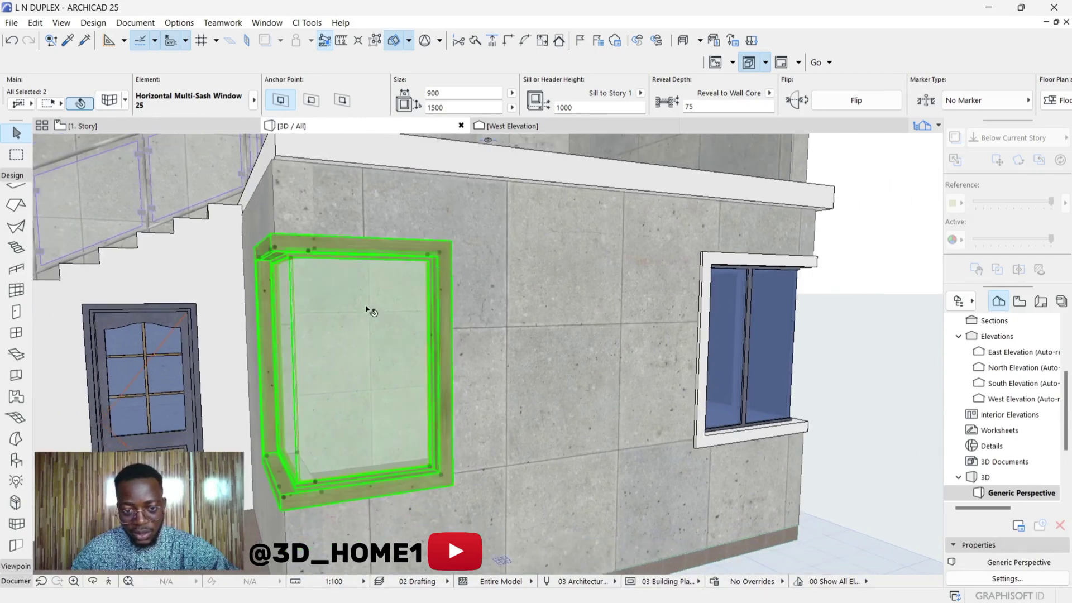
left_click(110, 100)
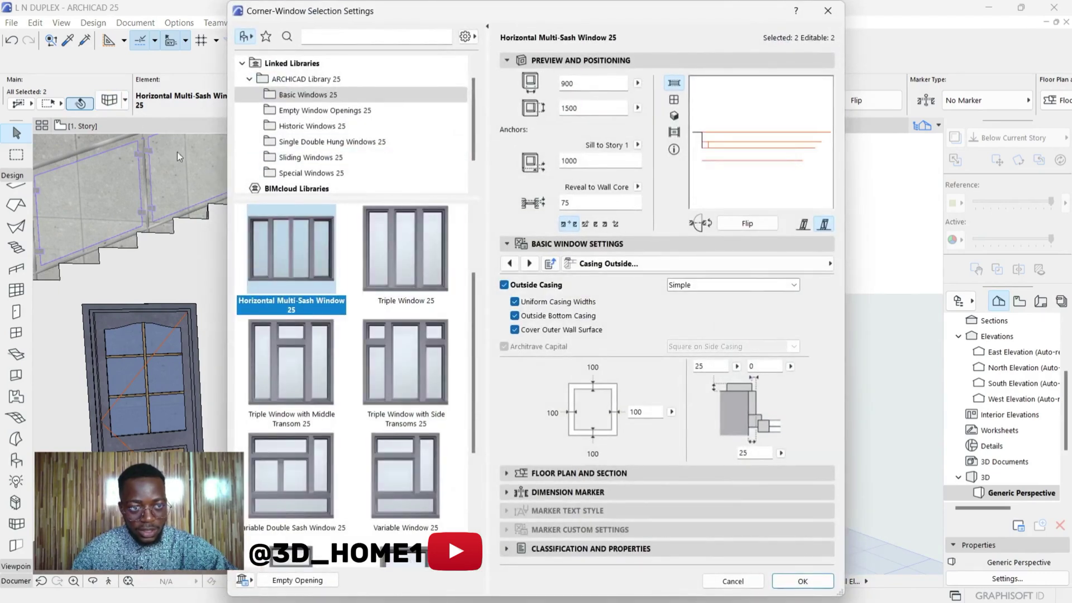
left_click(831, 264)
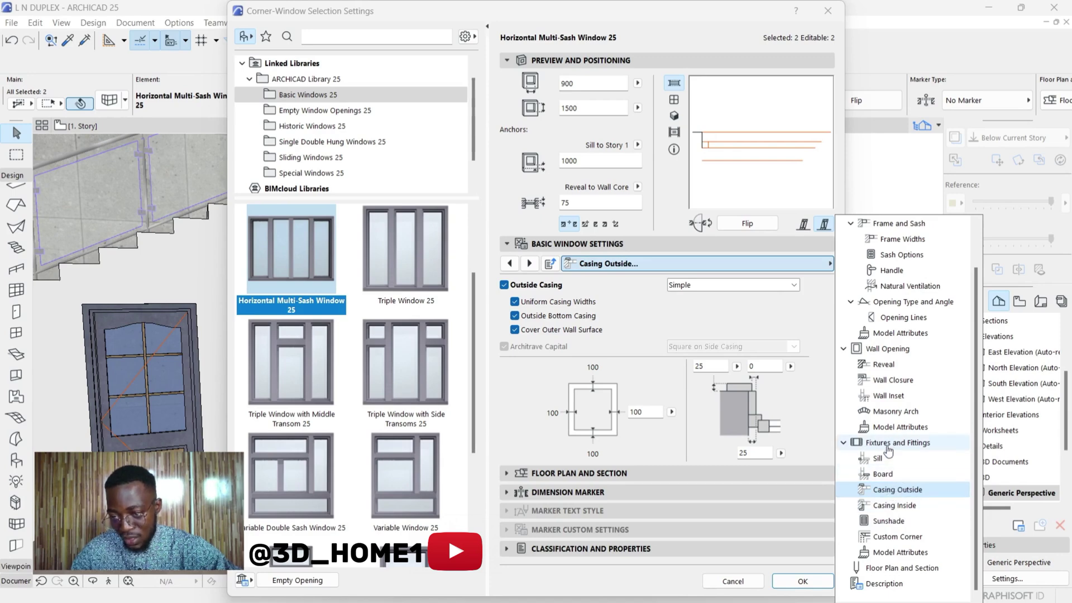
left_click(890, 555)
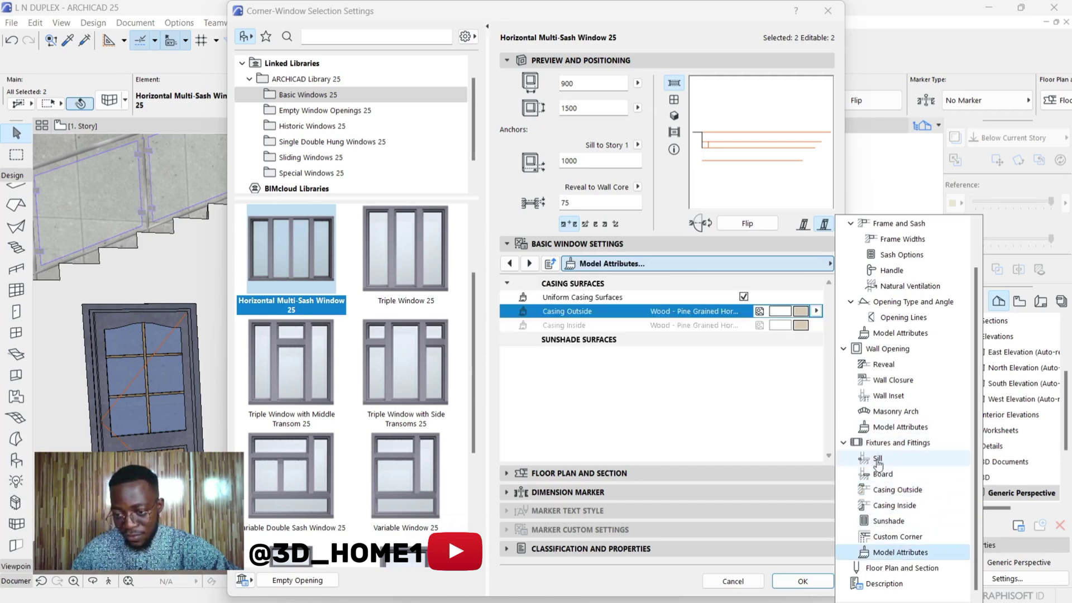
left_click(800, 311)
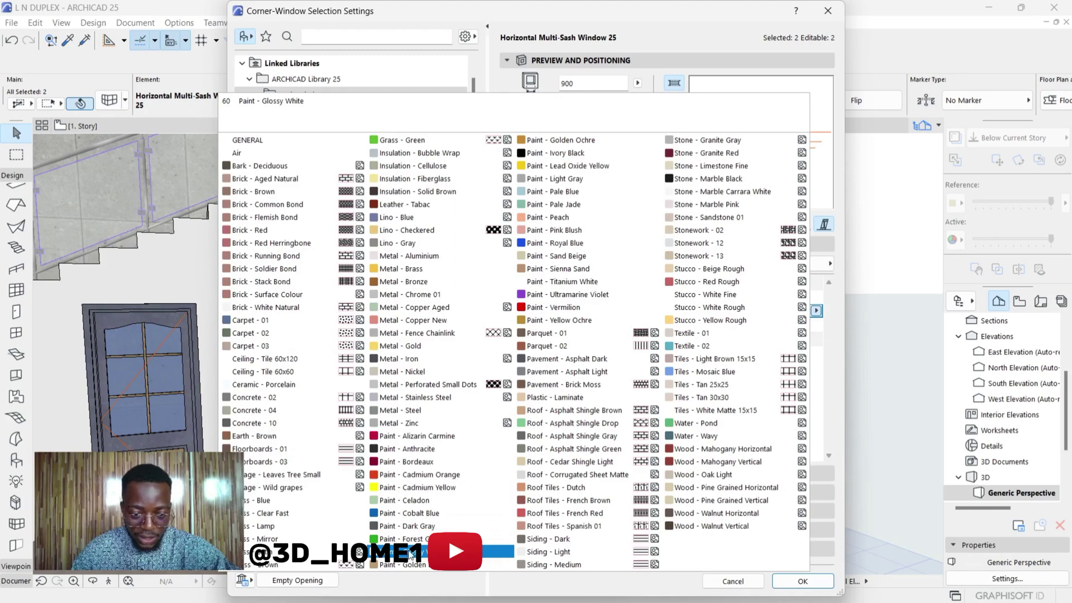
left_click(412, 552)
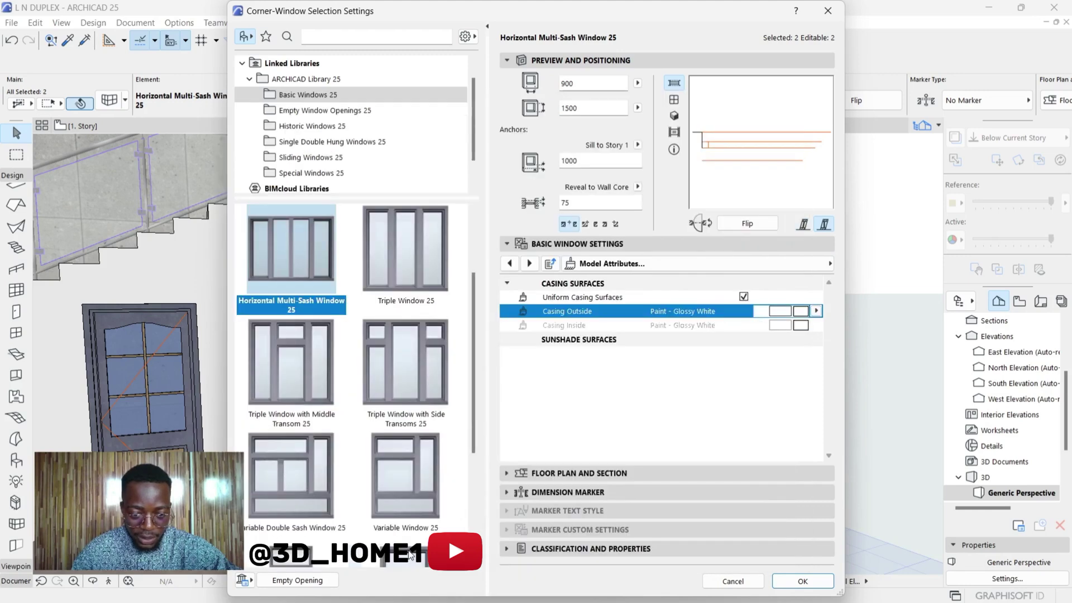
left_click(804, 583)
scroll(386, 296, "up", 3)
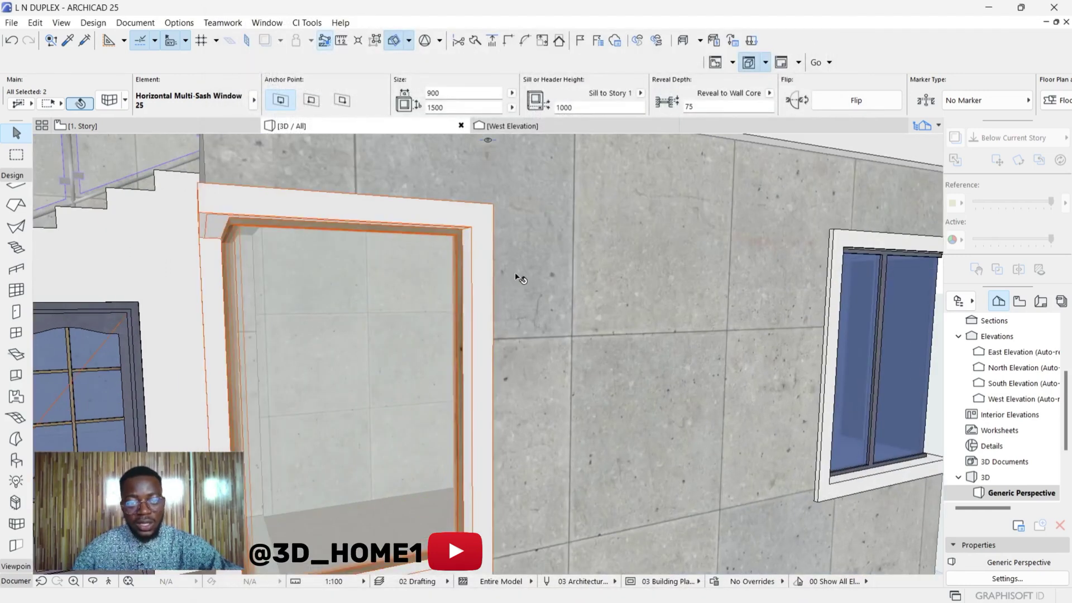
key("Escape")
- Examine the white-cased fixed glass corner window from several angles beside the existing white-trimmed corner window
scroll(606, 263, "down", 2)
scroll(576, 306, "down", 1)
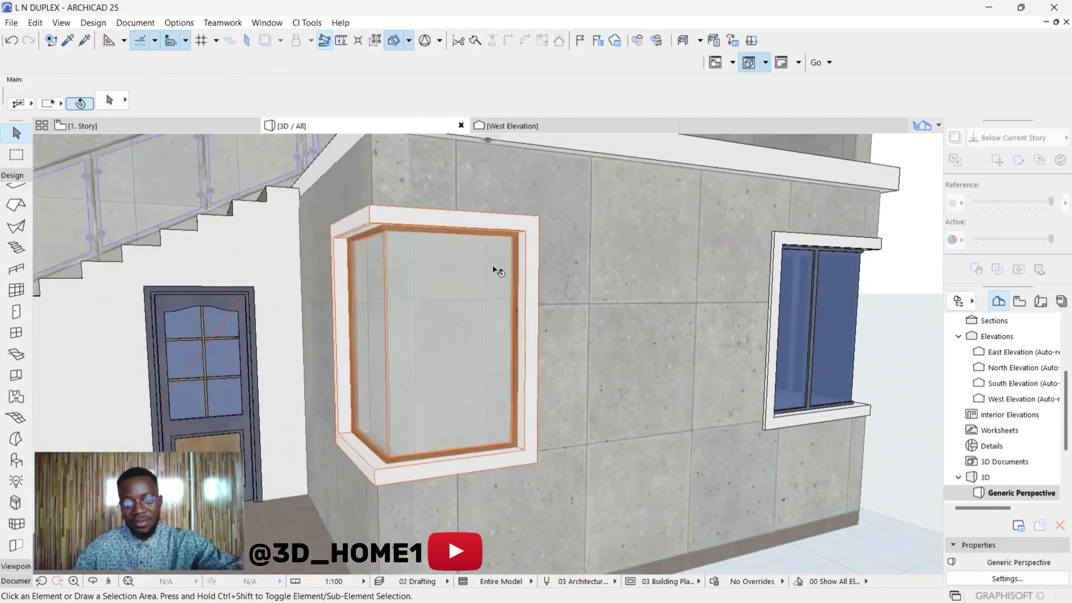
middle_click_drag(491, 270, 570, 241, "shift")
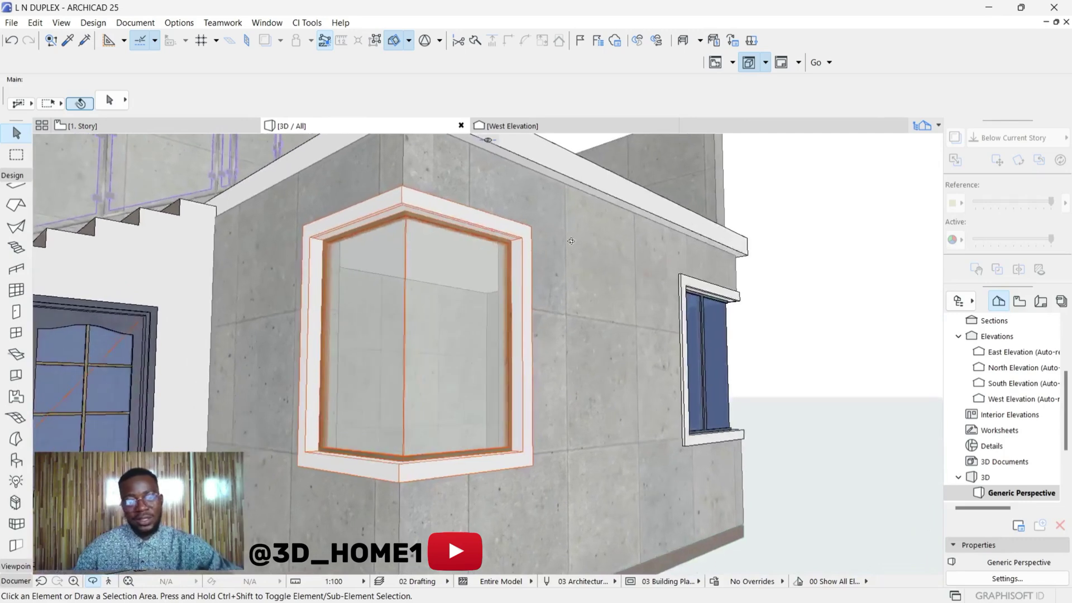
scroll(386, 272, "down", 3)
scroll(473, 307, "up", 2)
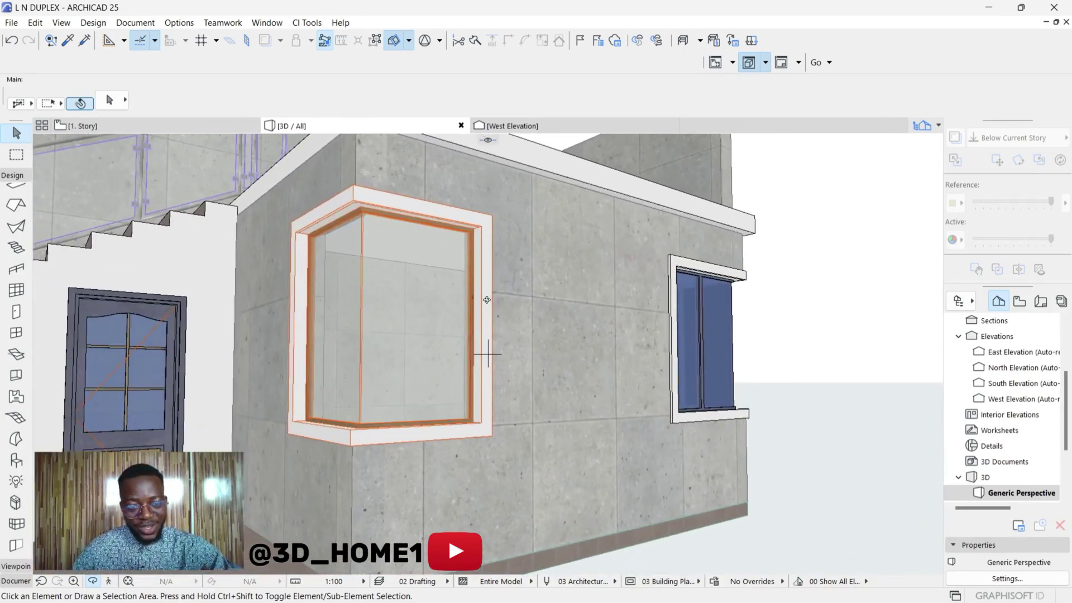
scroll(626, 274, "up", 1)
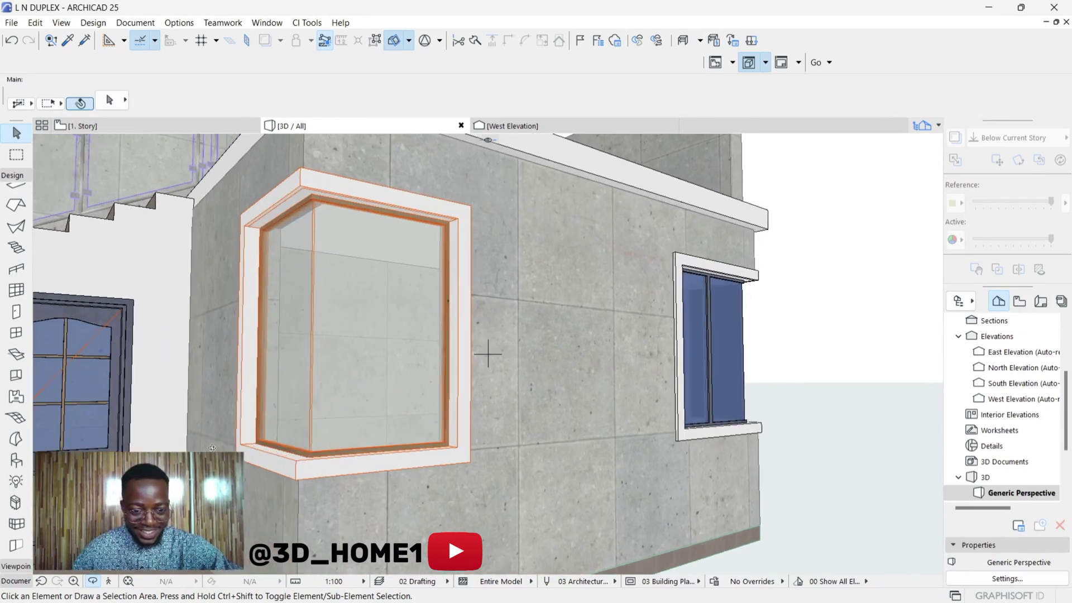
scroll(455, 303, "down", 2)
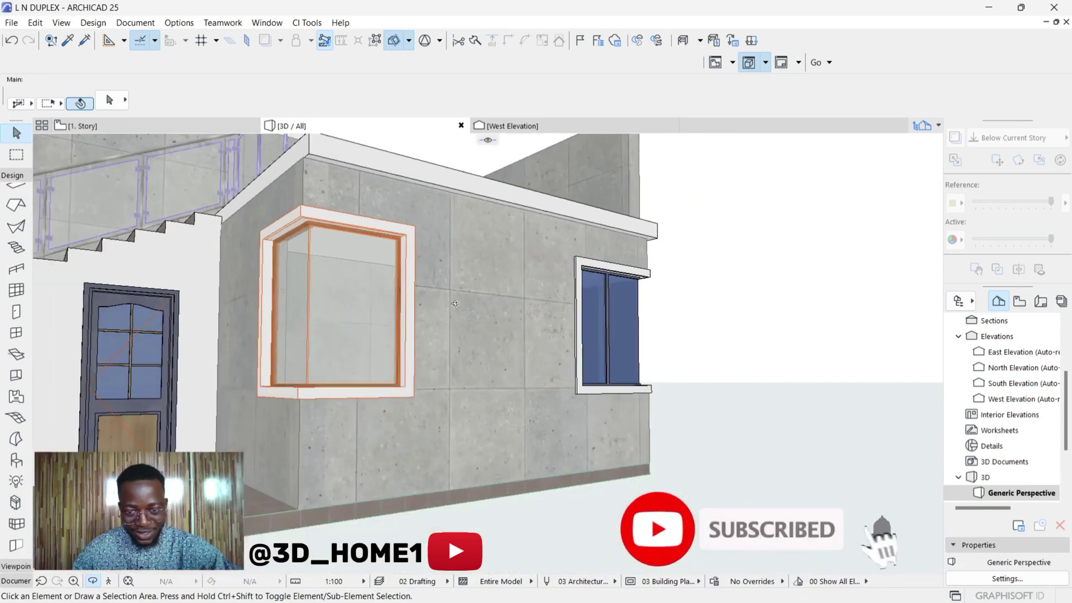
scroll(636, 289, "up", 3)
middle_click_drag(637, 289, 392, 307, "shift")
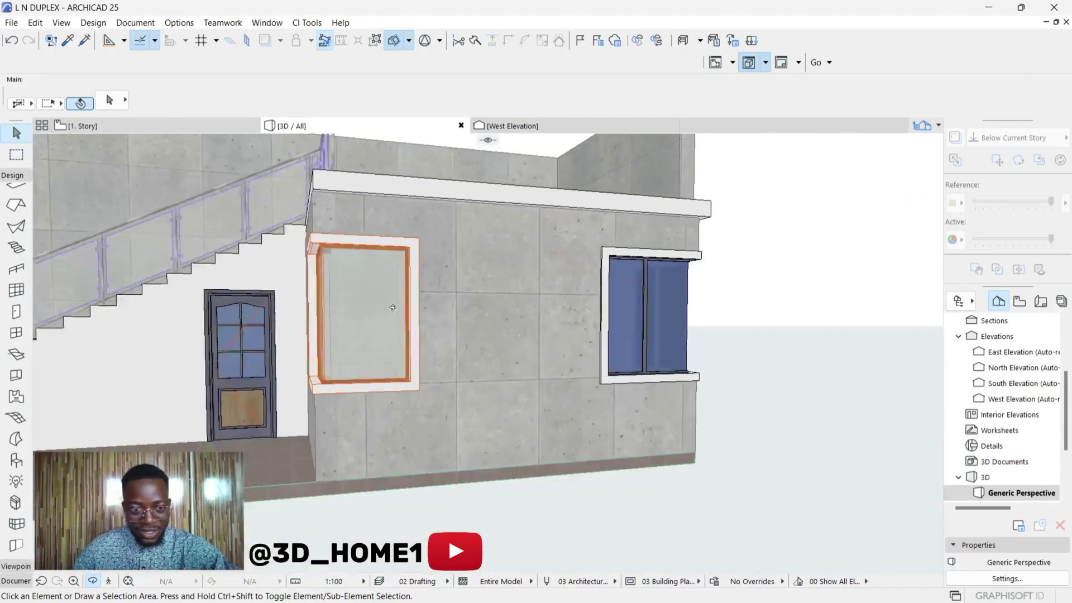
- Set the 3D frame pen of both halves of the fixed glass corner window to black pen 1
scroll(392, 308, "up", 2)
left_click(402, 307)
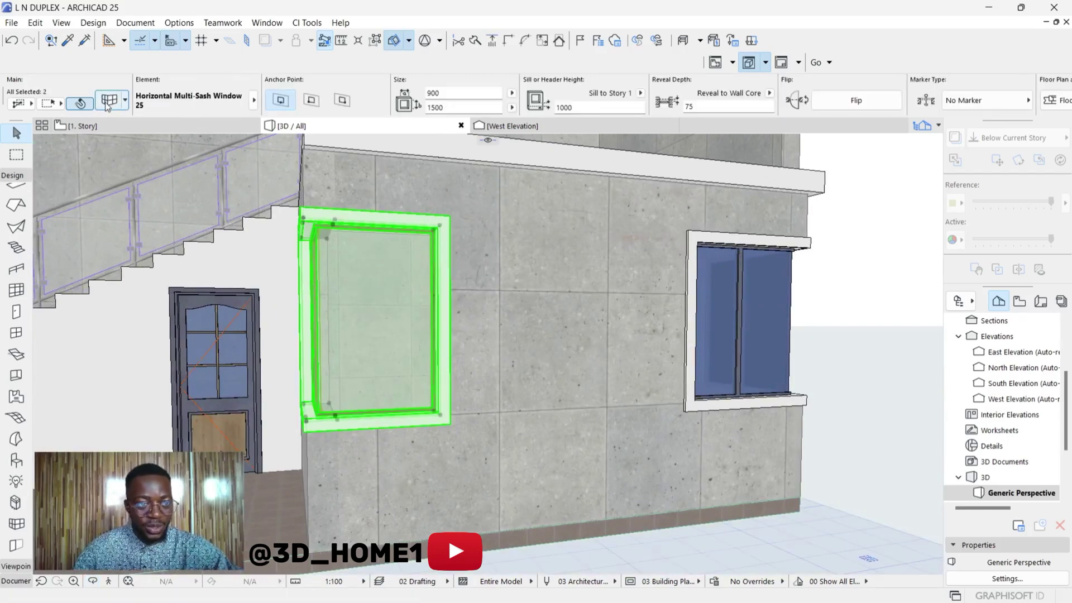
key("ctrl+t")
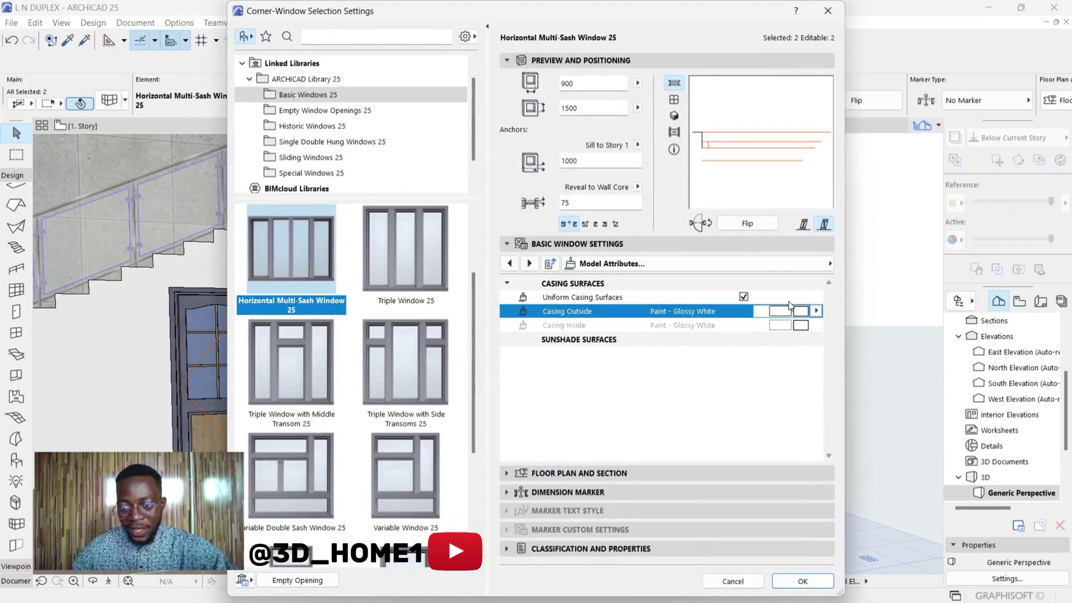
left_click(831, 265)
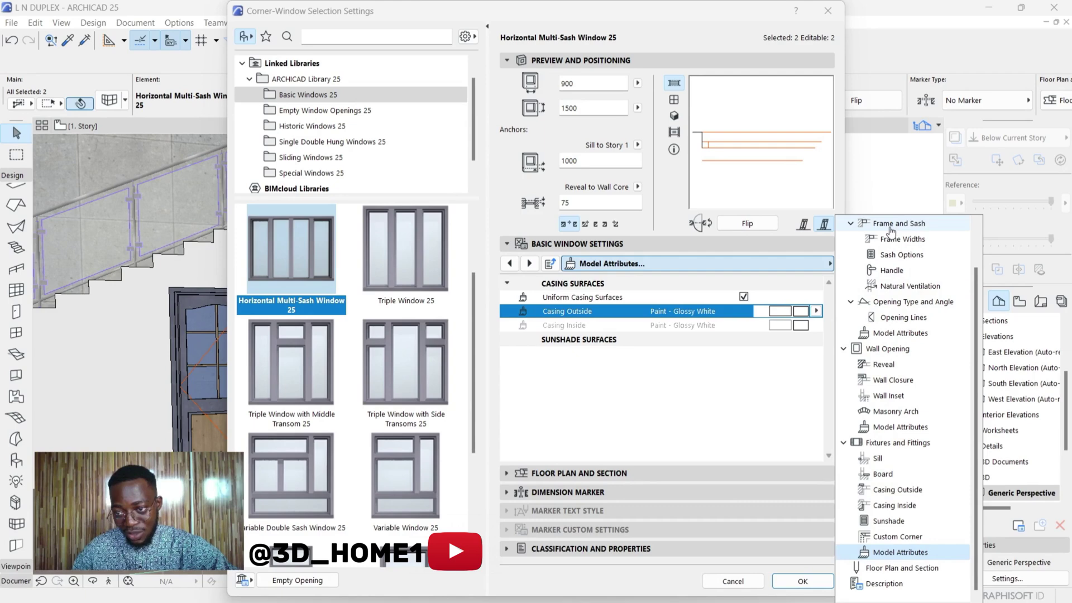
left_click(894, 335)
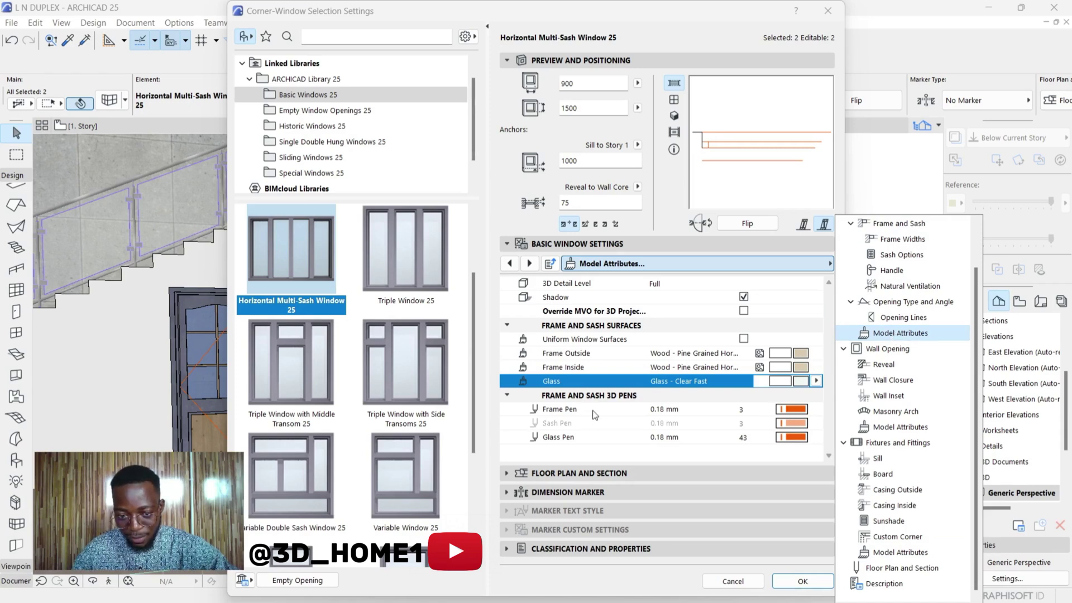
left_click(791, 411)
left_click(792, 409)
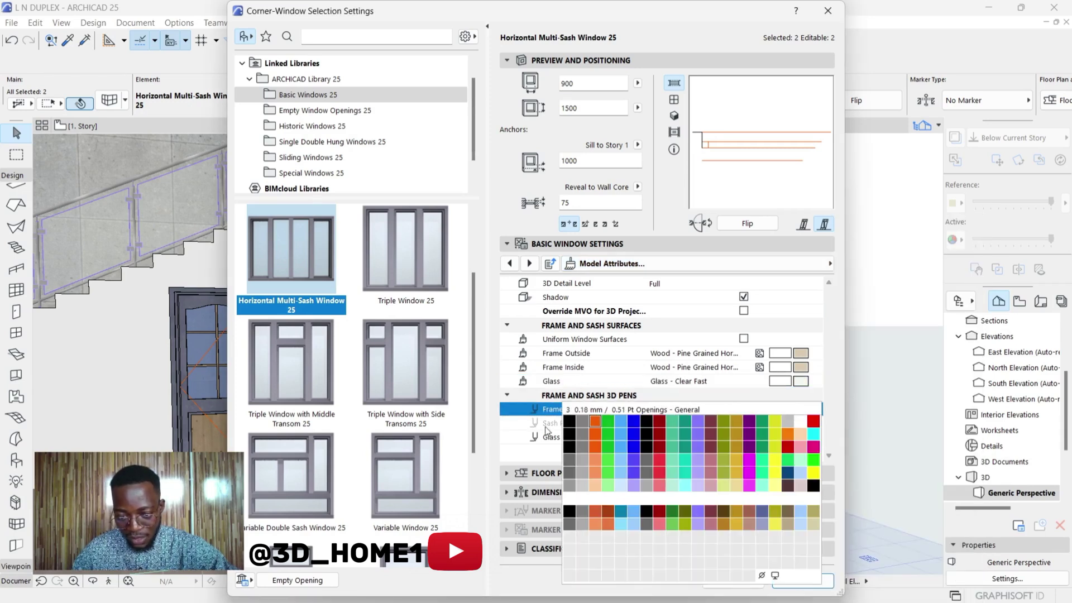
left_click(573, 420)
left_click(788, 425)
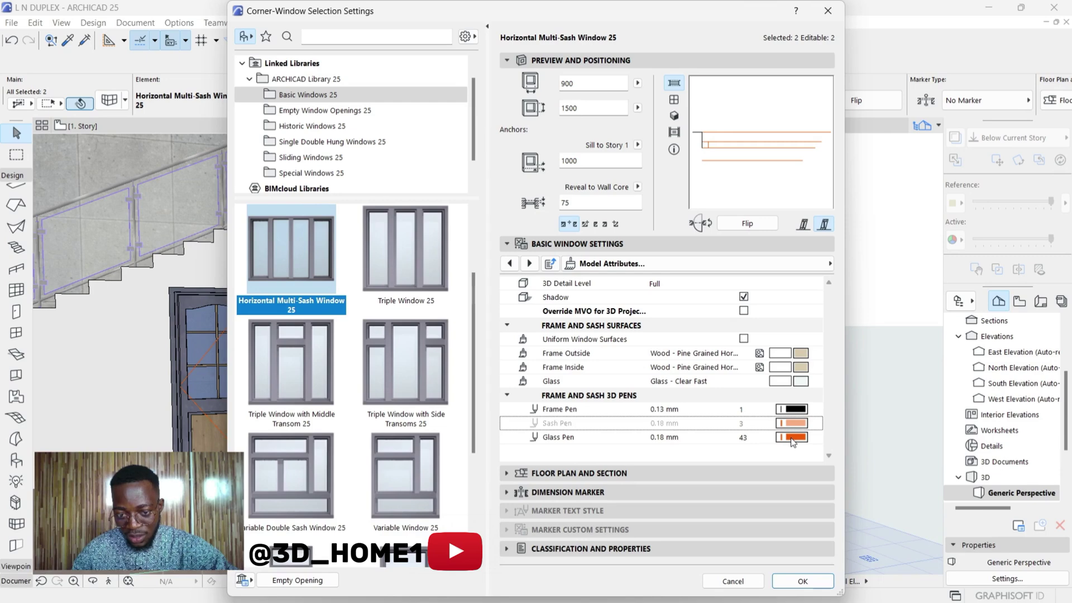
- Set the 3D glass pen of both halves of the fixed glass corner window to black pen 1
left_click(792, 437)
left_click(572, 272)
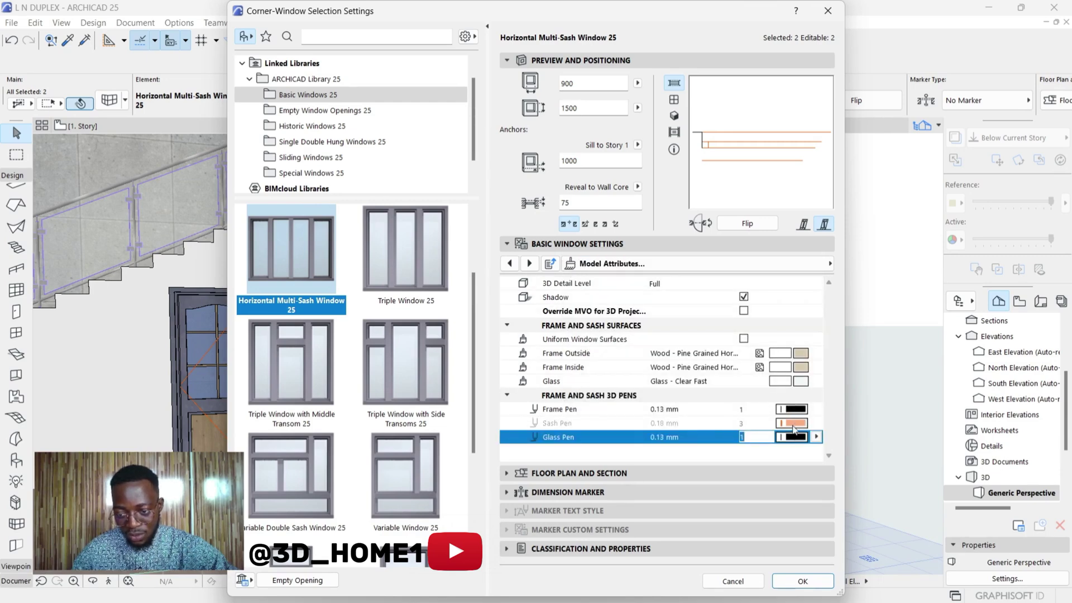
left_click(798, 581)
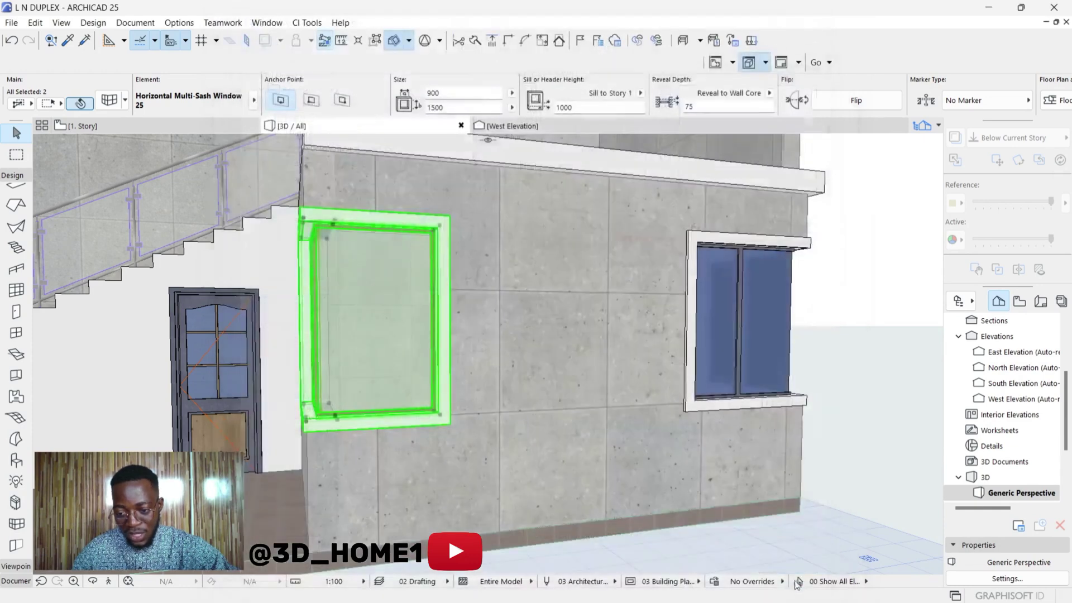
key("Escape")
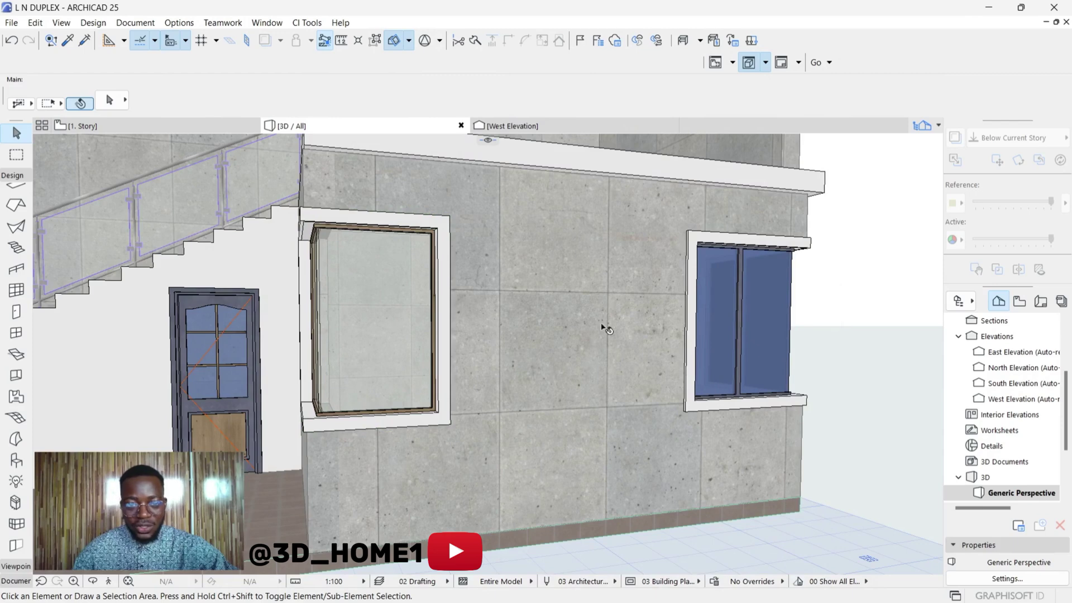
- Inspect the fixed glass corner window's frame up close and compare it with the frame of the existing corner window
middle_click_drag(462, 372, 515, 325, "shift")
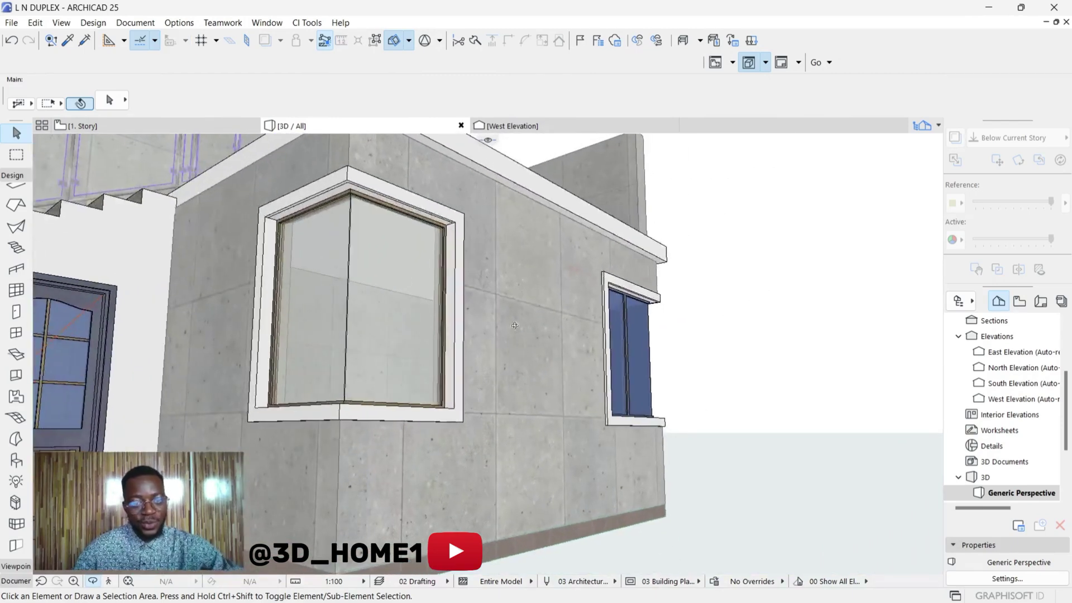
left_click_drag(350, 281, 413, 368)
scroll(372, 313, "up", 5)
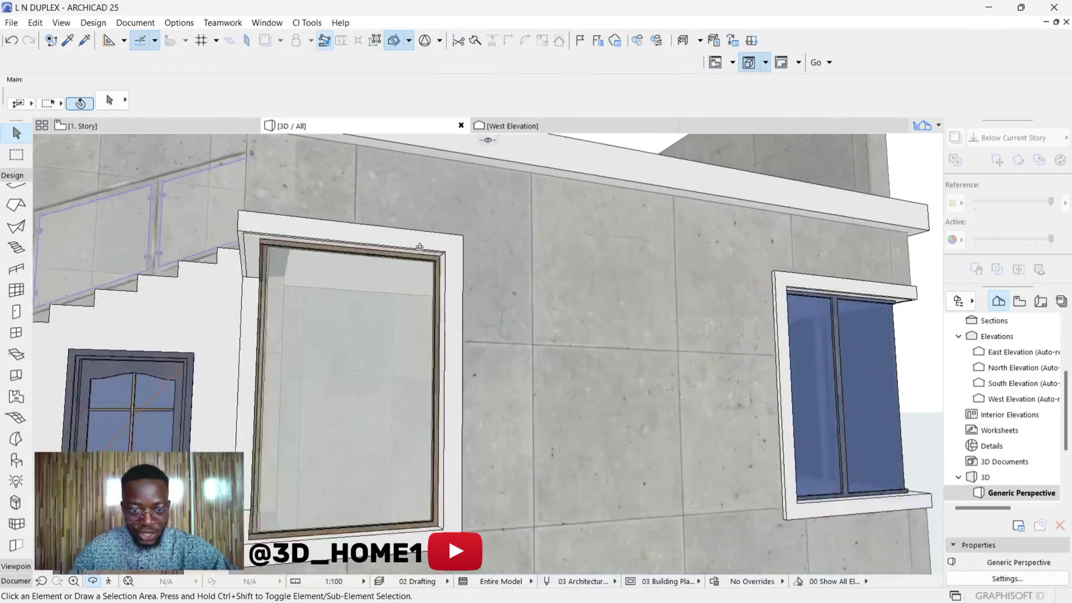
scroll(466, 281, "up", 1)
scroll(547, 263, "down", 6)
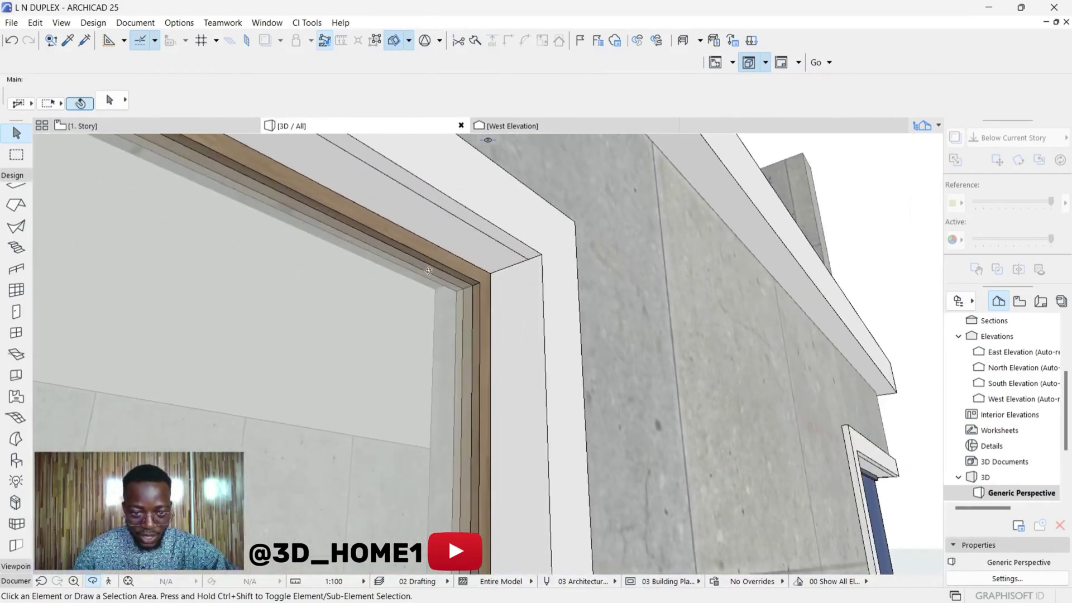
scroll(526, 358, "up", 5)
scroll(502, 338, "up", 2)
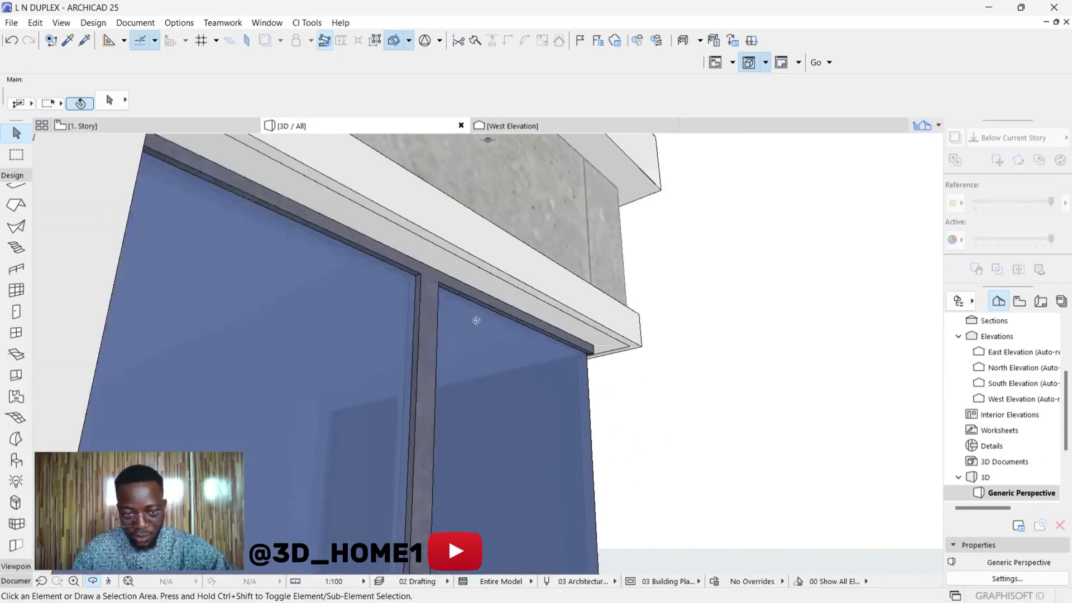
scroll(737, 394, "down", 5)
scroll(416, 309, "up", 5)
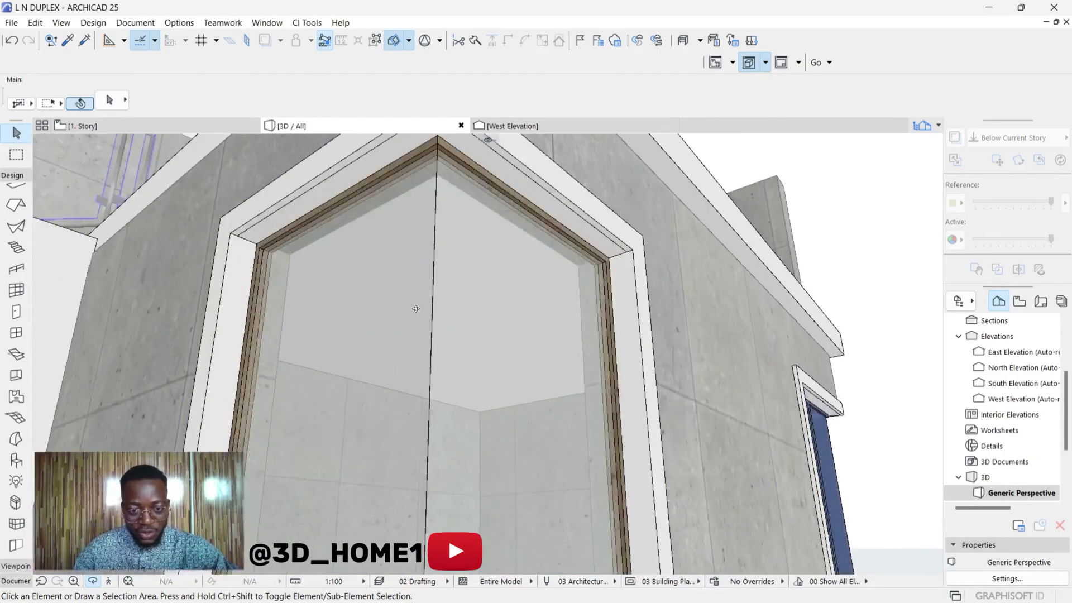
scroll(457, 266, "down", 5)
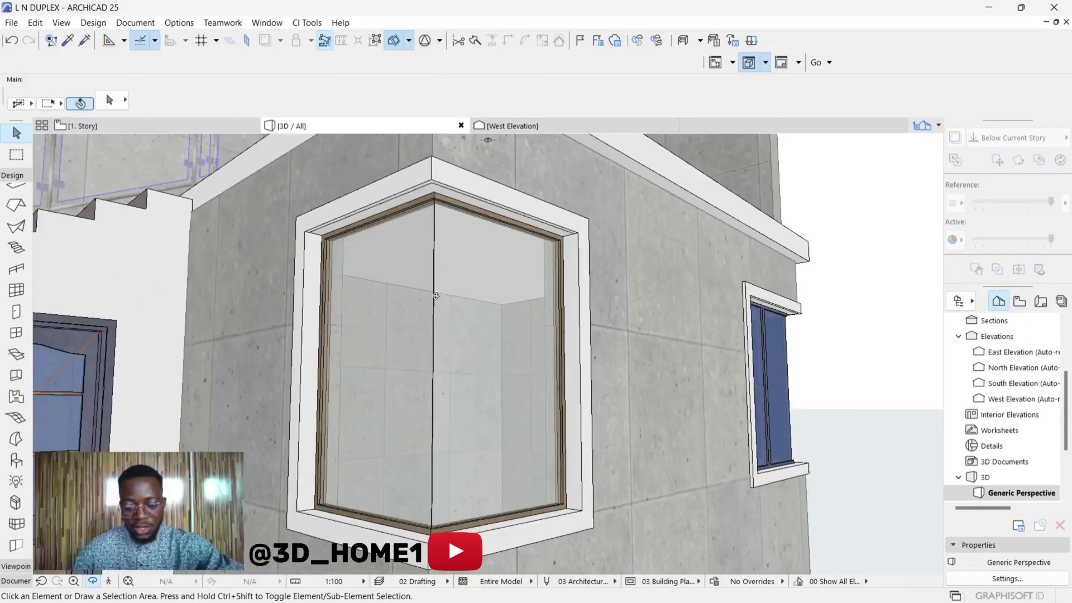
- Set the outside frame surface of both halves of the fixed glass corner window to Metal - Iron
left_click(449, 235)
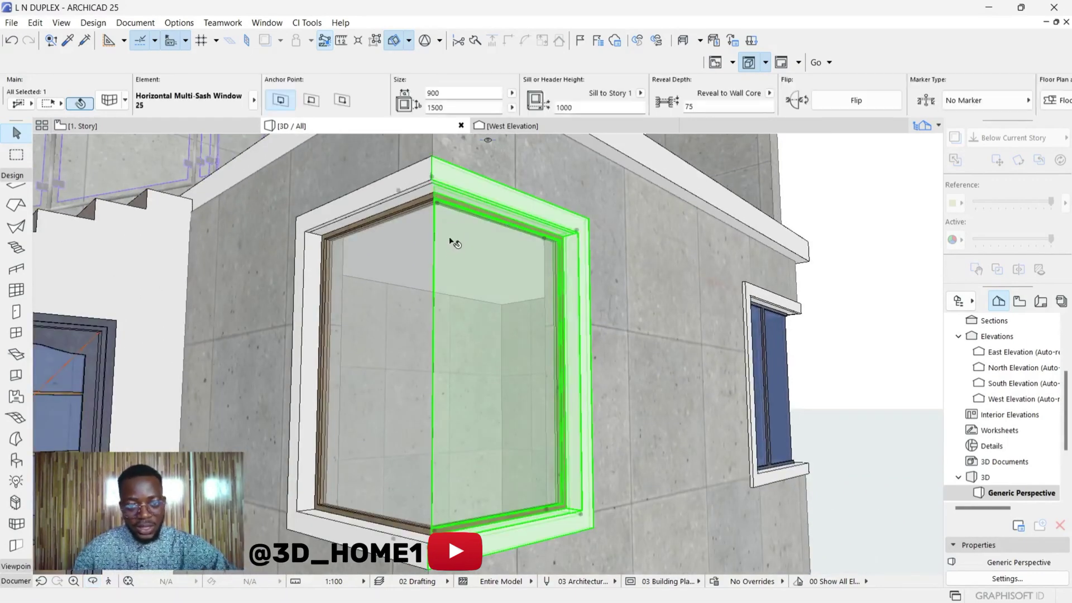
left_click(398, 277, "shift")
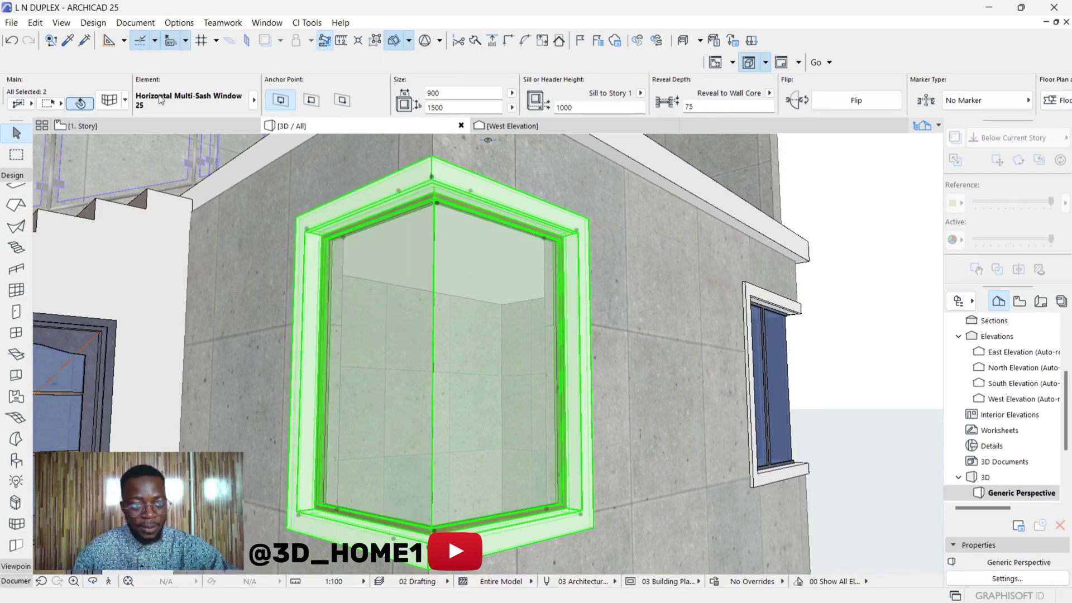
left_click(110, 100)
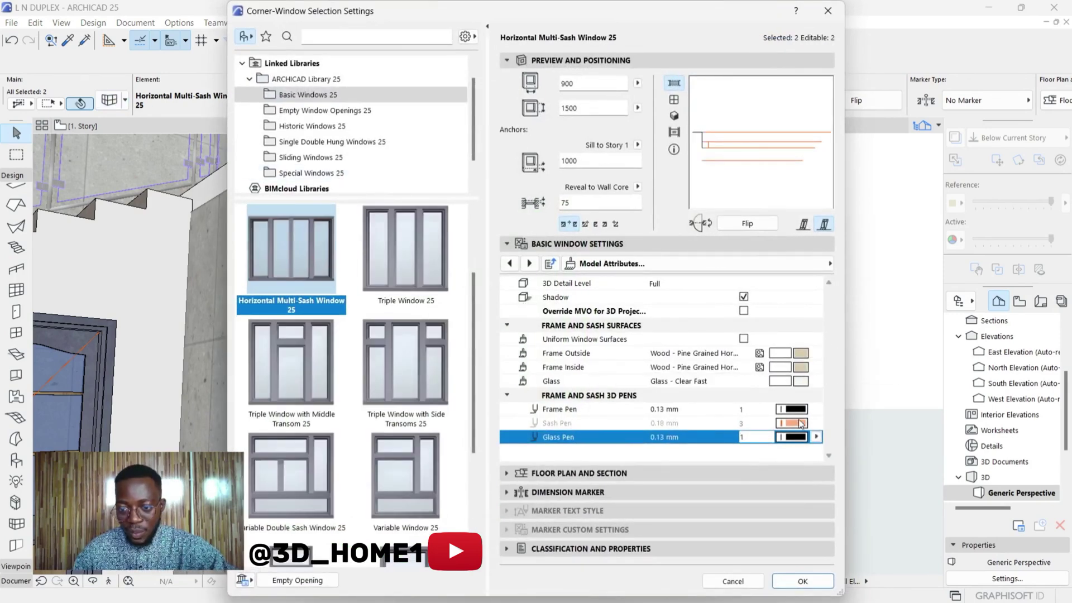
left_click(830, 263)
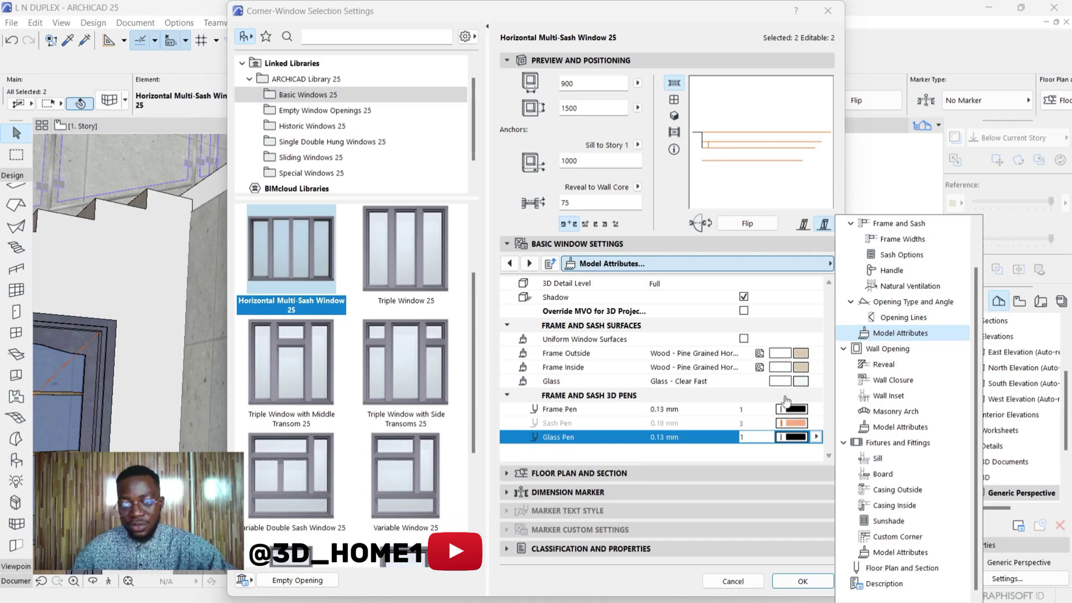
left_click(797, 343)
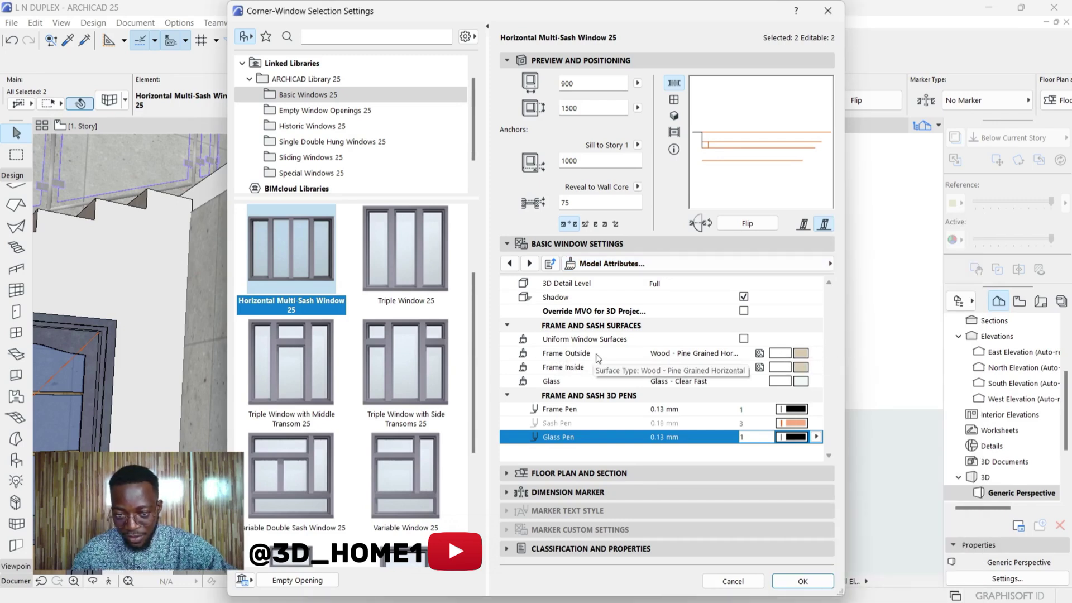
left_click(771, 354)
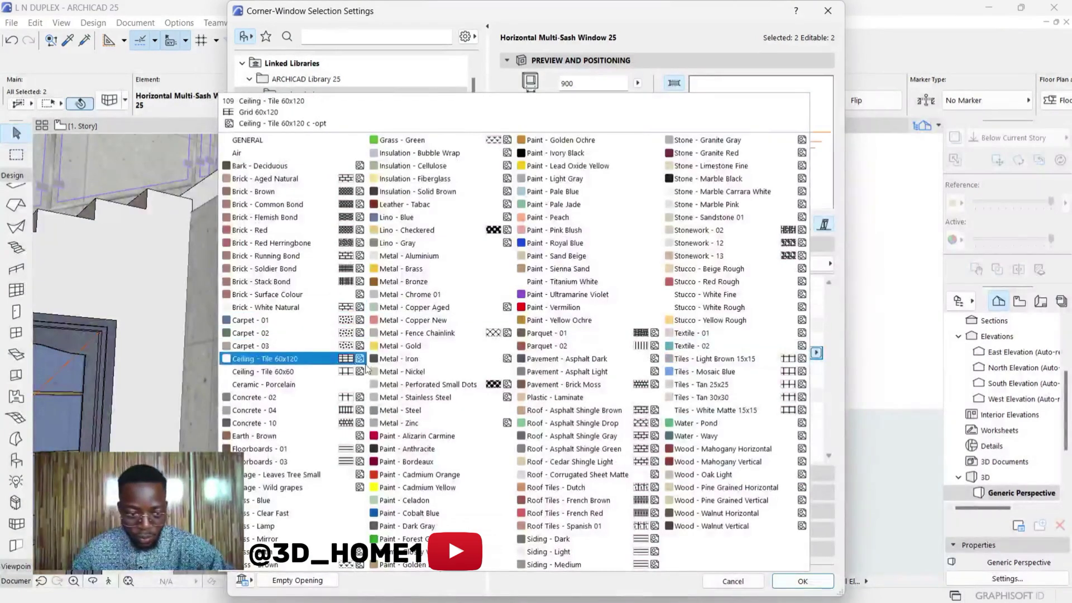
left_click(416, 360)
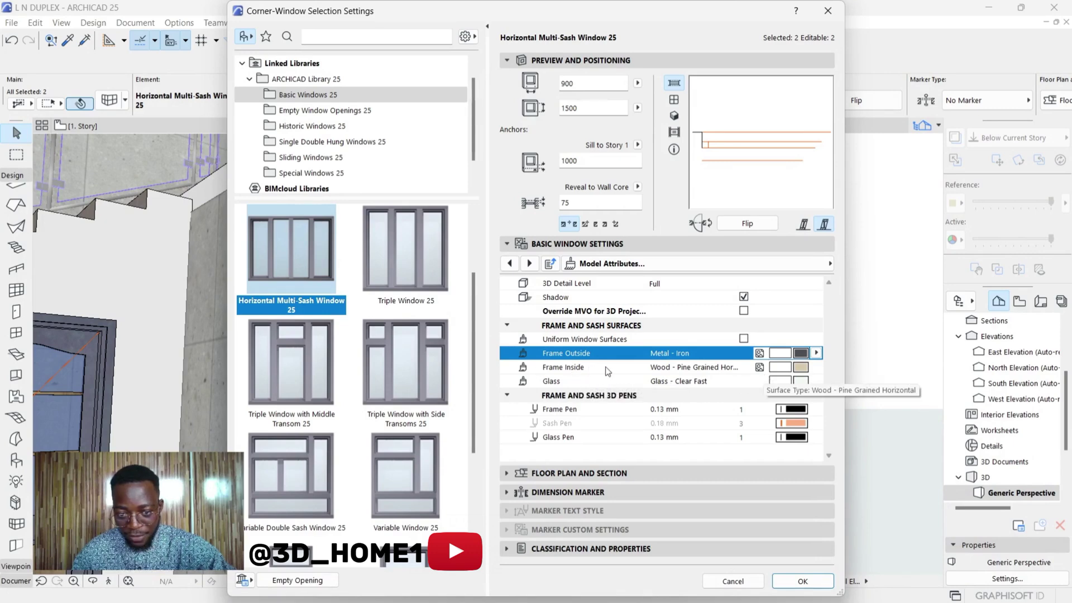
- Set the inside frame surface of both halves of the fixed glass corner window to Metal - Iron
left_click(799, 369)
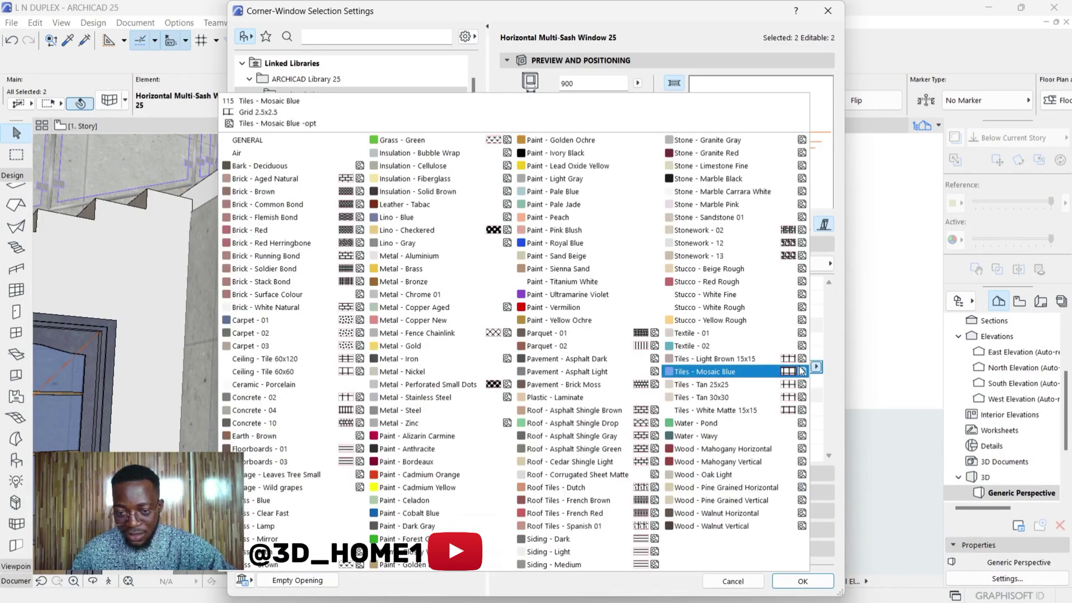
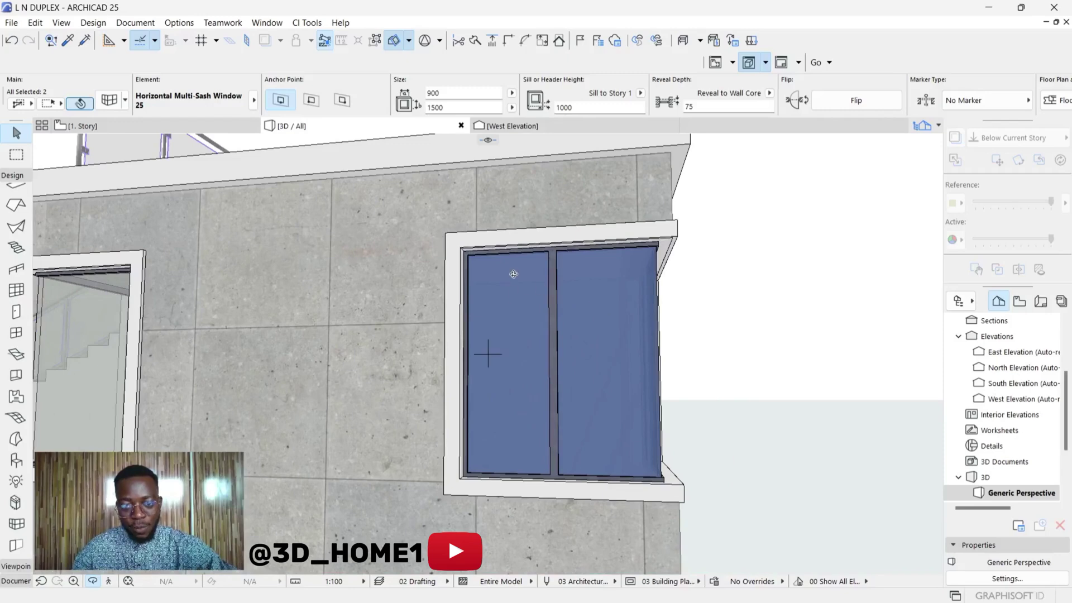
scroll(702, 357, "down", 5)
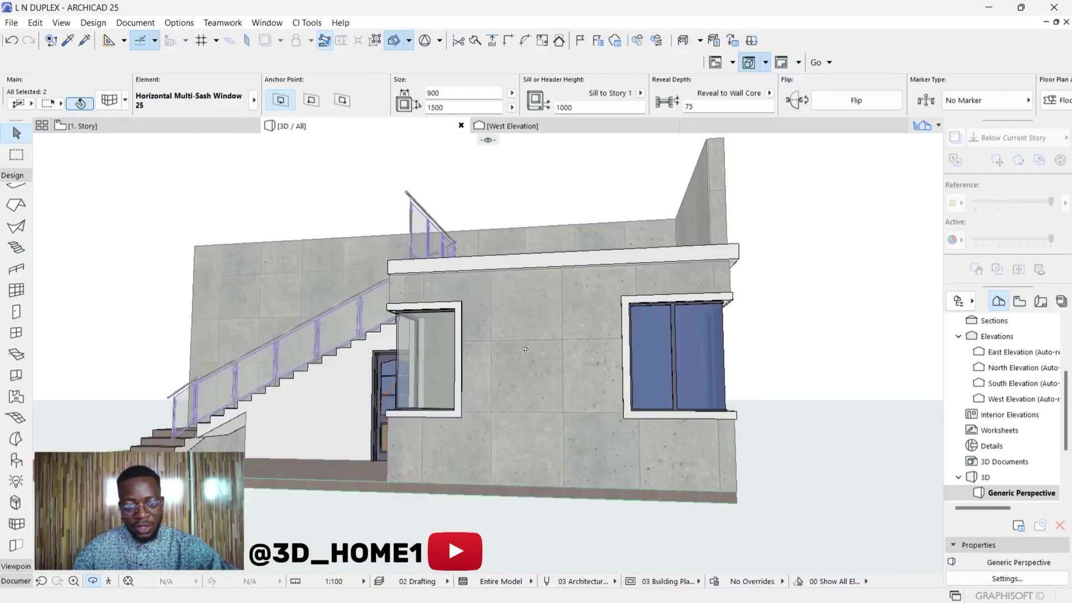
scroll(430, 299, "up", 8)
scroll(446, 336, "down", 1)
left_click_drag(368, 360, 487, 311)
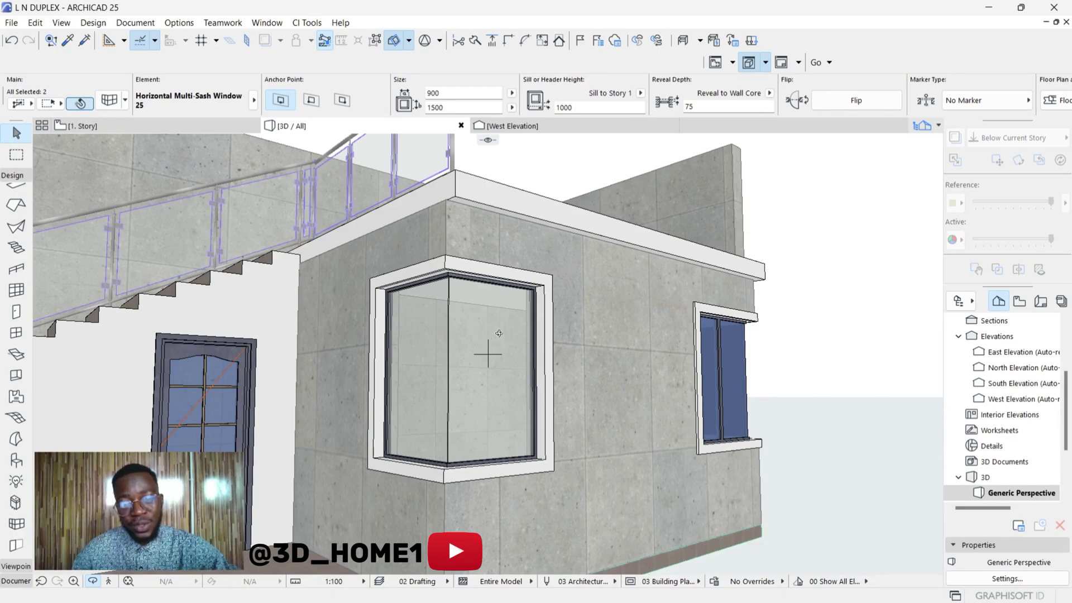
scroll(485, 313, "up", 2)
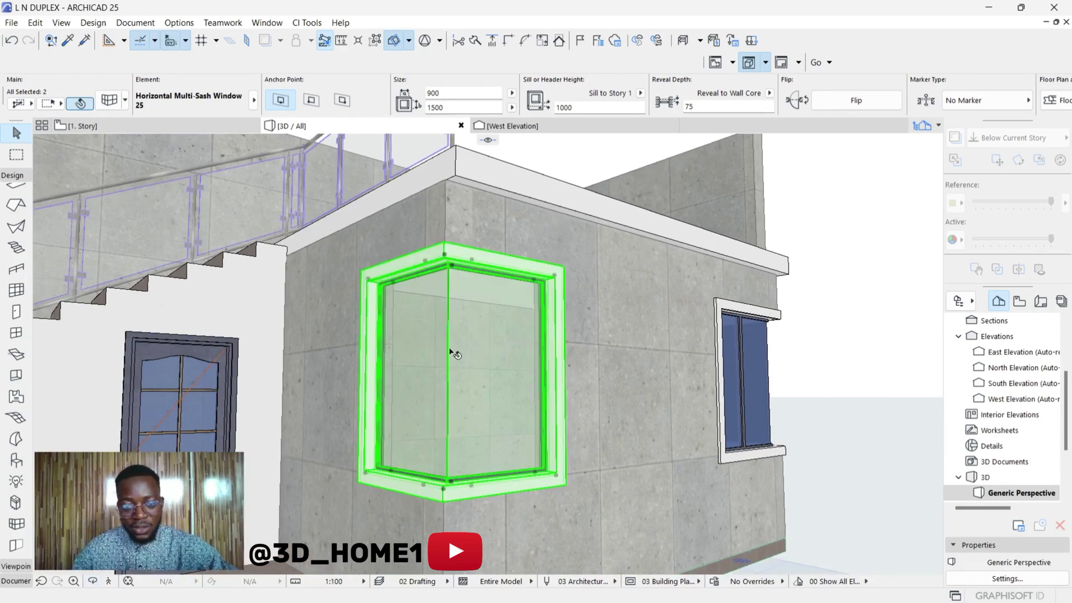
- Look through the setting pages of both corner window halves for the option that divides the glazing into panes
left_click(487, 354)
key("Escape")
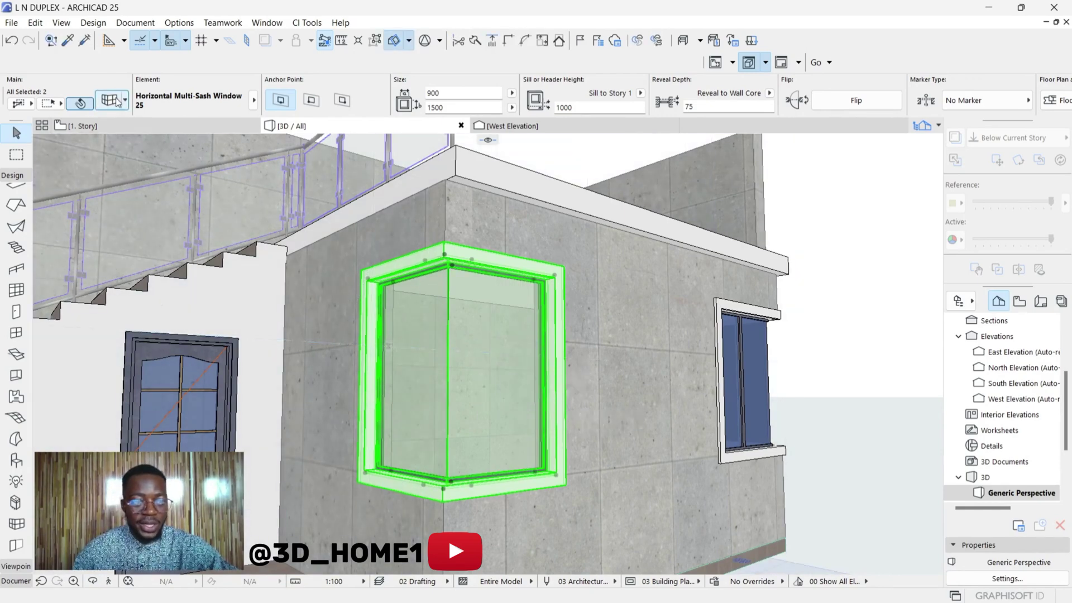
key("ctrl+t")
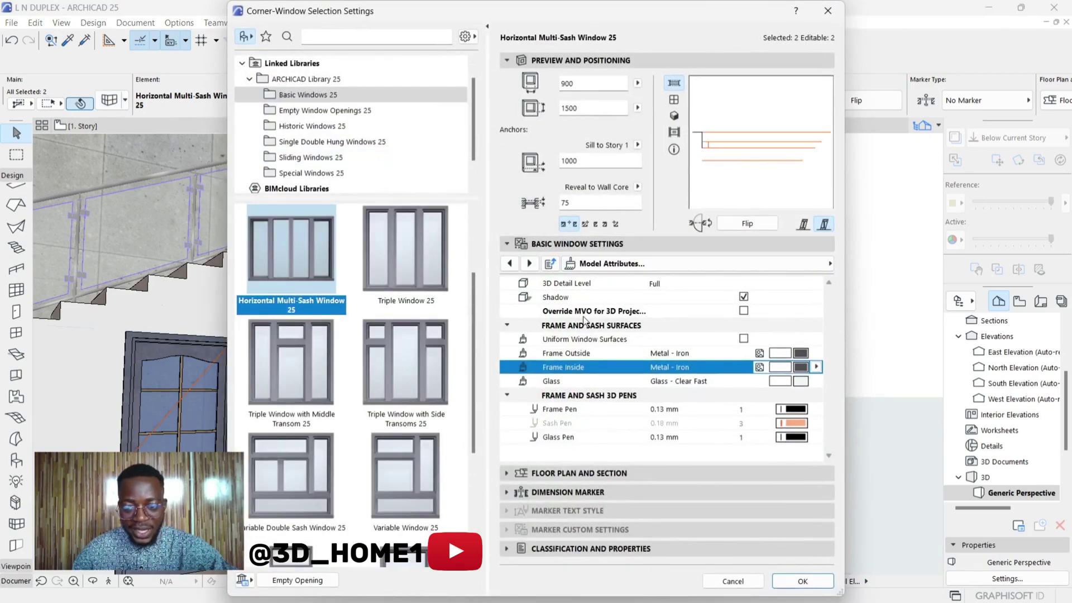
left_click(530, 264)
left_click(530, 264)
left_click(530, 263)
left_click(529, 263)
left_click(530, 264)
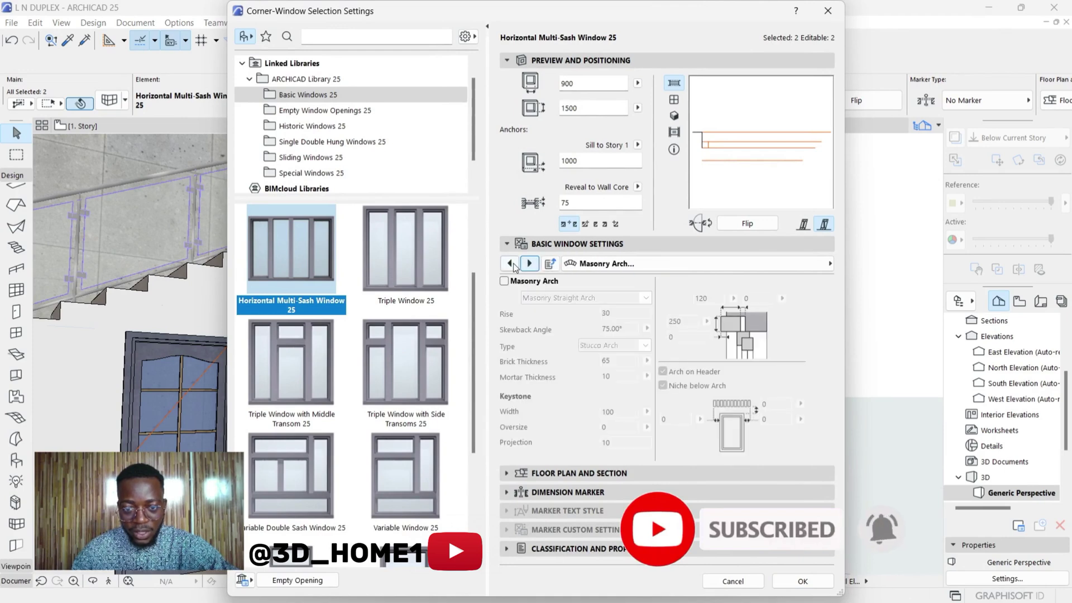
left_click(510, 264)
left_click(510, 264)
left_click(510, 264)
left_click(510, 264)
left_click(510, 264)
left_click(511, 264)
left_click(510, 264)
left_click(511, 264)
left_click(510, 264)
left_click(510, 264)
left_click(510, 264)
left_click(510, 264)
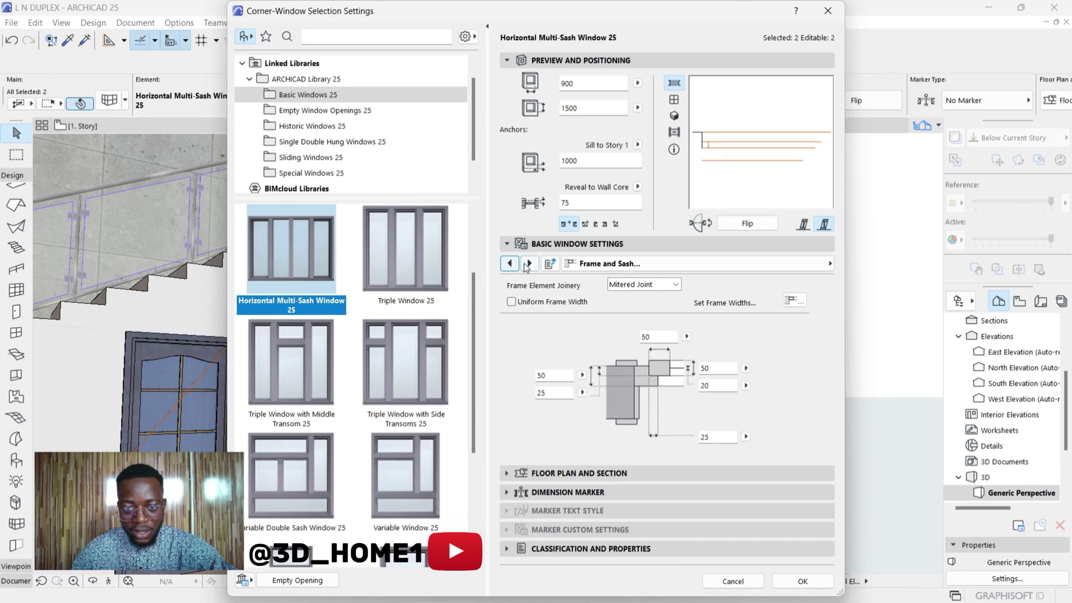
left_click(527, 264)
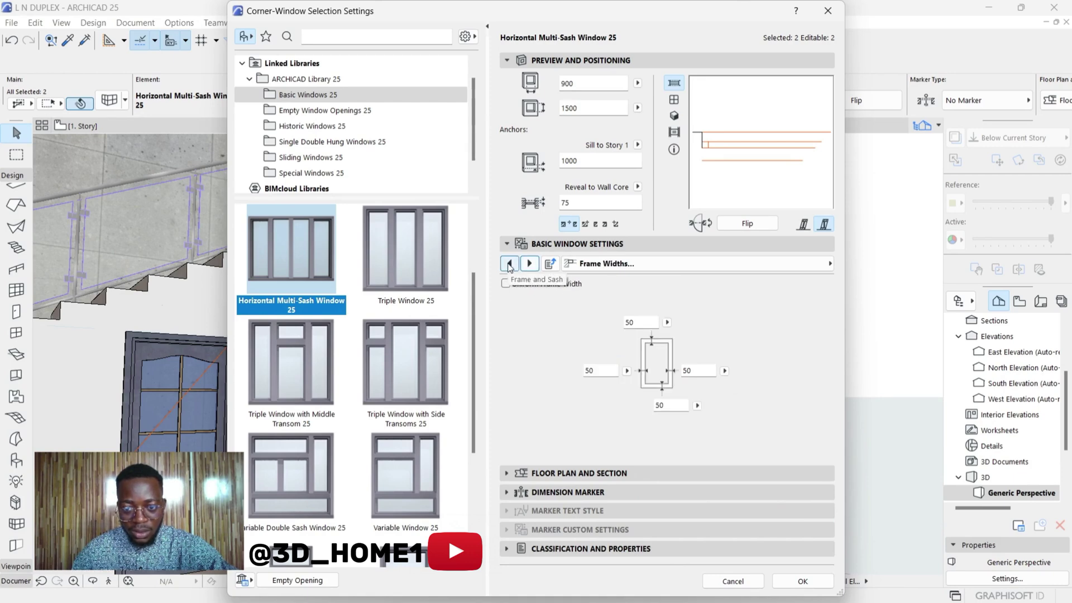
left_click(509, 264)
left_click(510, 264)
left_click(510, 265)
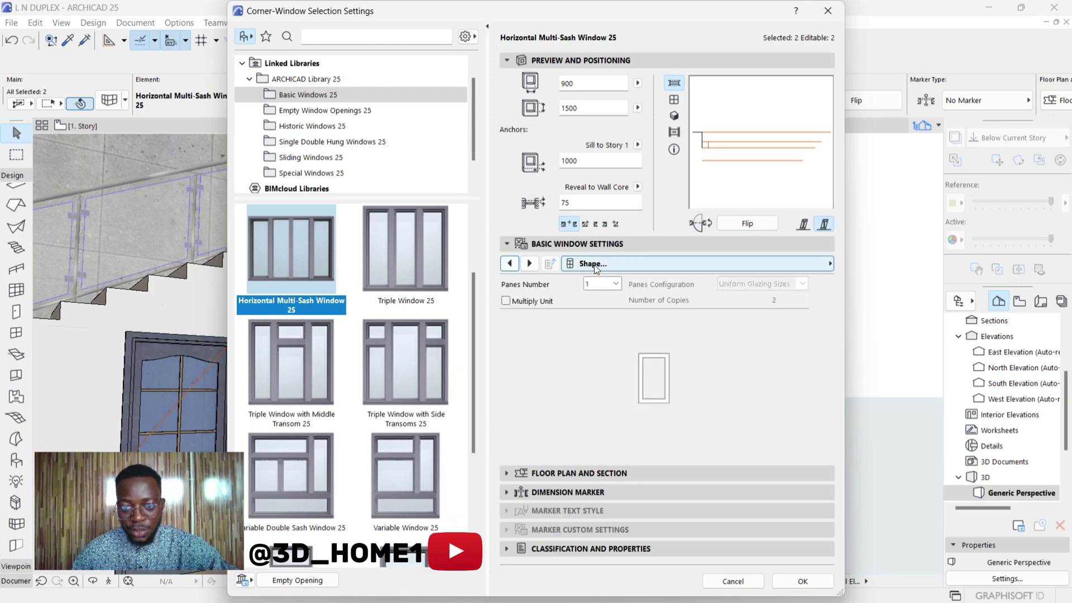
- Set the number of panes to 2 for both halves of the fixed glass corner window and deselect it
left_click(530, 265)
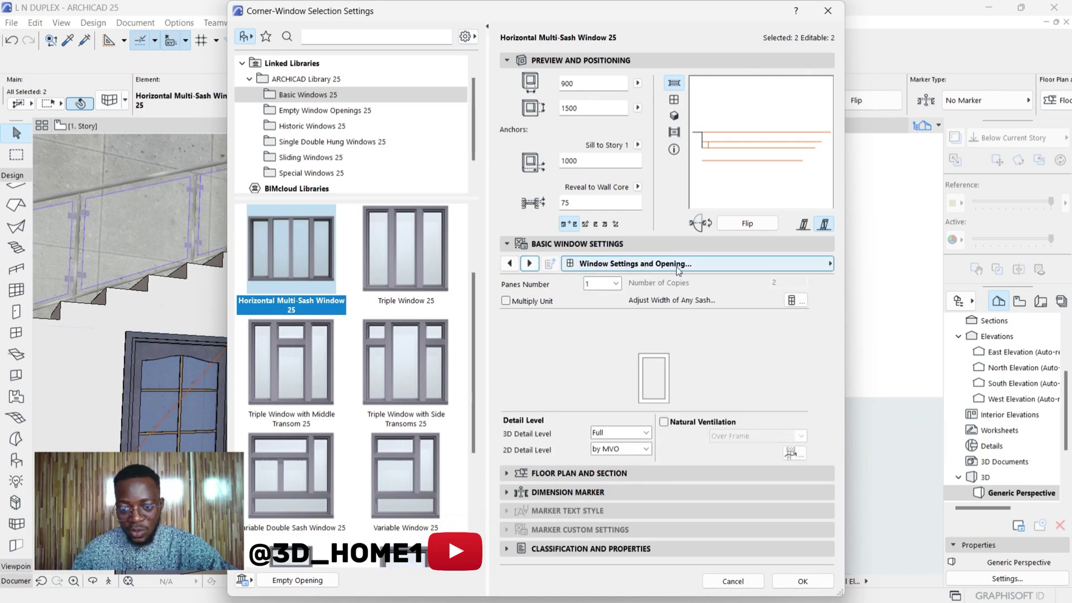
left_click(618, 285)
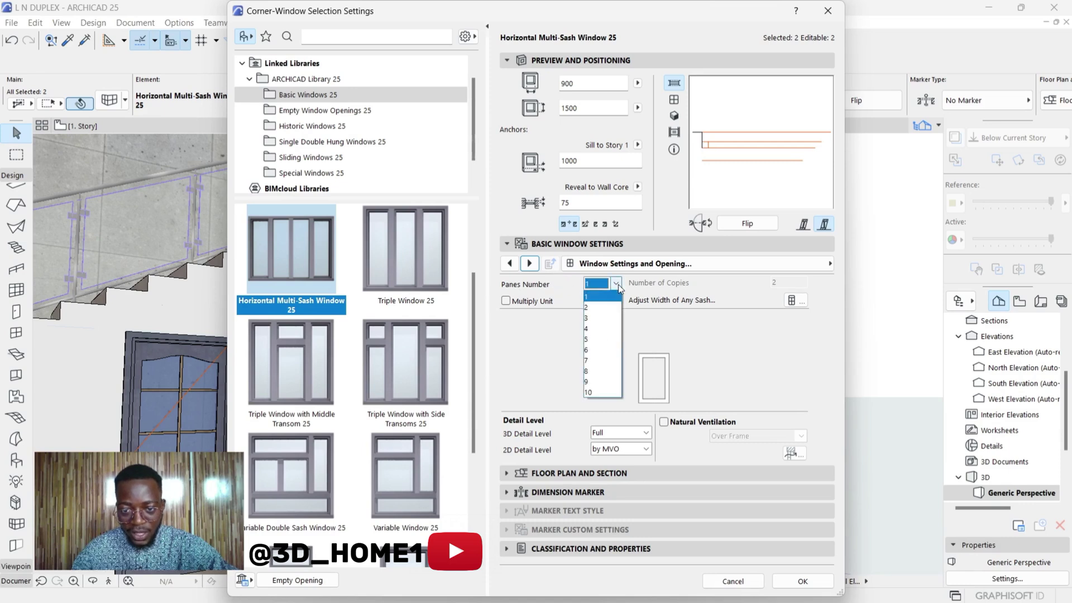
left_click(595, 307)
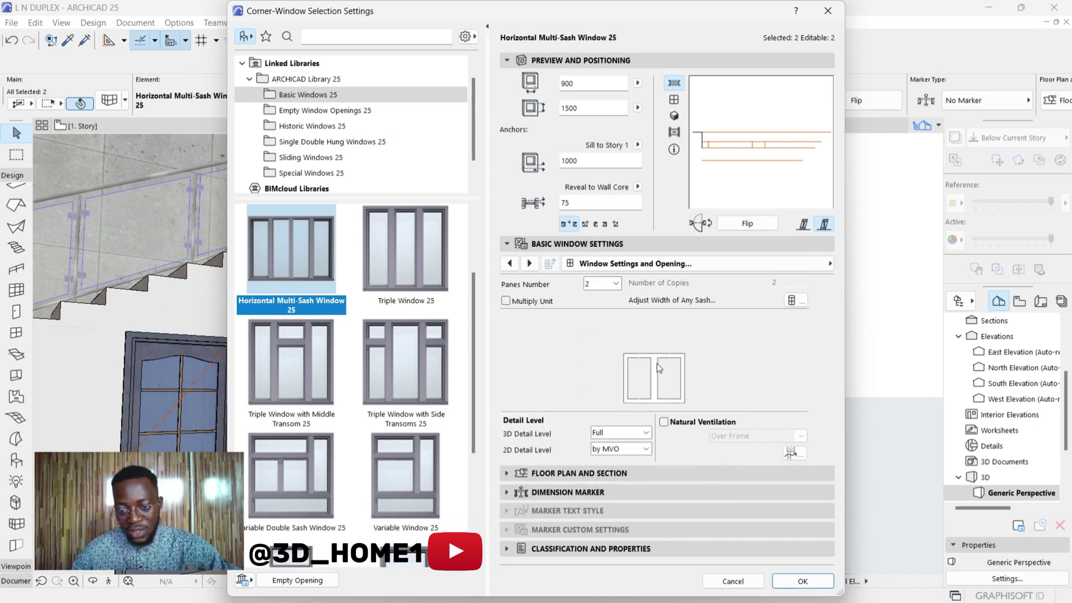
left_click(801, 580)
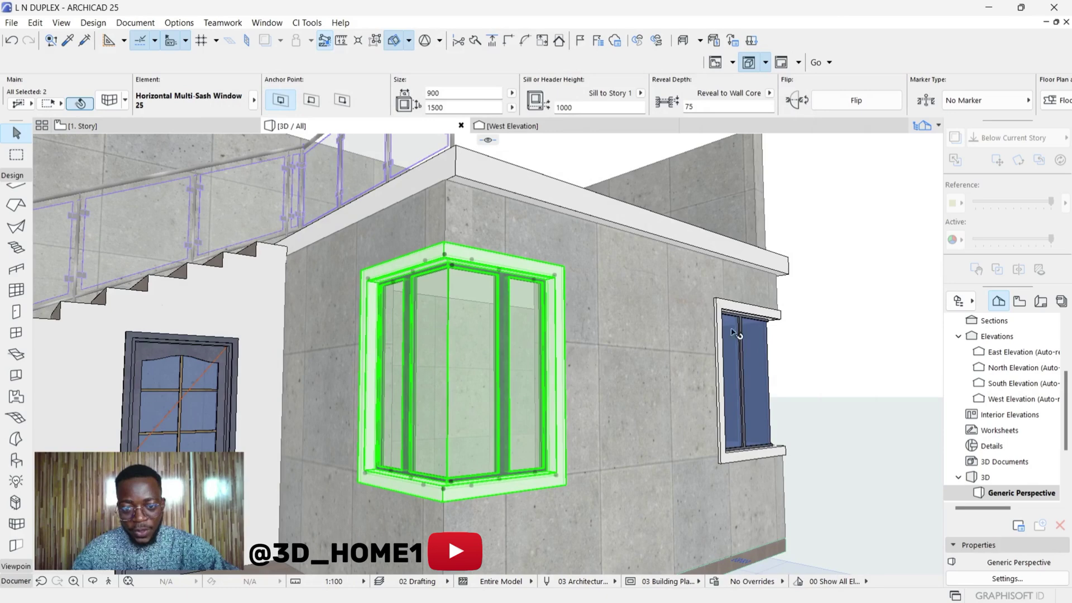
left_click(825, 264)
- Compare the mullion thickness of the two-pane corner window beside the stairs with that of the existing blue-glazed corner window
scroll(497, 363, "up", 2)
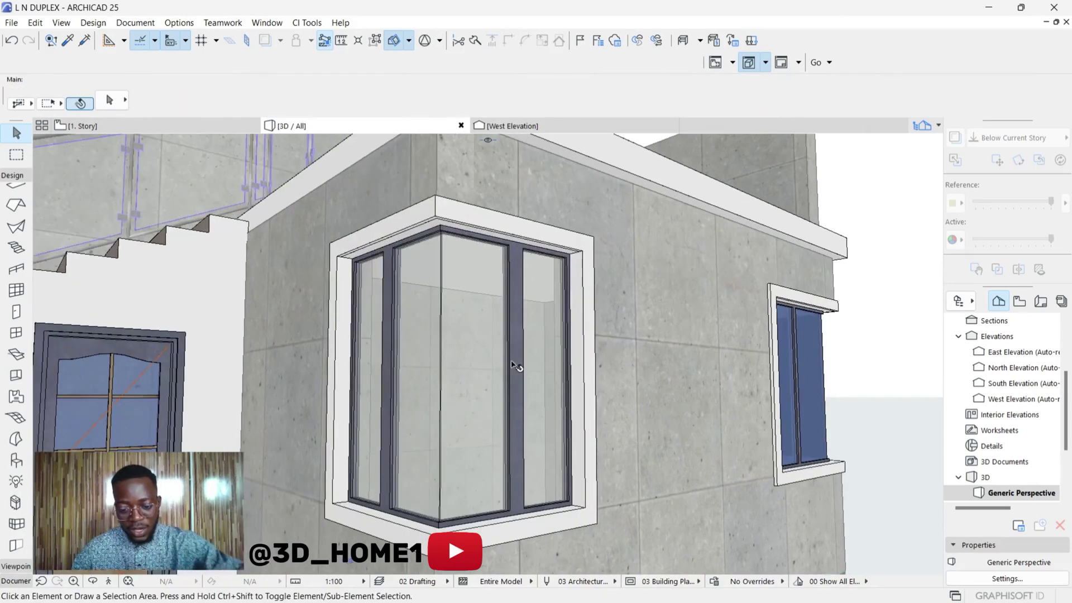
middle_click_drag(537, 366, 342, 360, "shift")
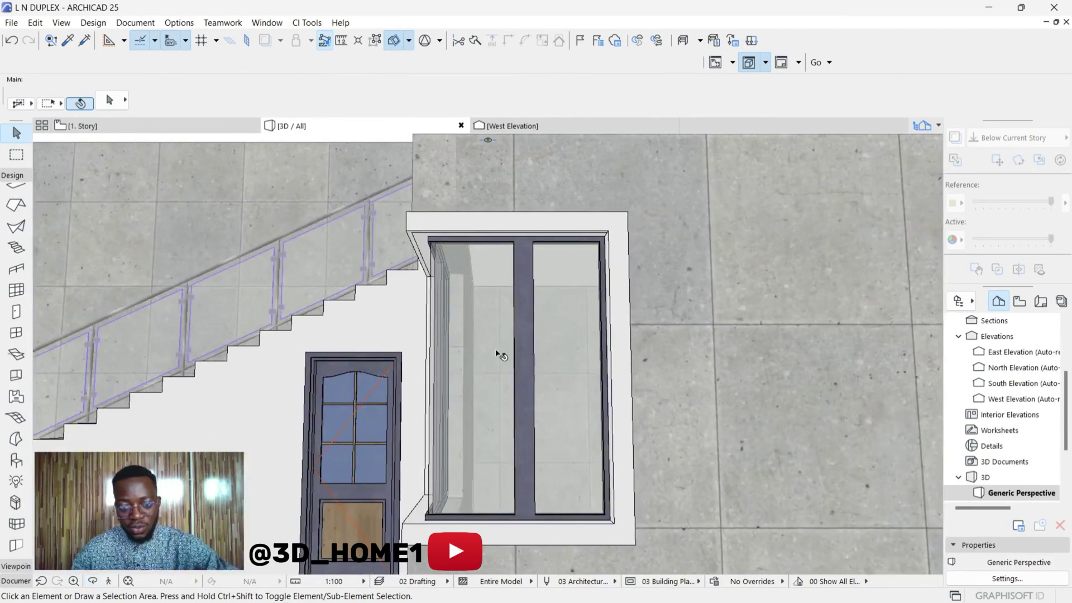
scroll(521, 359, "down", 5)
scroll(628, 393, "up", 6)
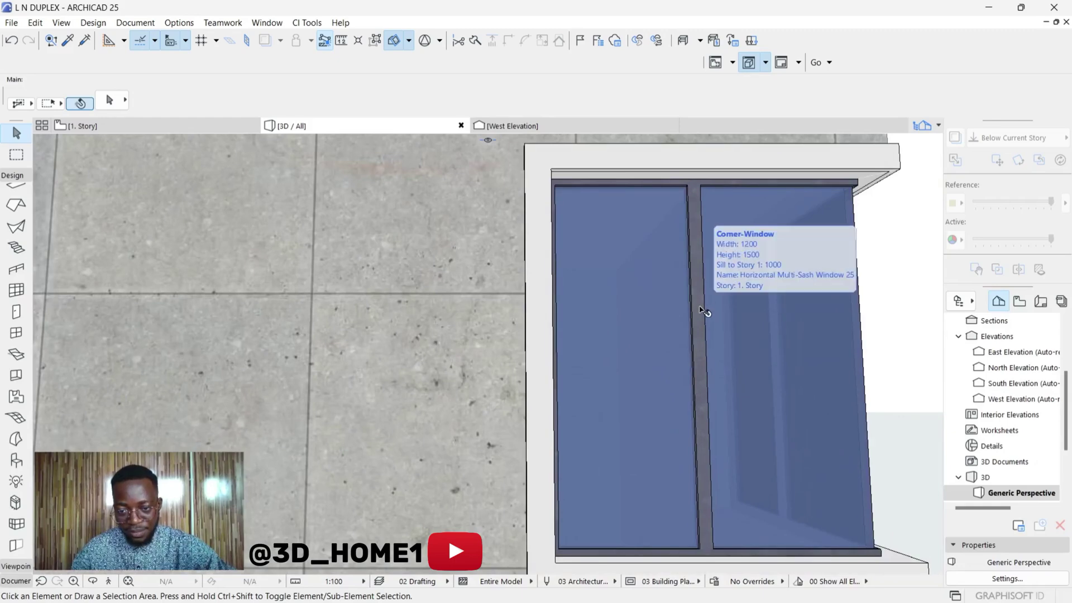
scroll(701, 290, "down", 2)
scroll(701, 287, "up", 2)
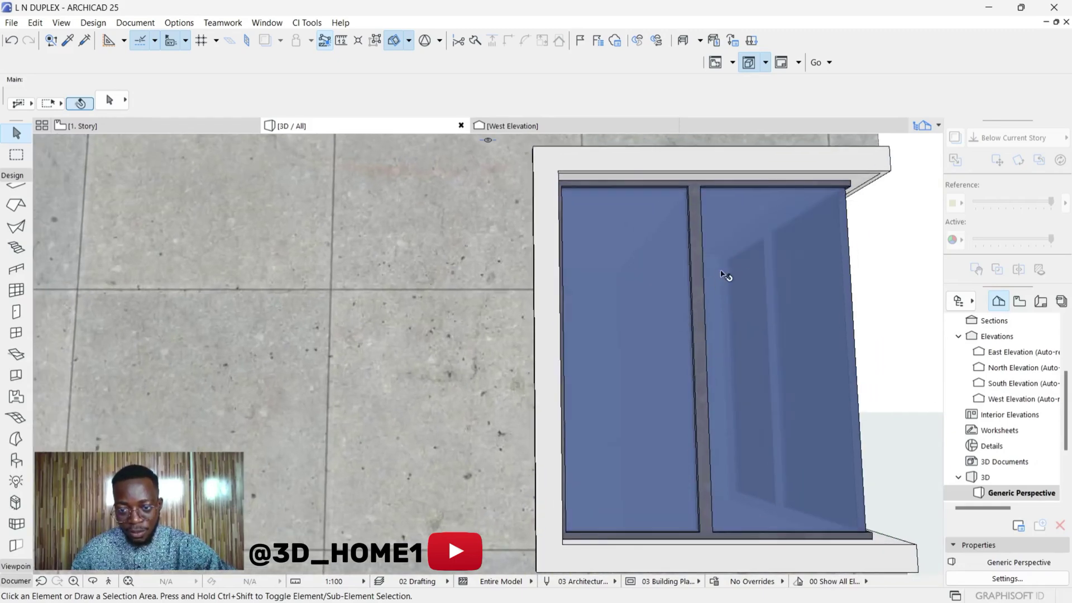
scroll(692, 288, "up", 4)
scroll(693, 288, "down", 4)
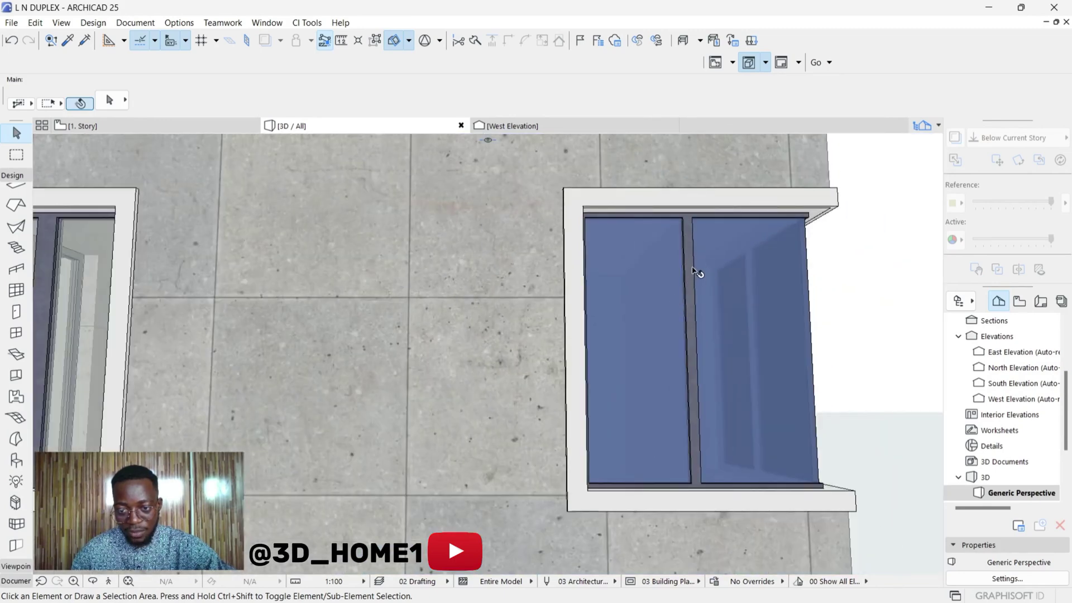
scroll(696, 286, "down", 1)
scroll(690, 285, "up", 2)
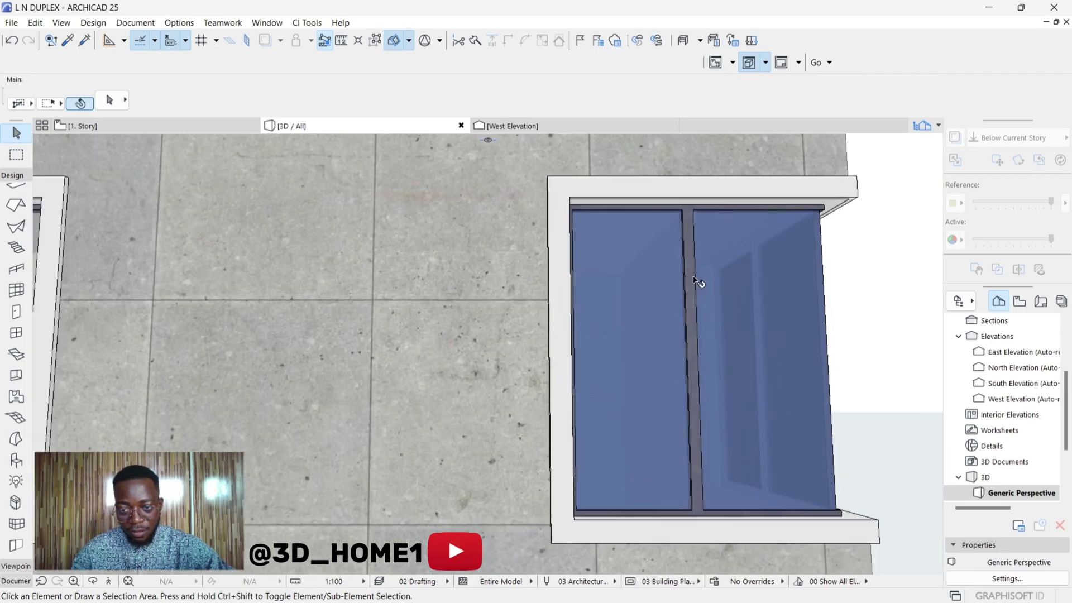
scroll(699, 283, "down", 3)
scroll(120, 322, "up", 1)
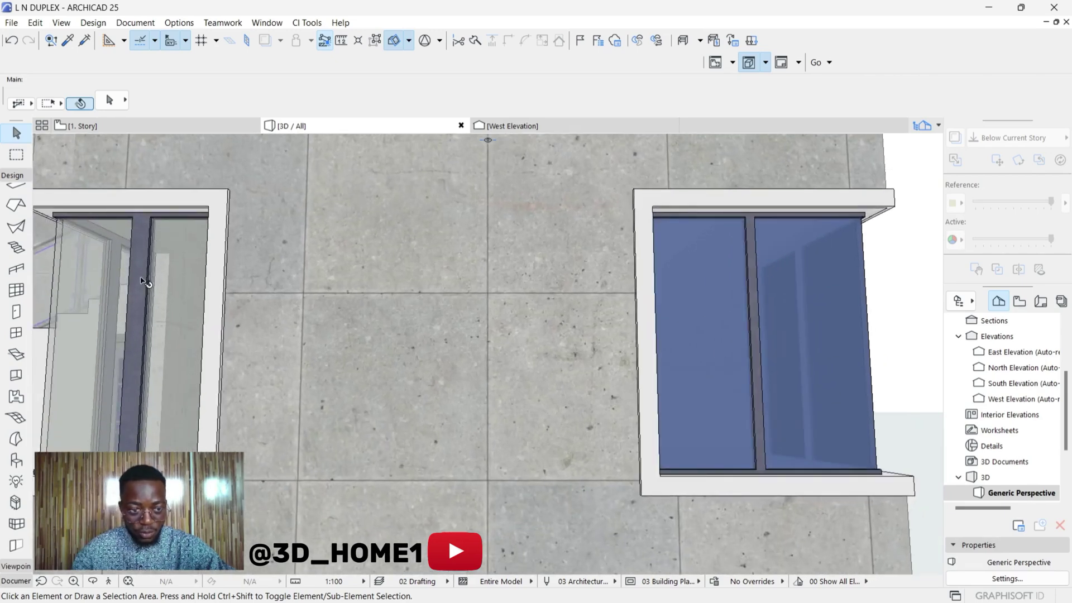
scroll(138, 303, "down", 1)
scroll(819, 322, "down", 3)
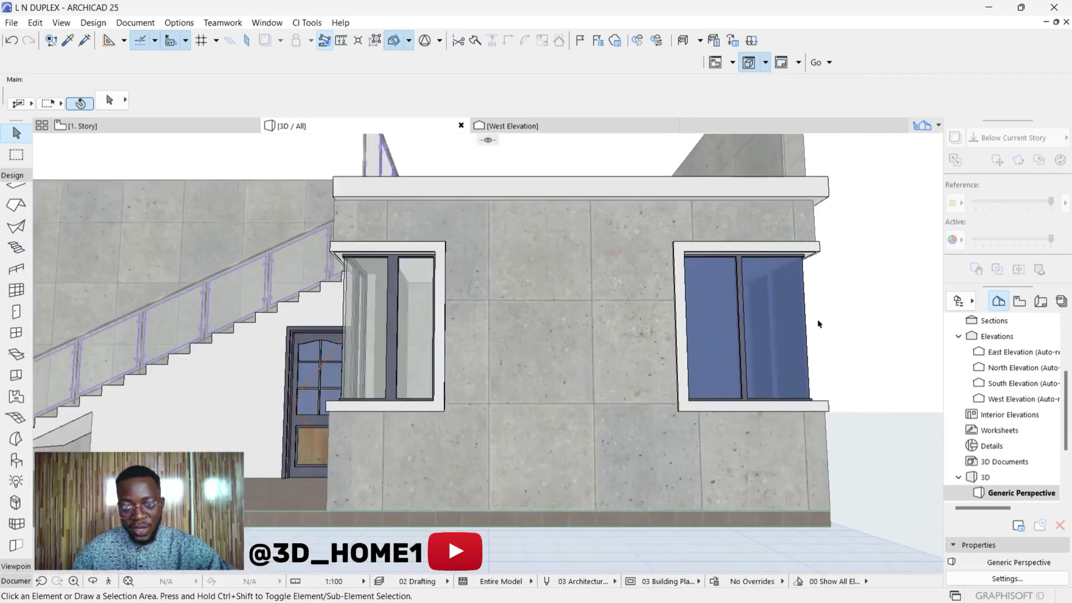
scroll(417, 333, "up", 2)
scroll(530, 352, "down", 2)
middle_click_drag(529, 352, 564, 371, "shift")
left_click_drag(564, 370, 472, 342)
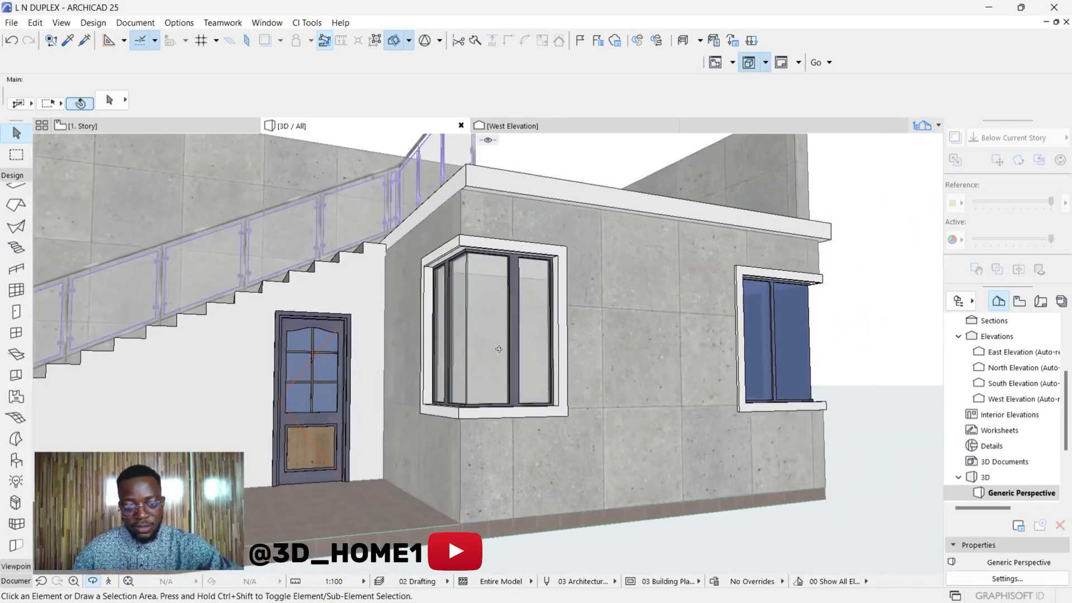
- Set the mullion width of both halves of the corner window beside the stairs to 40 in its frame widths
left_click(462, 332)
left_click(491, 322, "shift")
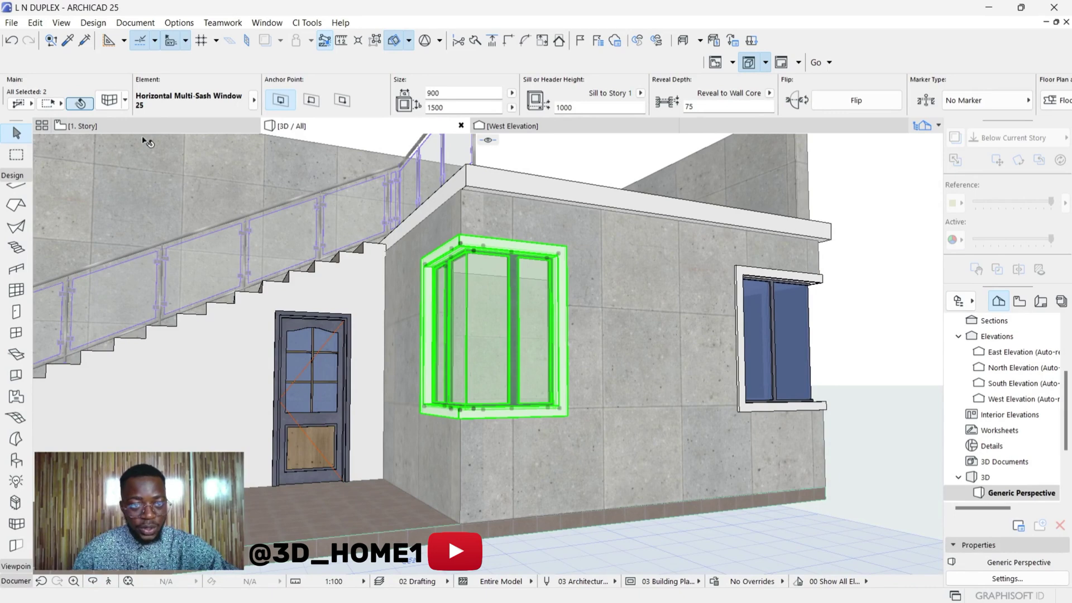
left_click(111, 99)
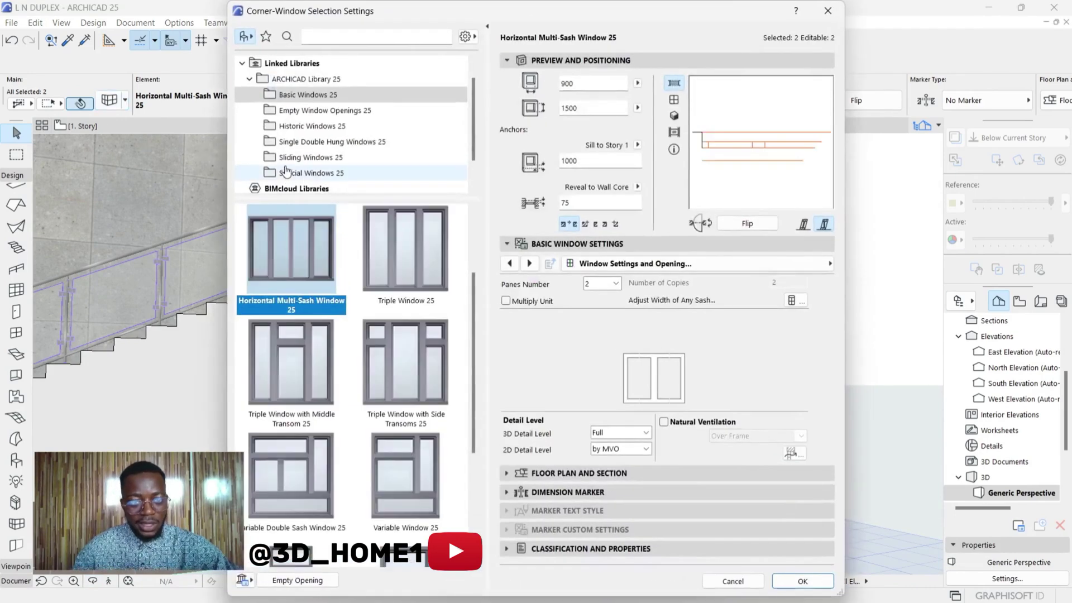
left_click(530, 263)
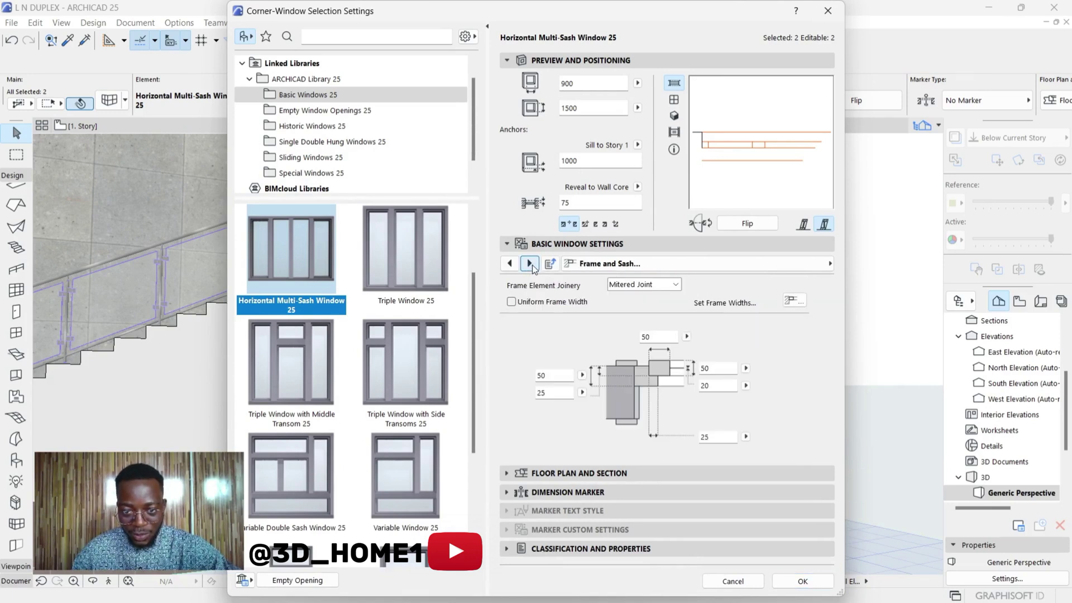
left_click(530, 264)
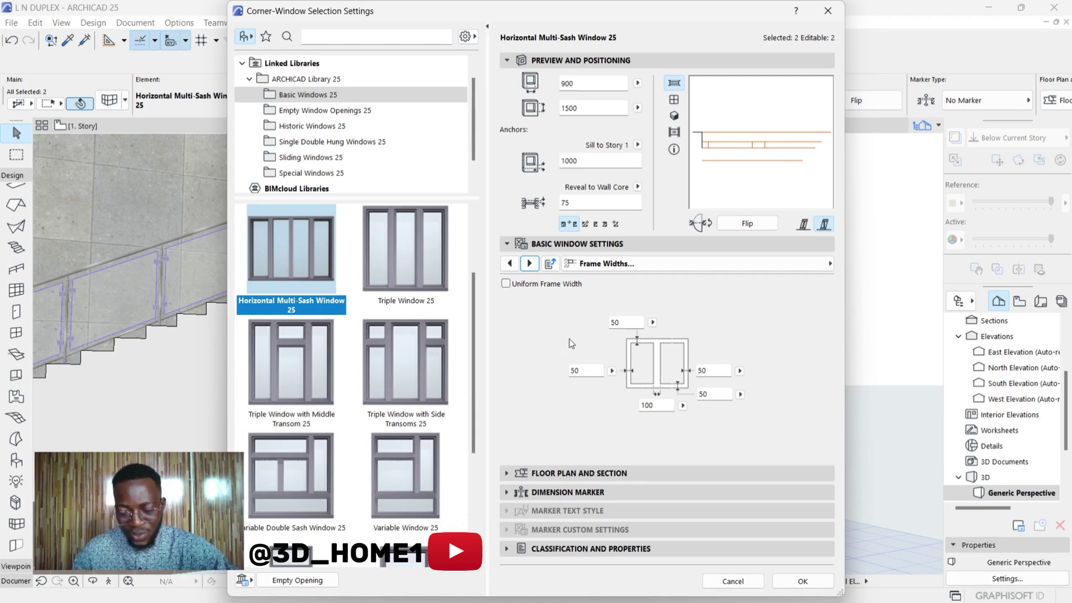
double_click(654, 406)
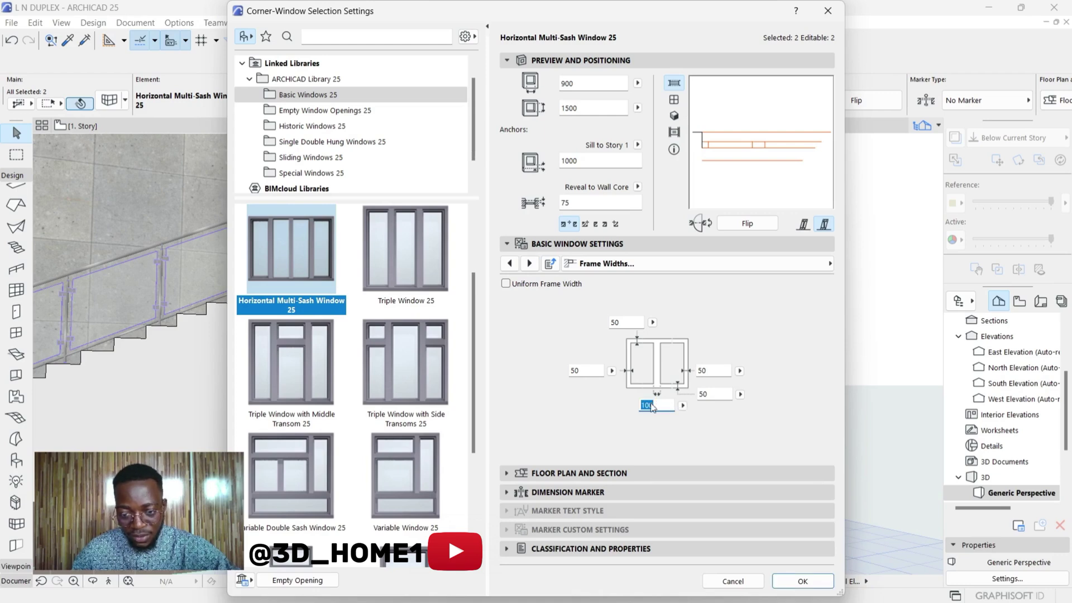
type("4")
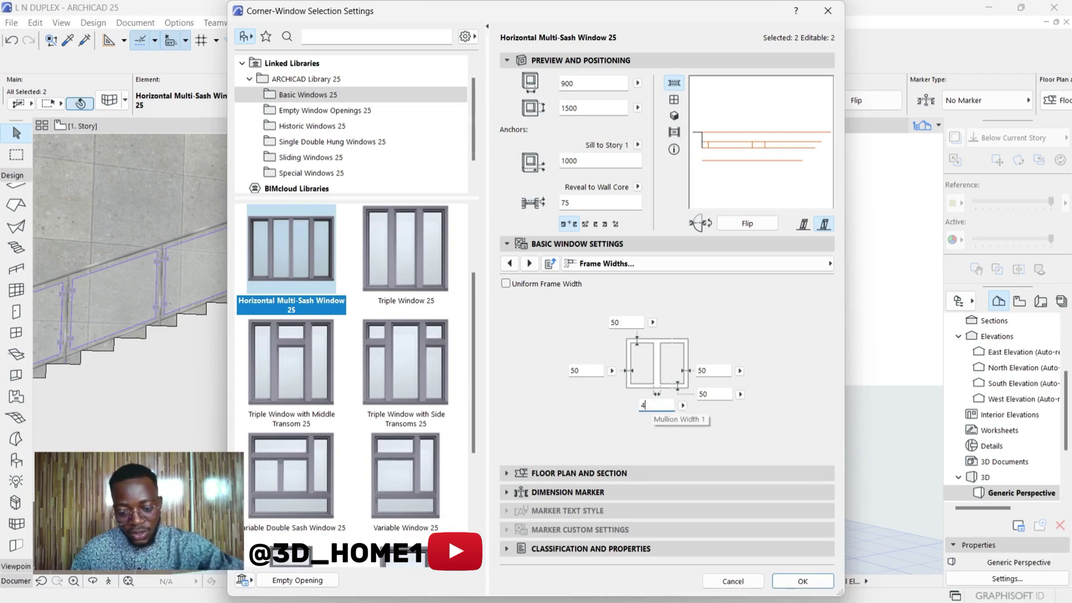
type("0")
key("Return")
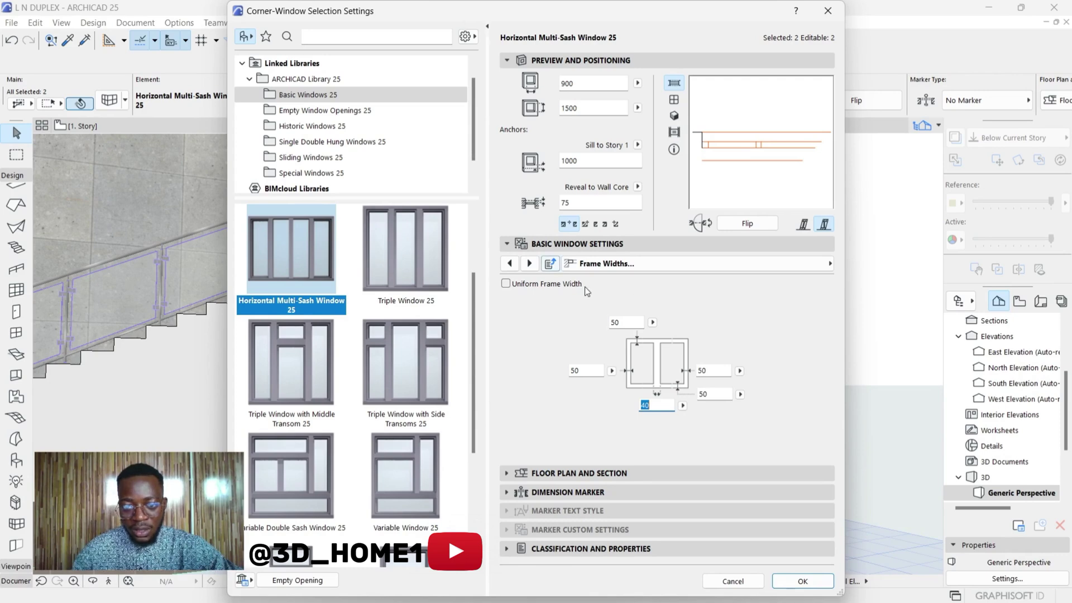
left_click(802, 581)
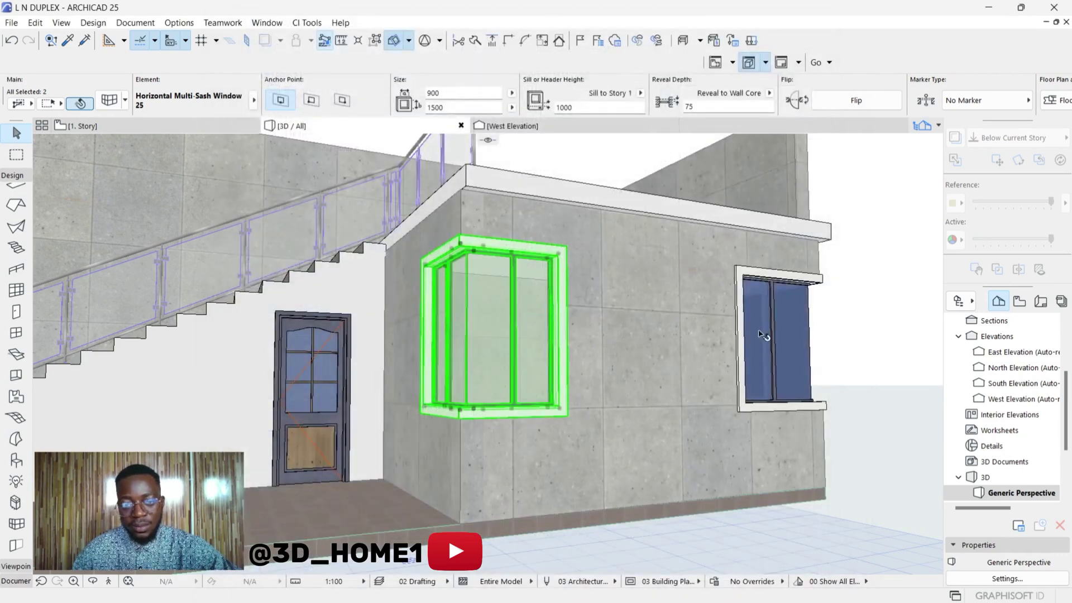
left_click(897, 288)
- Set the glass surface of both halves of the corner window beside the stairs to Glass - Blue and deselect the window
scroll(514, 319, "up", 2)
middle_click_drag(514, 319, 495, 338, "shift")
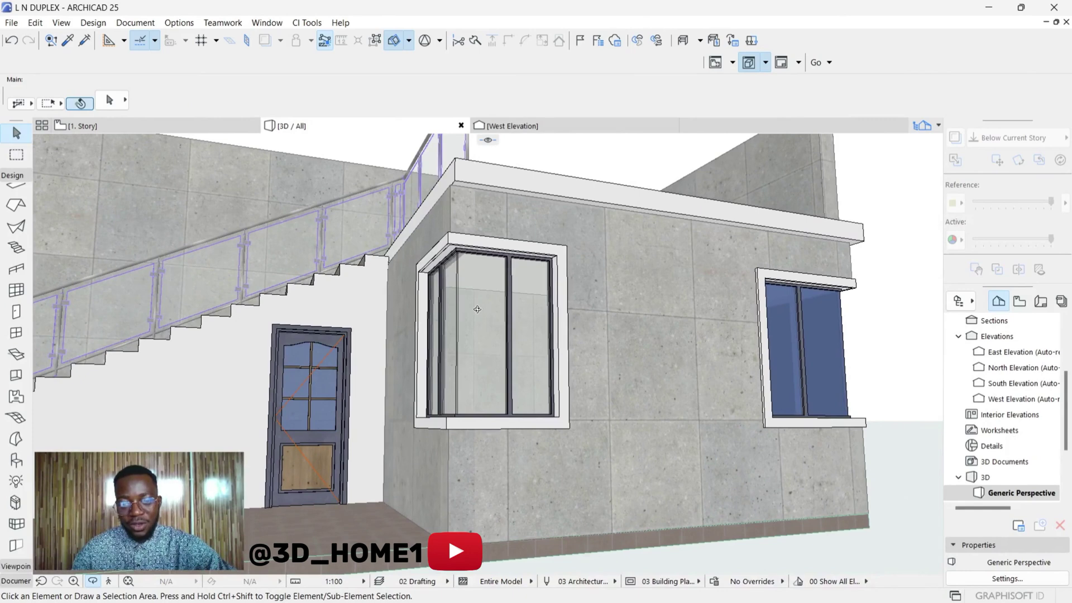
left_click(484, 324)
left_click(446, 335, "shift")
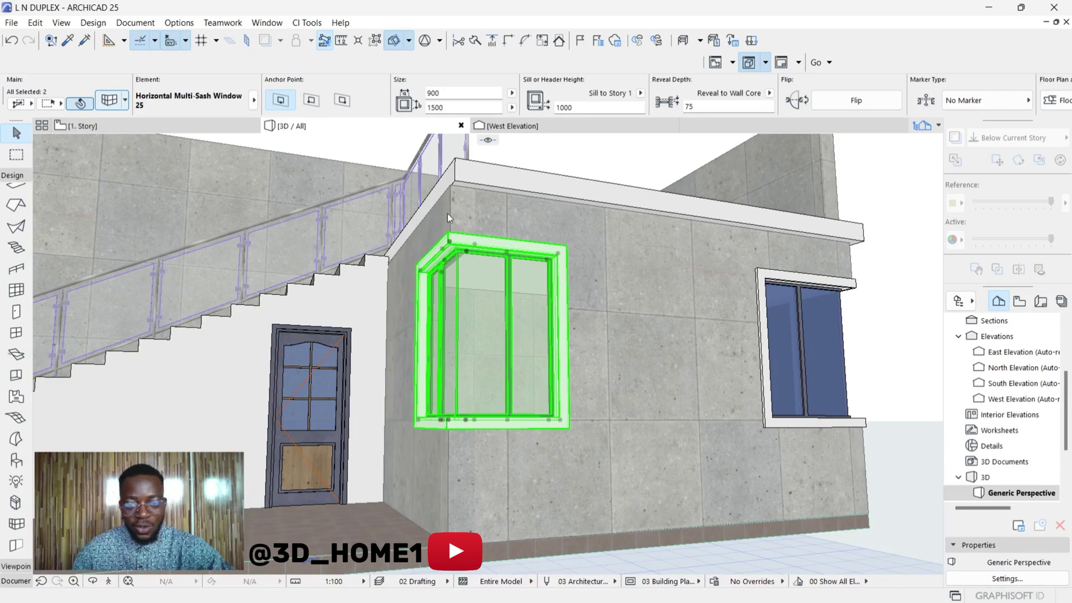
key("ctrl+t")
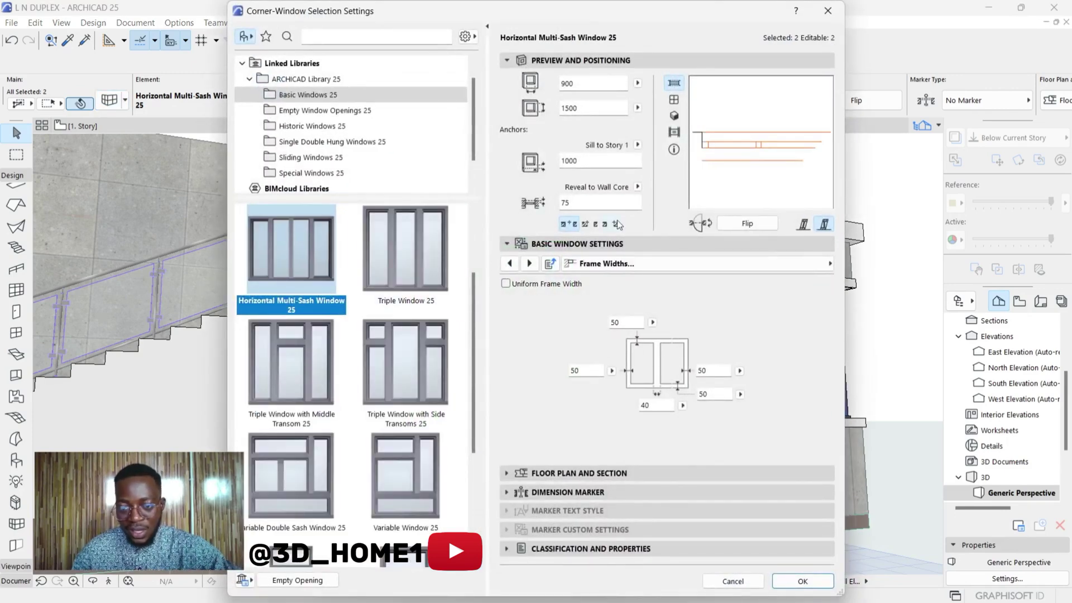
left_click(831, 265)
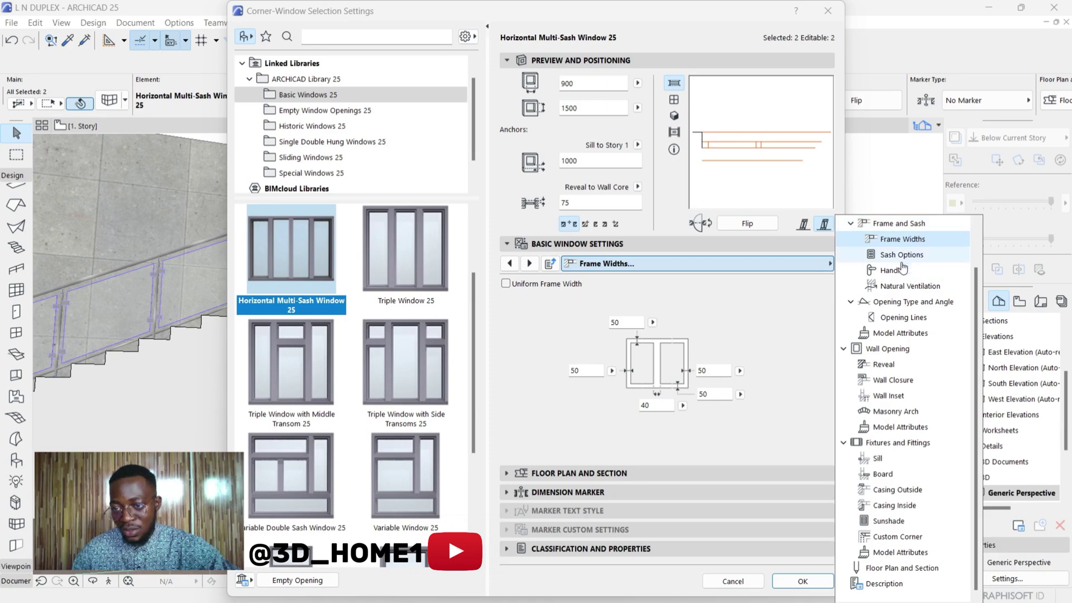
left_click(897, 334)
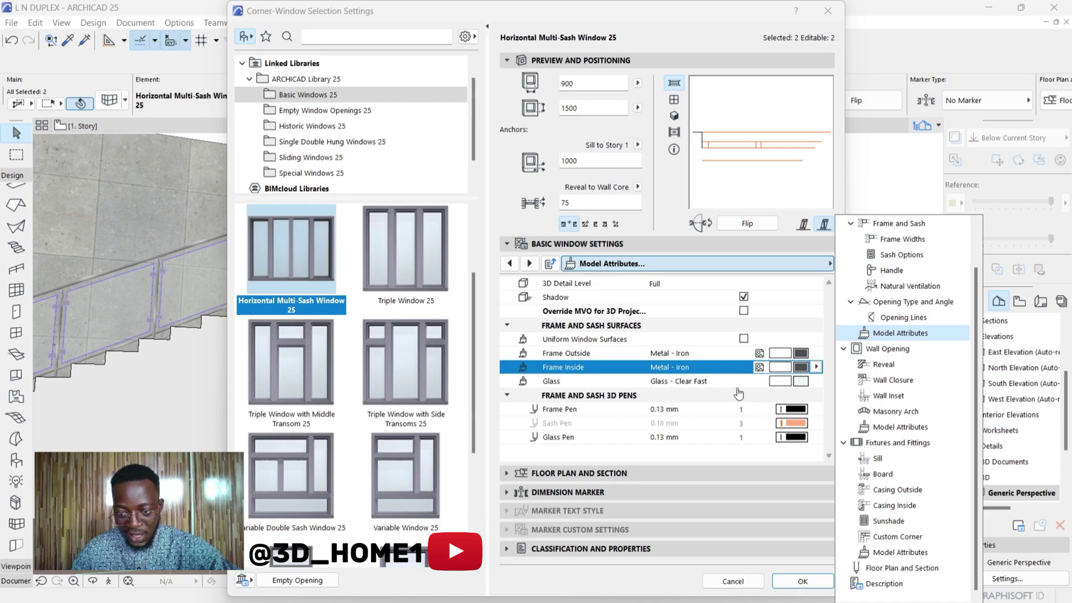
left_click(798, 382)
left_click(799, 381)
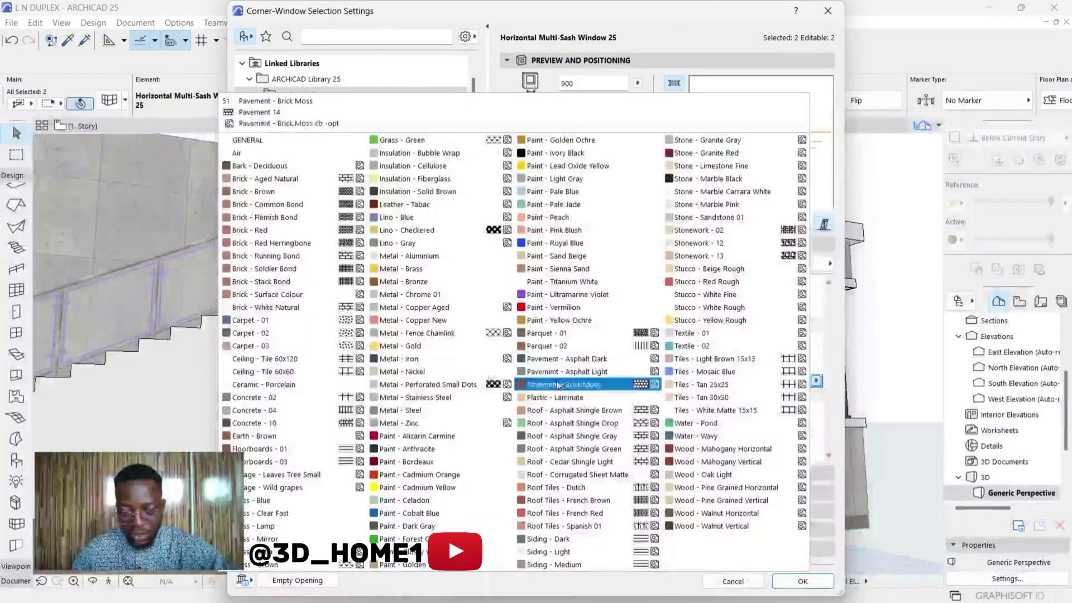
left_click(268, 501)
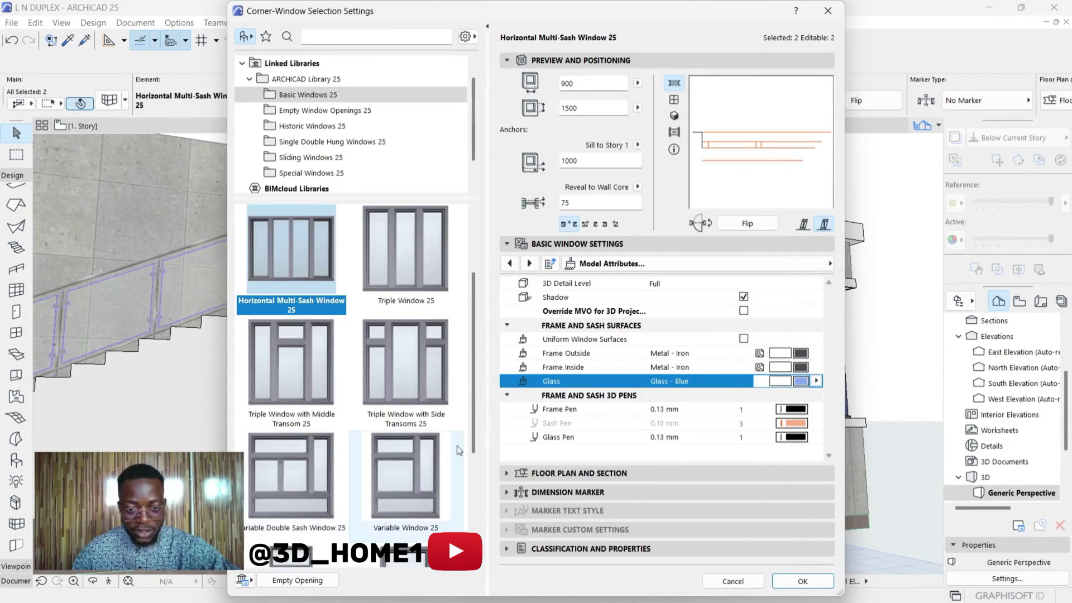
left_click(802, 581)
left_click(875, 284)
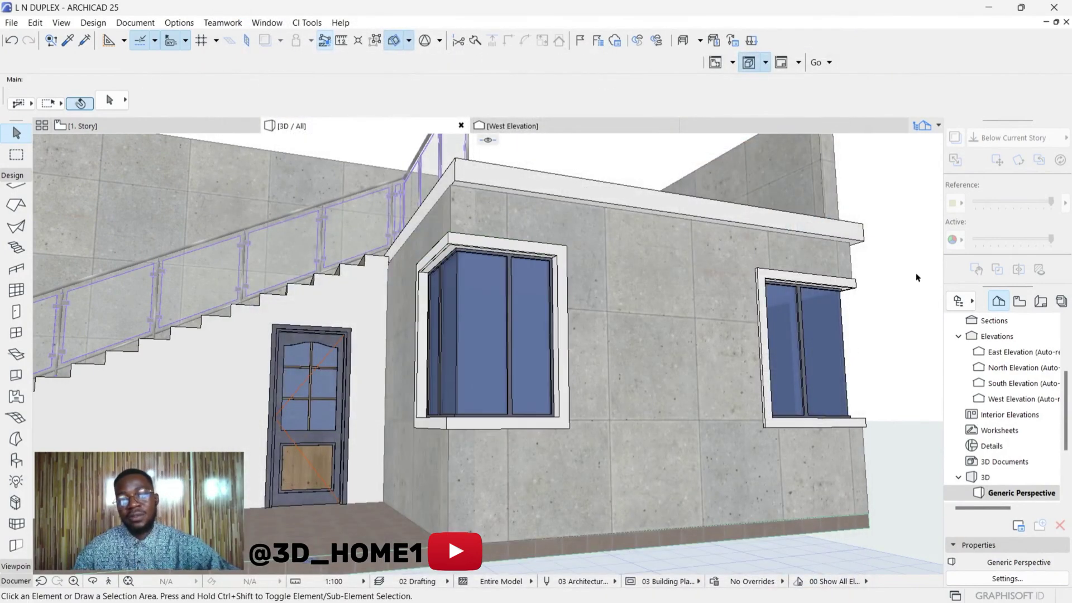
- Set the width of the corner window half on the wall shared with the existing corner window to 1500
middle_click_drag(637, 319, 679, 321, "shift")
scroll(343, 325, "down", 3)
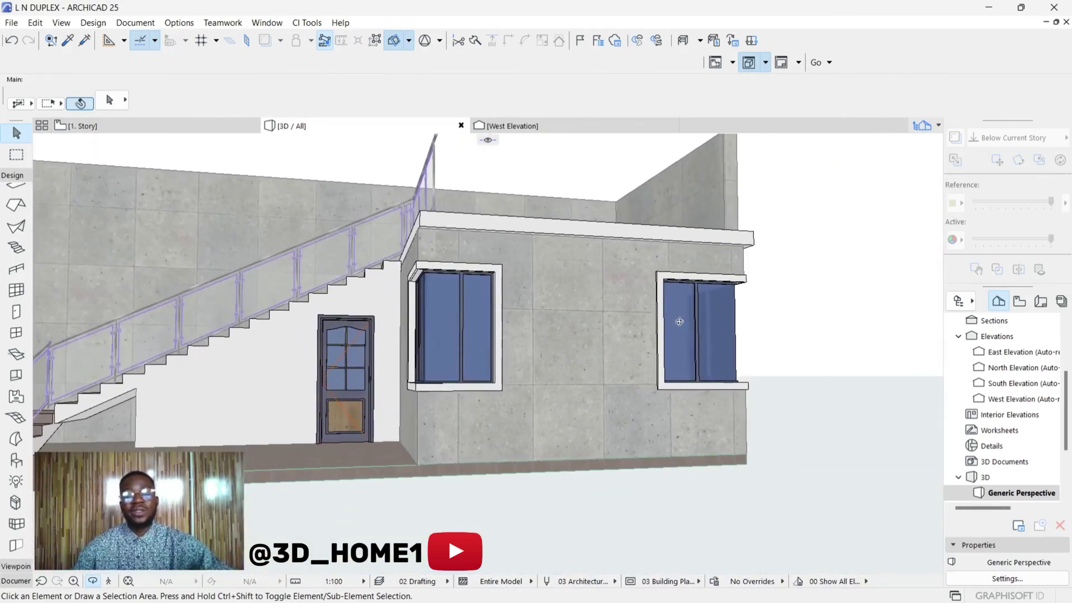
scroll(468, 312, "up", 3)
middle_click_drag(428, 307, 544, 352, "shift")
middle_click_drag(429, 305, 462, 376, "shift")
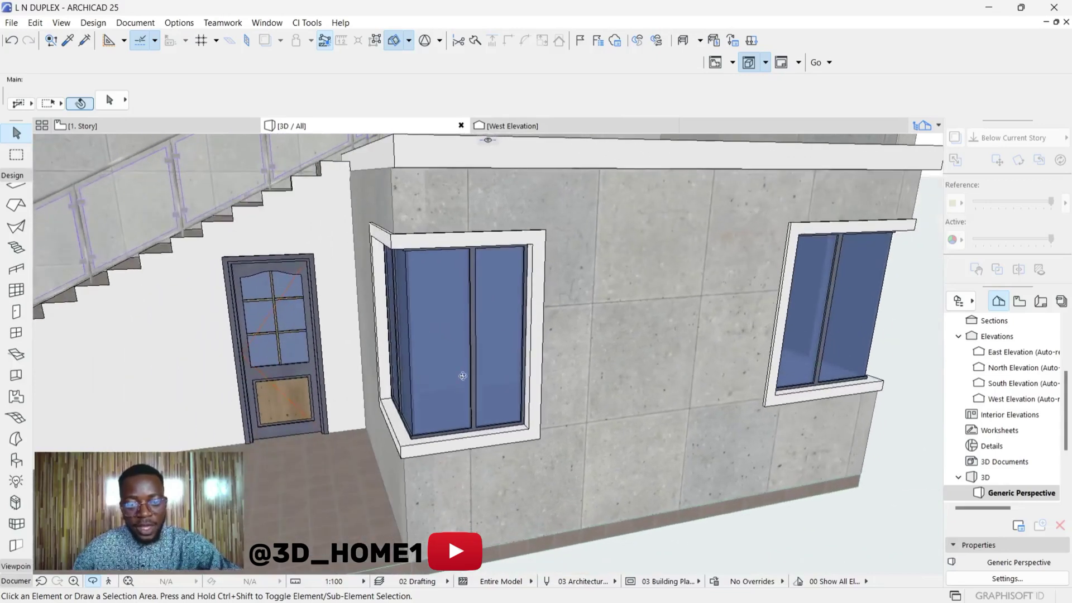
middle_click_drag(514, 392, 495, 356, "shift")
left_click(511, 379)
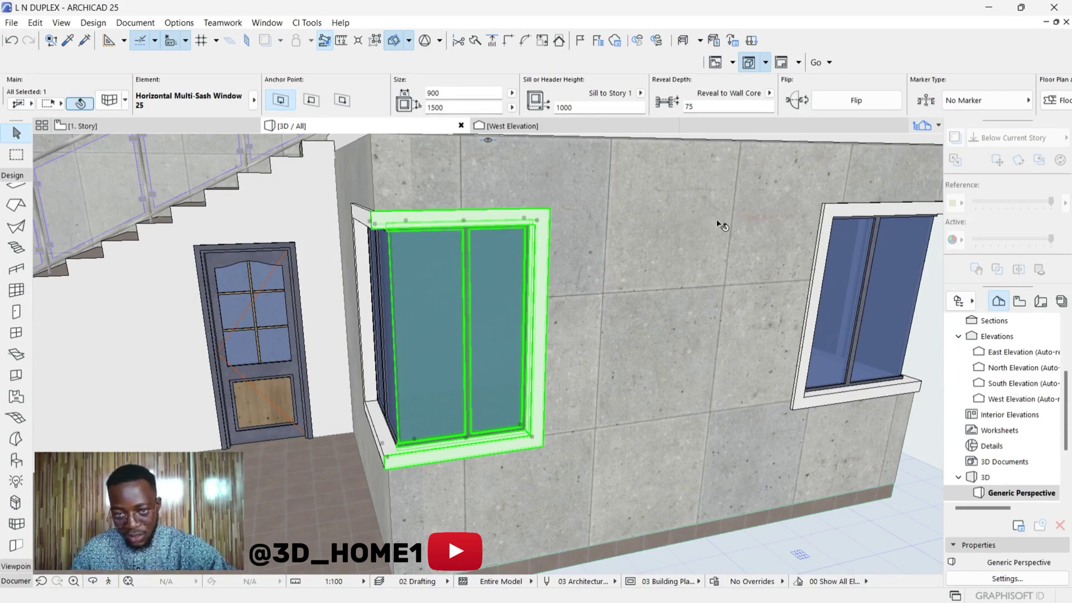
left_click(445, 93)
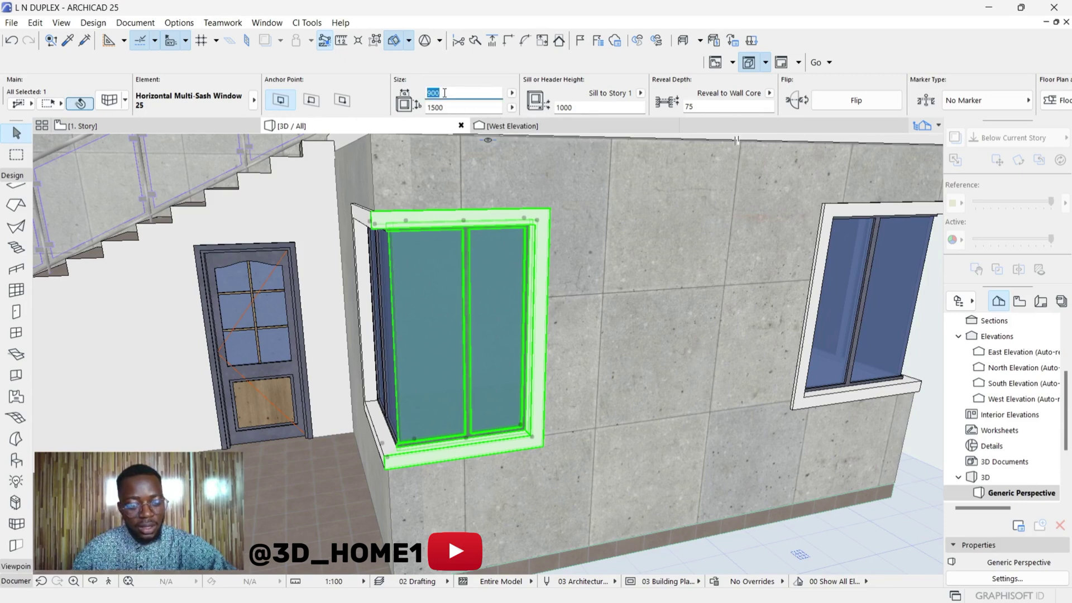
type("15")
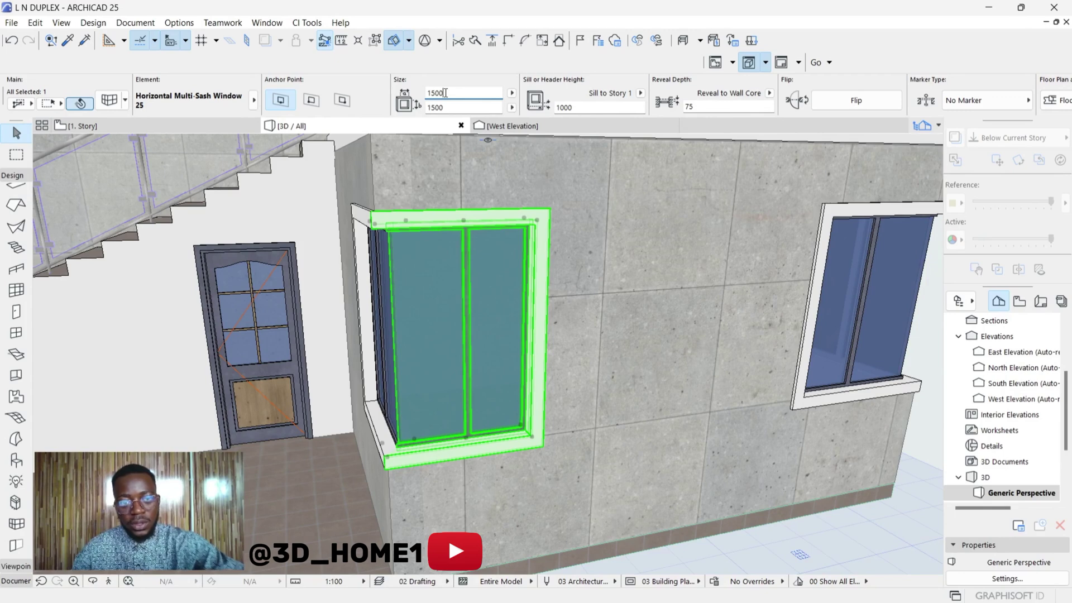
key("Return")
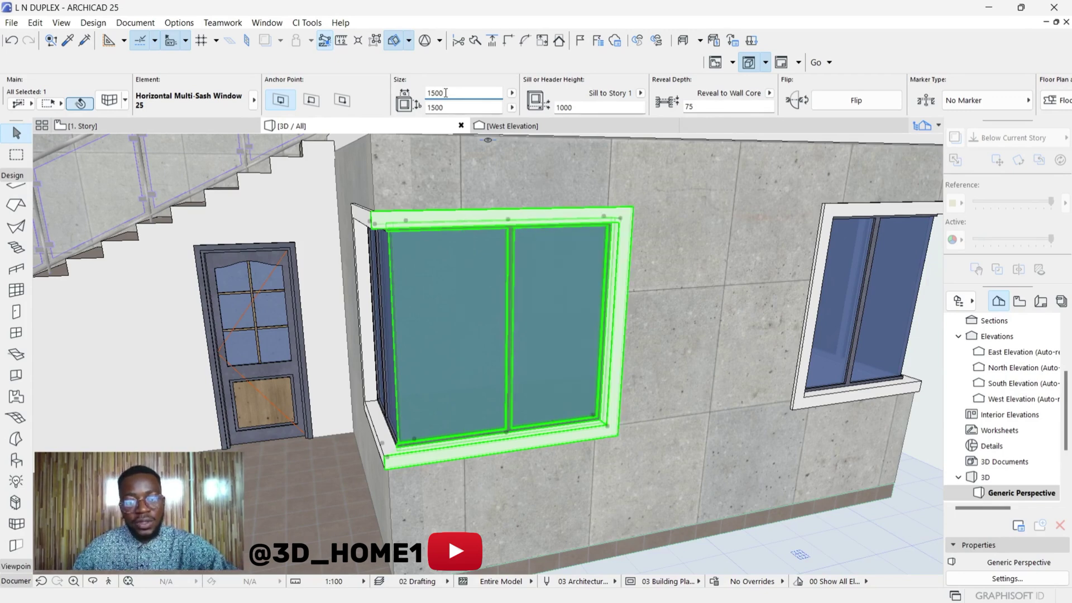
- Try a width of 2000 for the selected window half, and re-enter 1500 for its width and height
mouse_move(664, 274)
middle_mouse_down("shift")
mouse_move(686, 251)
mouse_move(677, 257)
middle_mouse_up("shift")
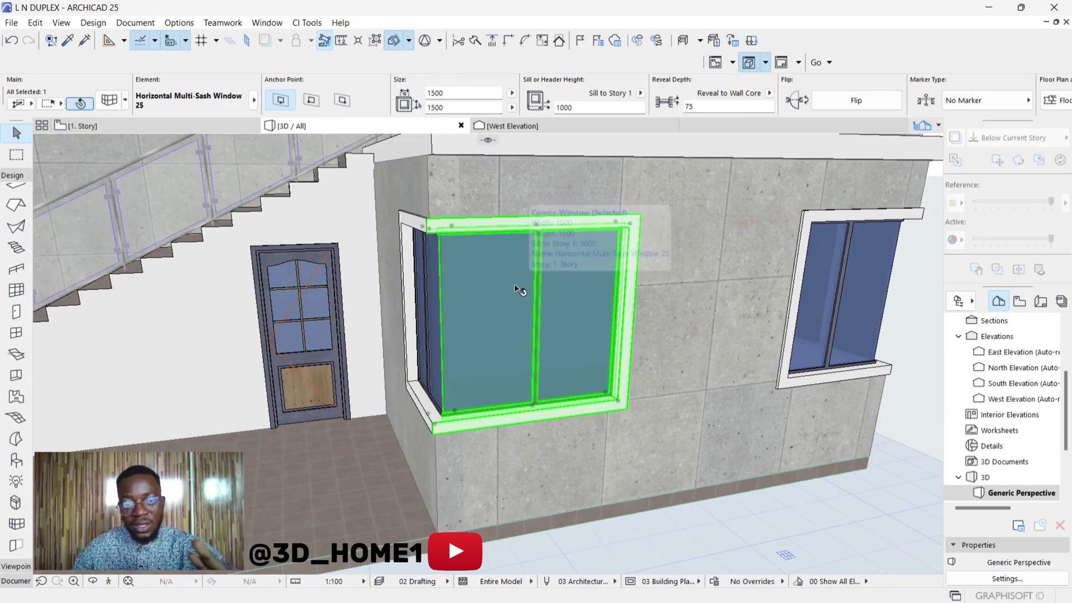
left_click(460, 94)
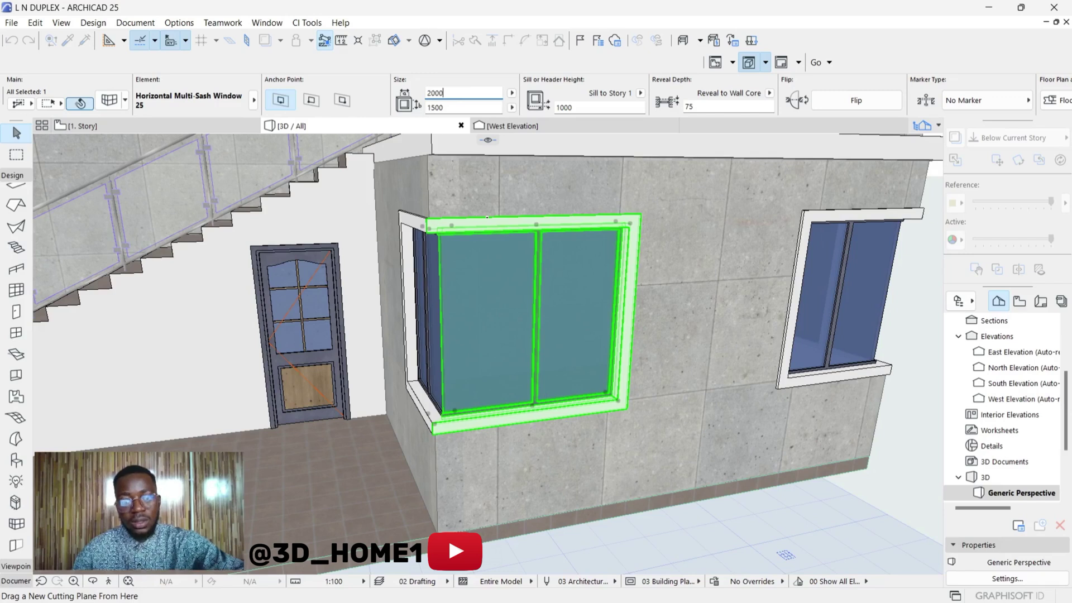
type("1500")
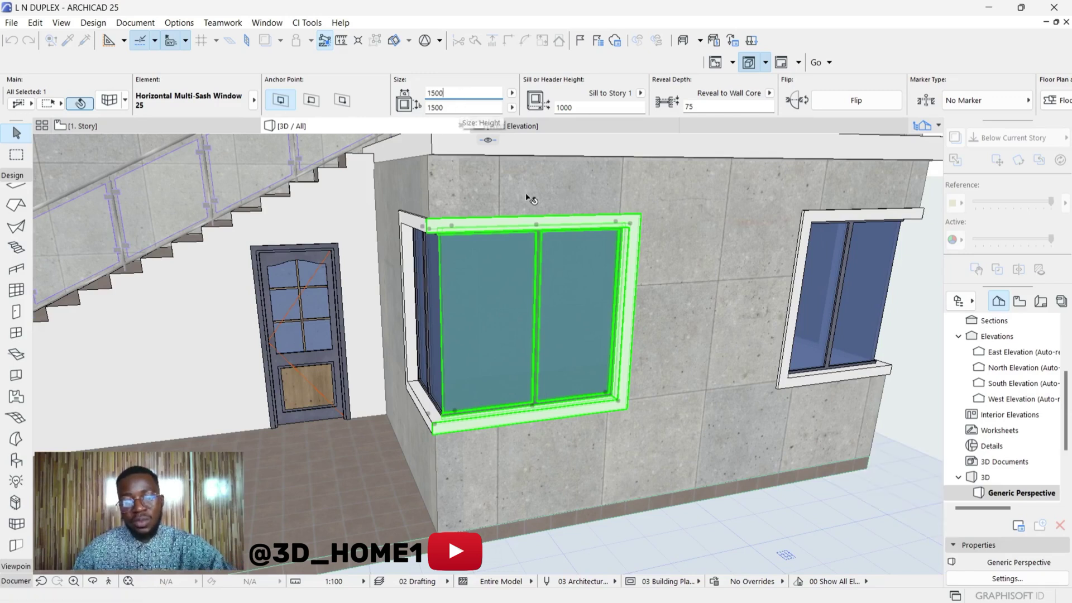
double_click(448, 92)
type("2")
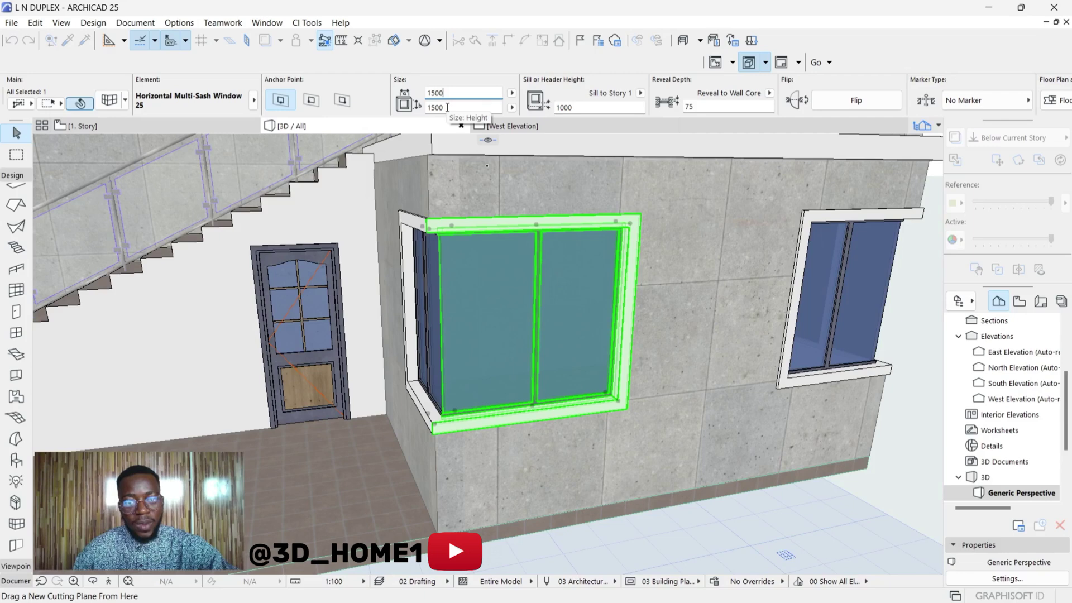
key("Return")
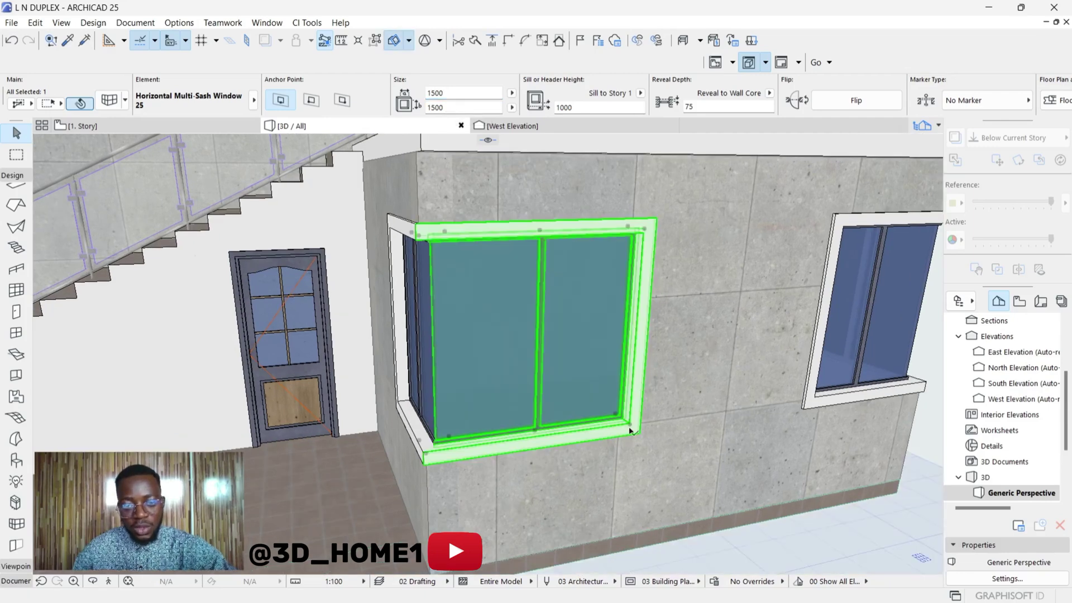
left_click(451, 105)
double_click(451, 106)
type("150")
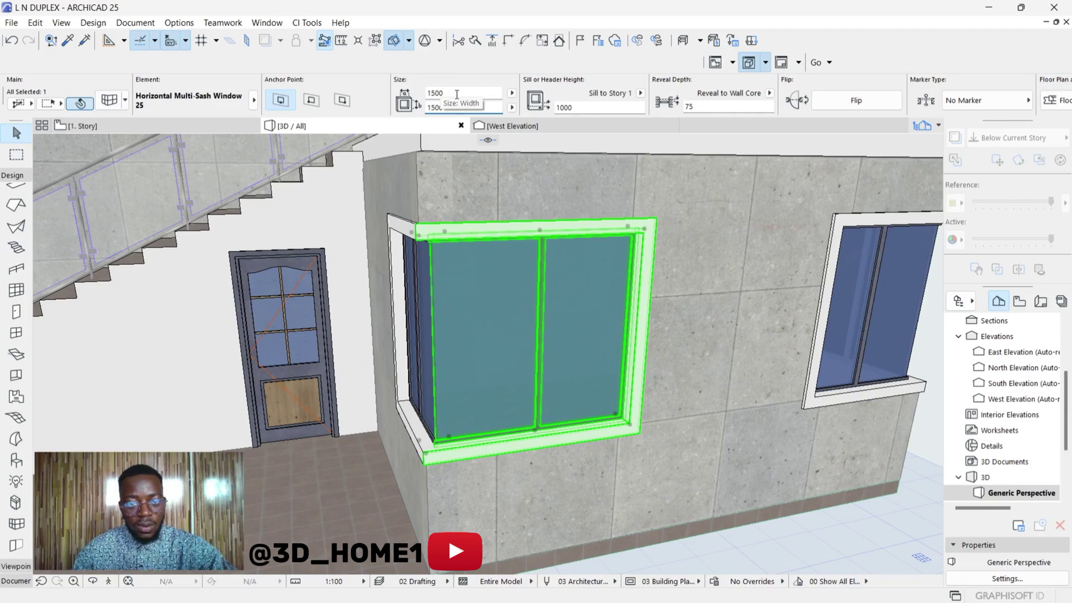
left_click(456, 95)
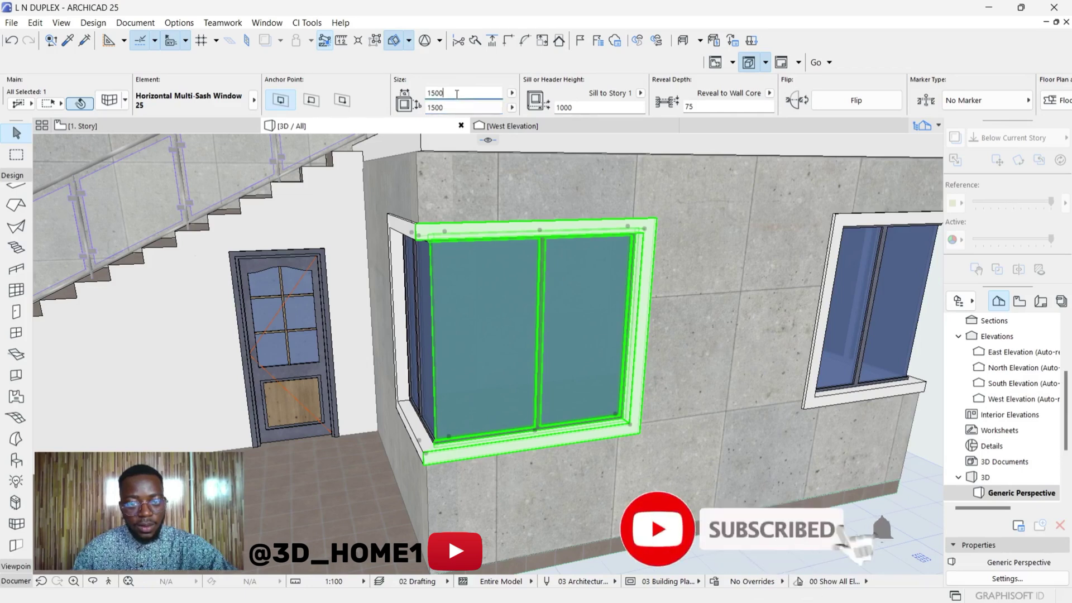
- Set the width of the corner window half on the door-side wall to 1500
mouse_move(501, 254)
middle_mouse_down("shift")
mouse_move(454, 282)
mouse_move(651, 243)
mouse_move(491, 269)
middle_mouse_up("shift")
left_click(426, 321)
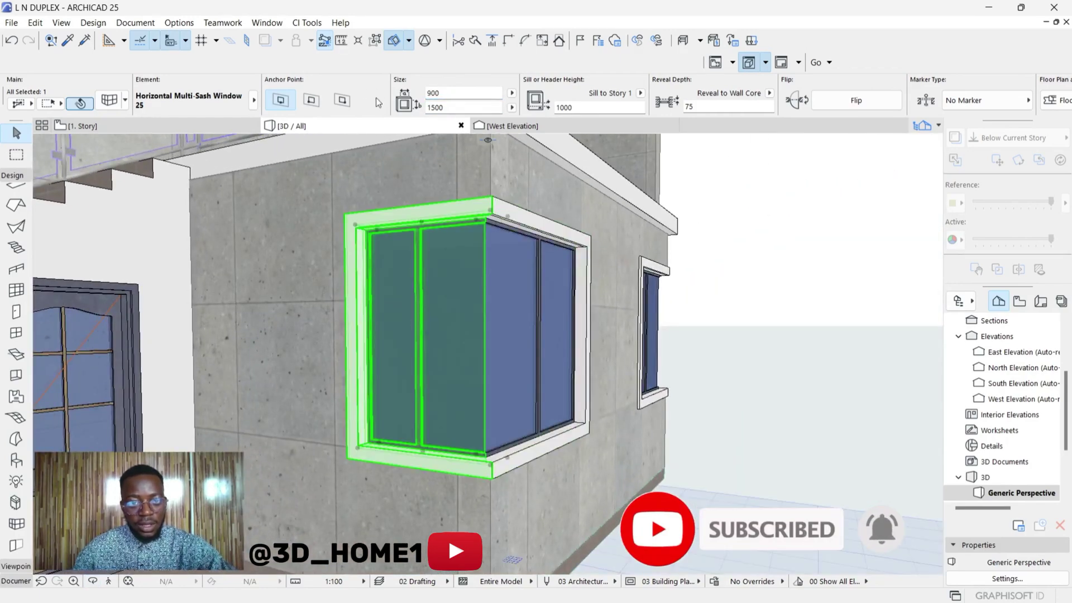
left_click(439, 92)
type("15")
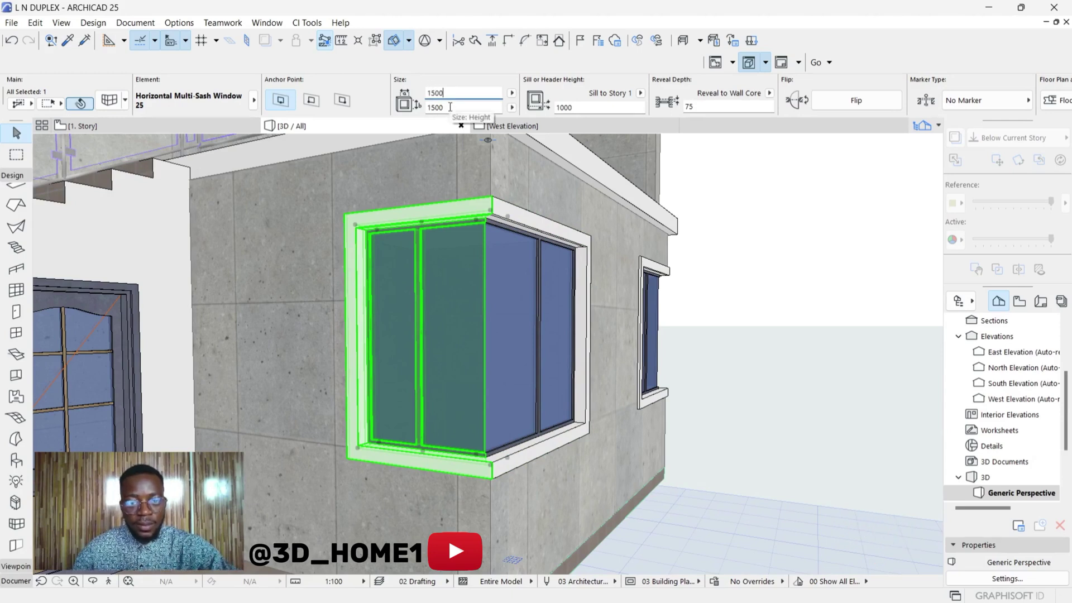
key("Return")
- Set the width of the corner window half on the wall shared with the existing corner window to 2000
left_click(529, 295)
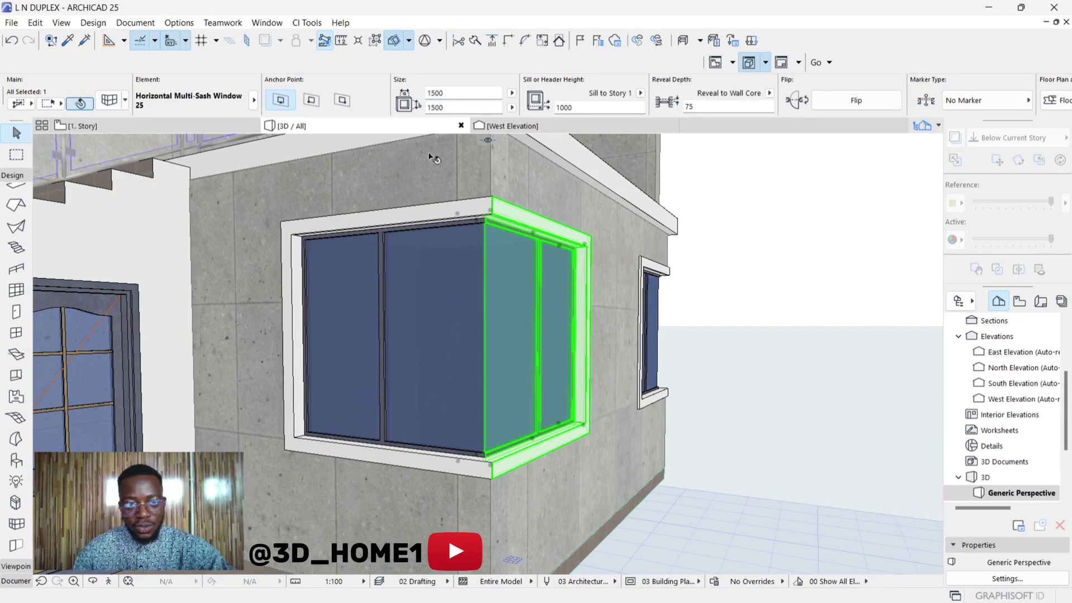
left_click(448, 94)
type("2000")
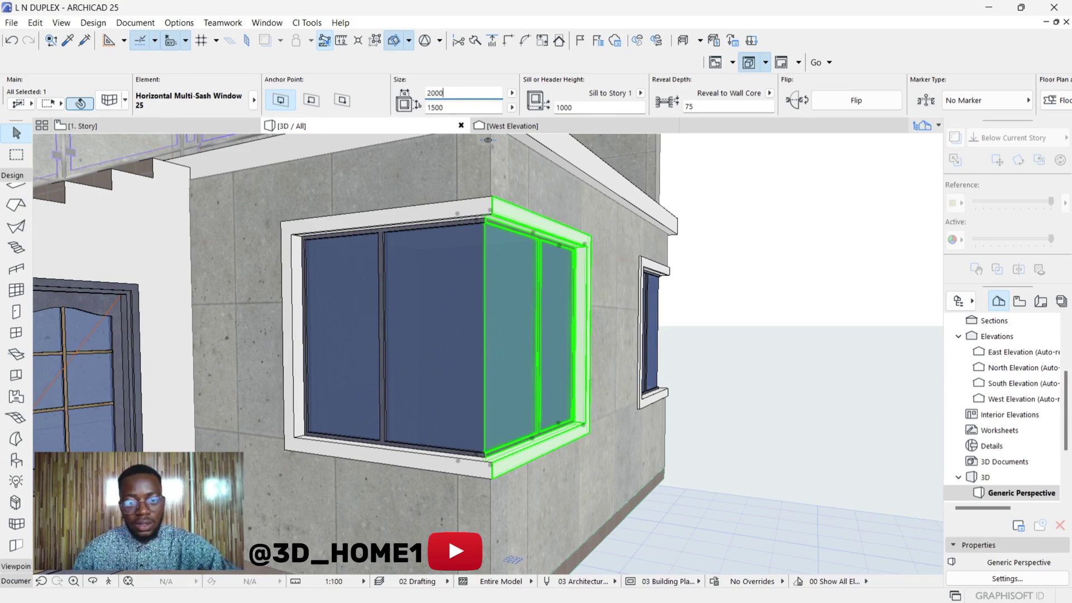
key("Return")
- Set the width of the half on the wall shared with the existing corner window to 1200 and deselect it
middle_click_drag(644, 299, 437, 333, "shift")
scroll(363, 347, "down", 3)
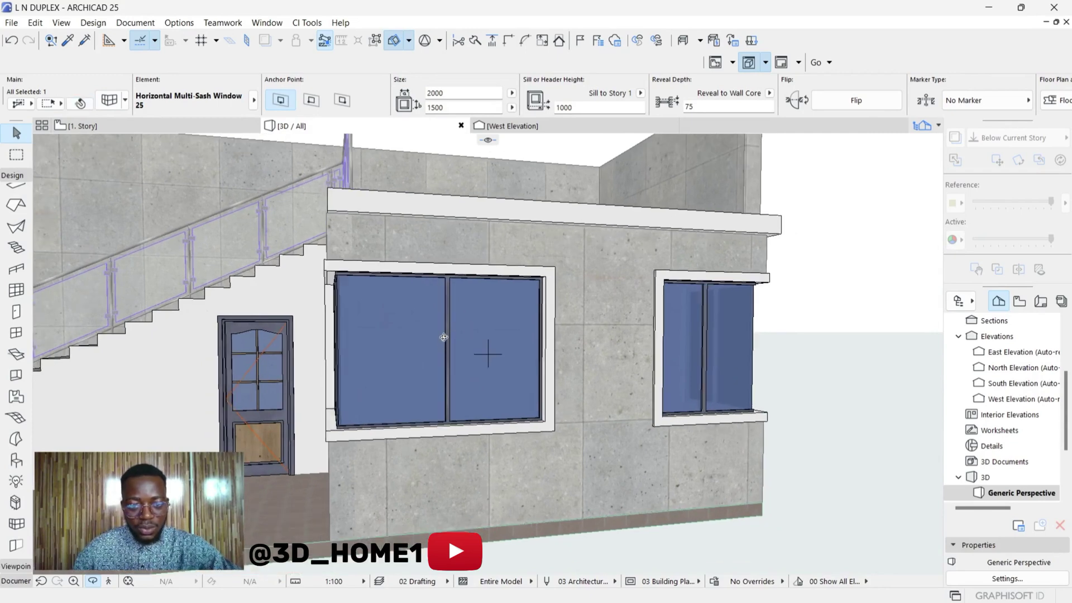
left_click(441, 336)
key("Escape")
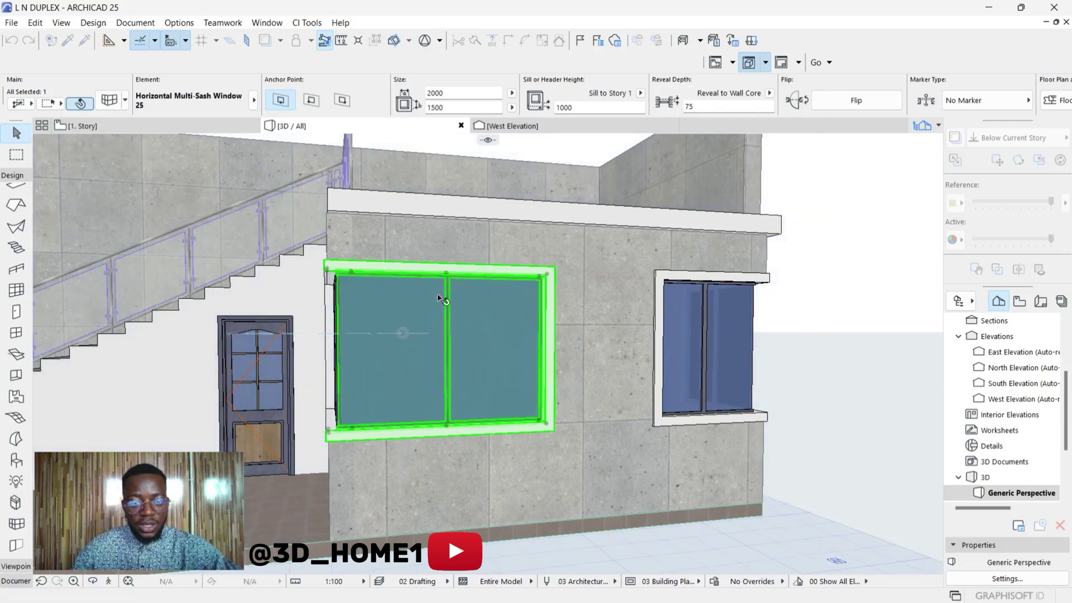
left_click(464, 91)
type("12")
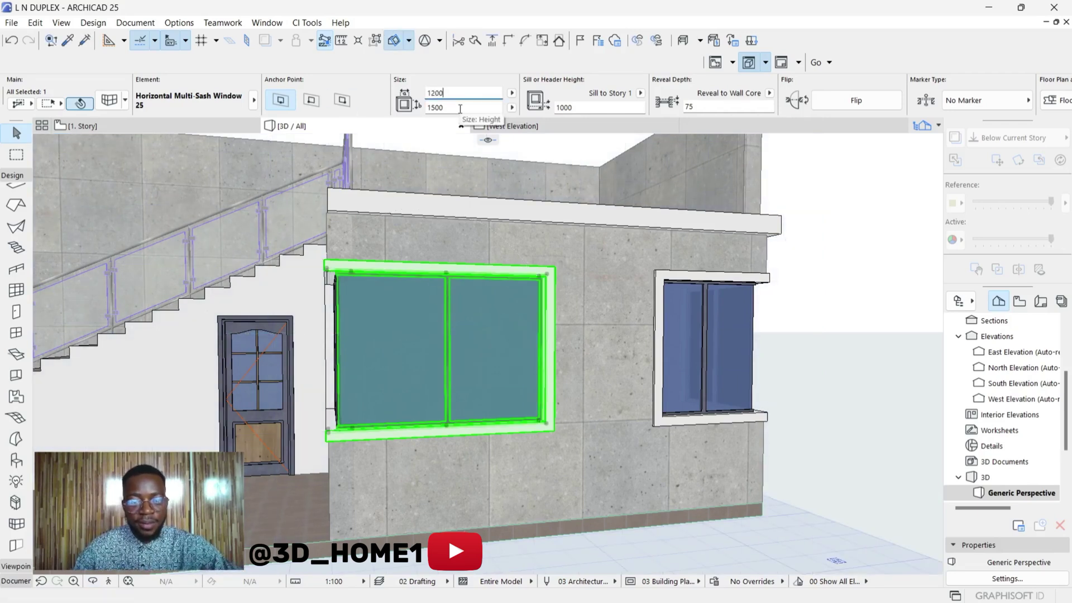
key("Return")
left_click(827, 345)
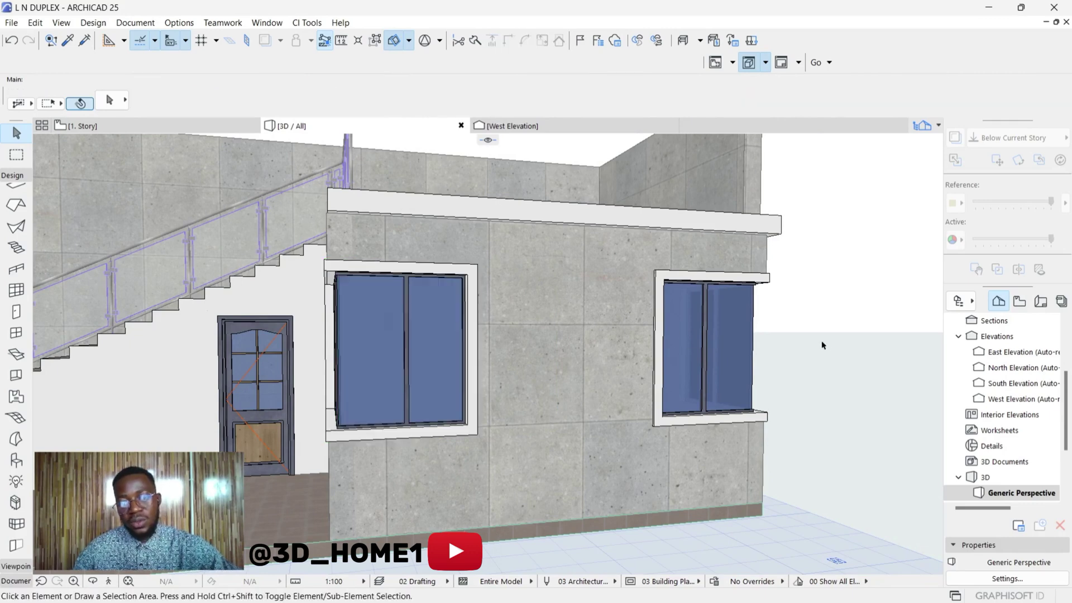
- Set the width of the corner window half on the door-side wall to 1200
middle_click_drag(827, 345, 615, 389, "shift")
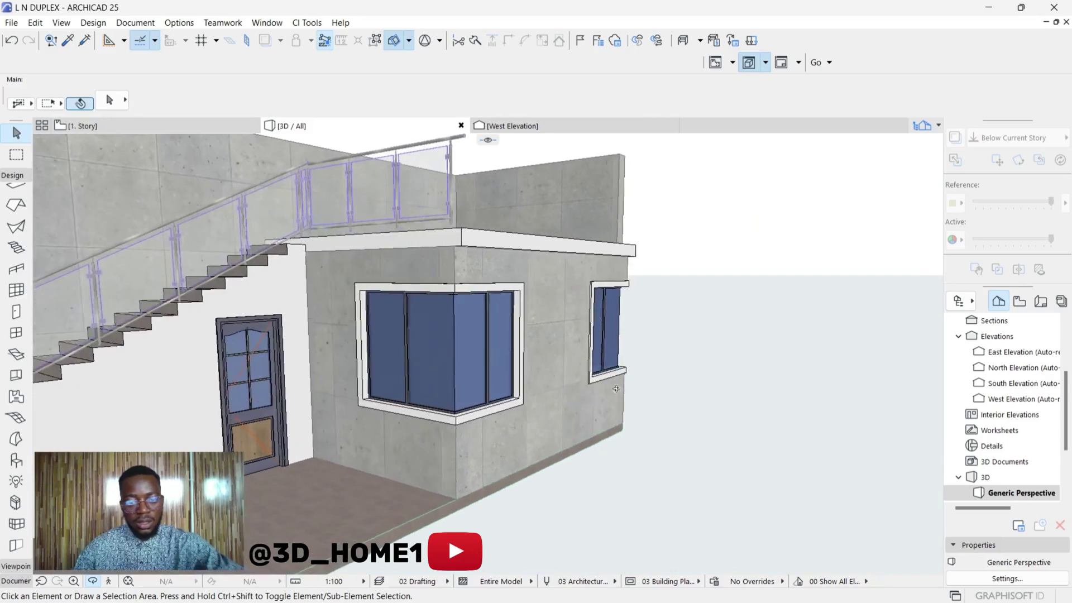
left_click(434, 364)
left_click(432, 93)
type("12")
key("Tab")
- Set the height of both halves of the corner window beside the door to 2000
scroll(501, 324, "up", 1)
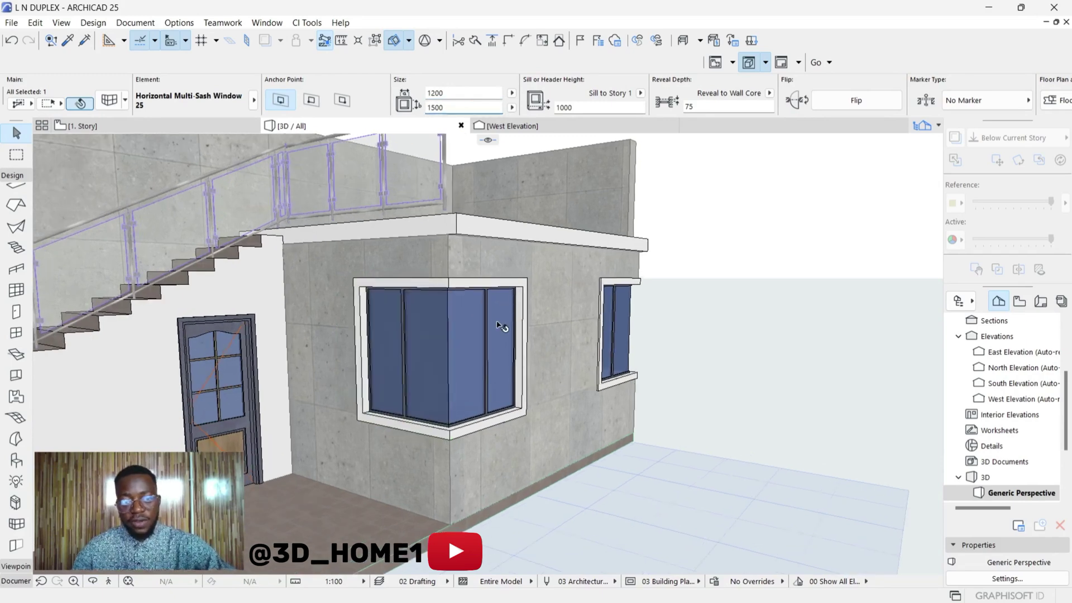
scroll(501, 325, "up", 4)
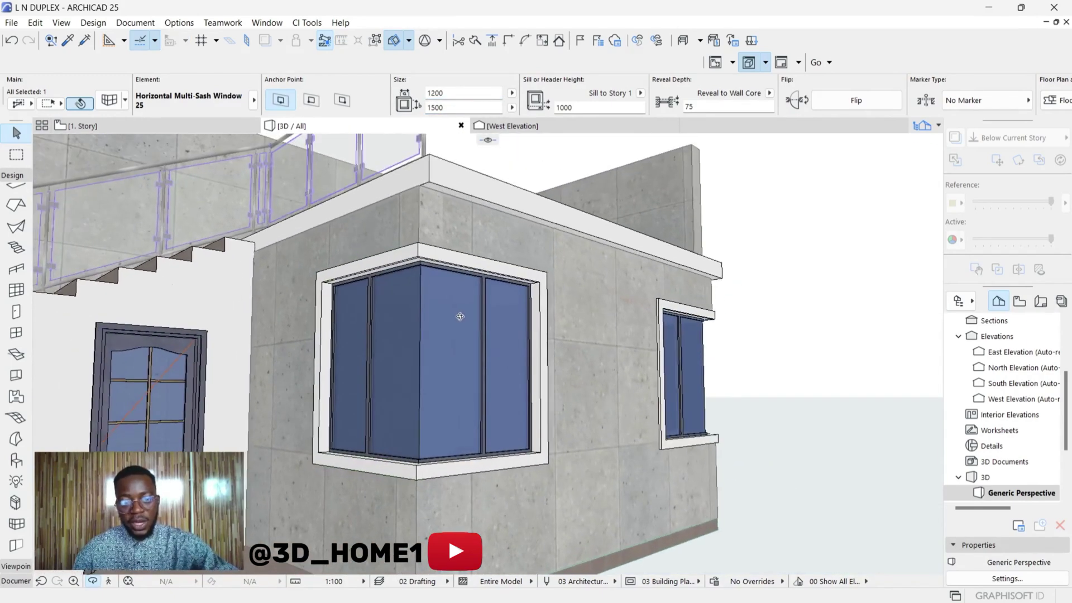
left_click(438, 107)
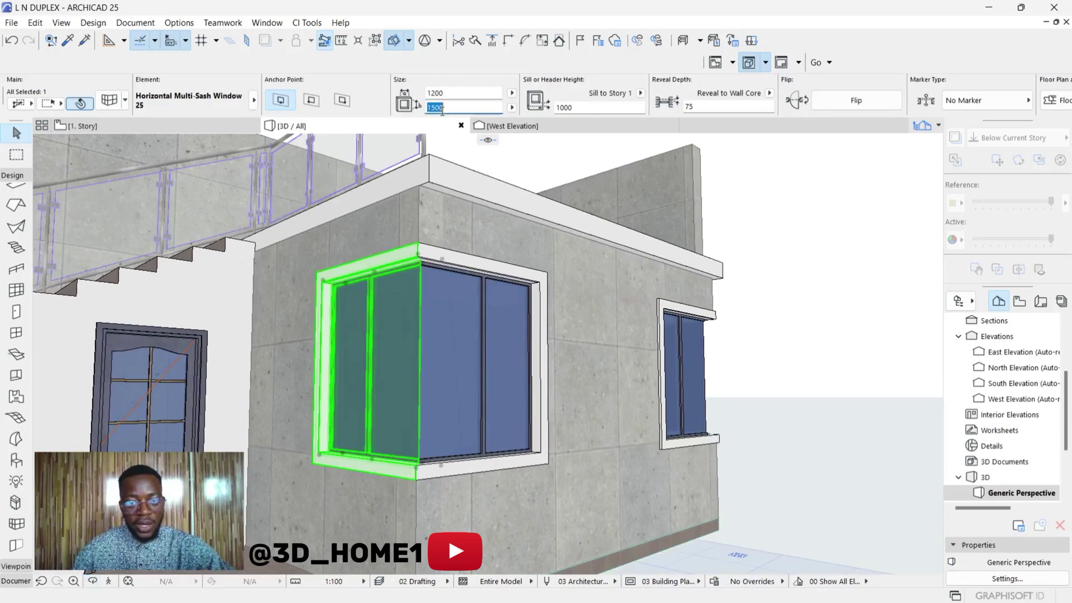
left_click(466, 309, "shift")
left_click(447, 107)
type("2")
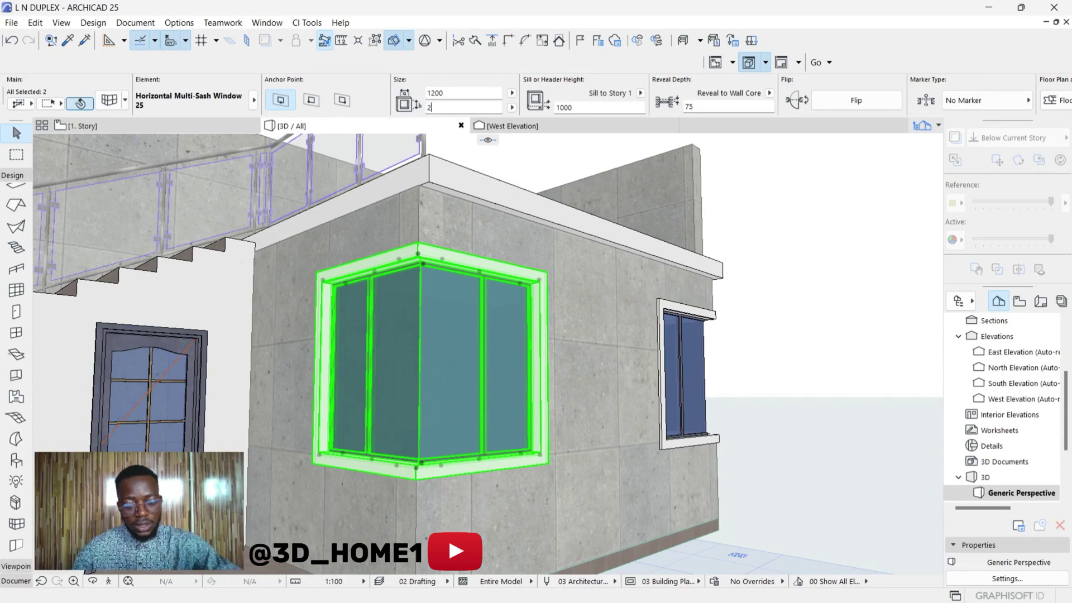
type("000")
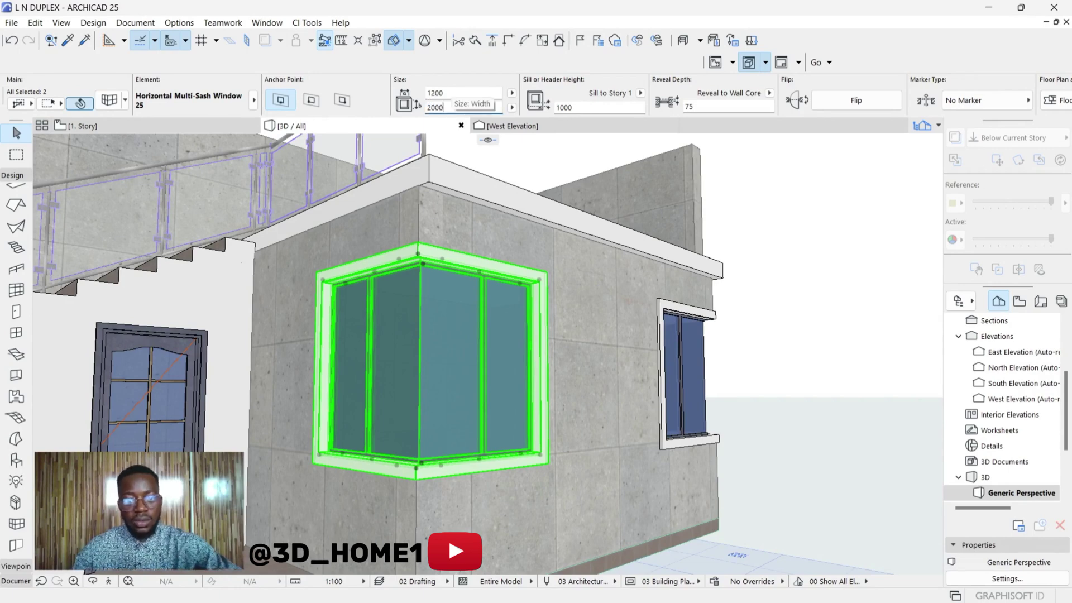
key("Return")
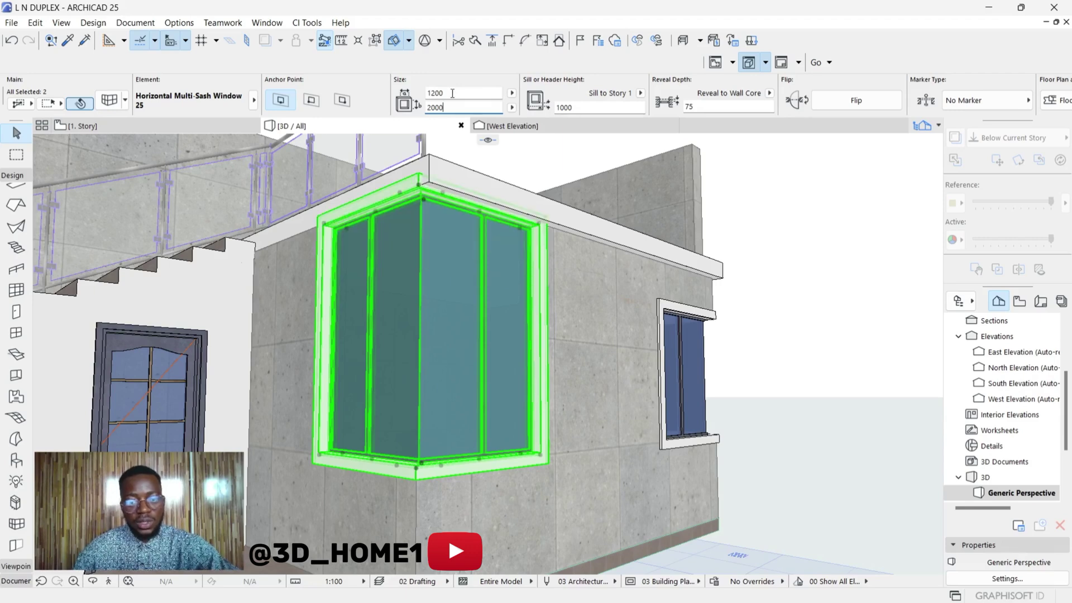
- Set the sill height of both corner window halves to 900 and deselect them
scroll(470, 193, "down", 3)
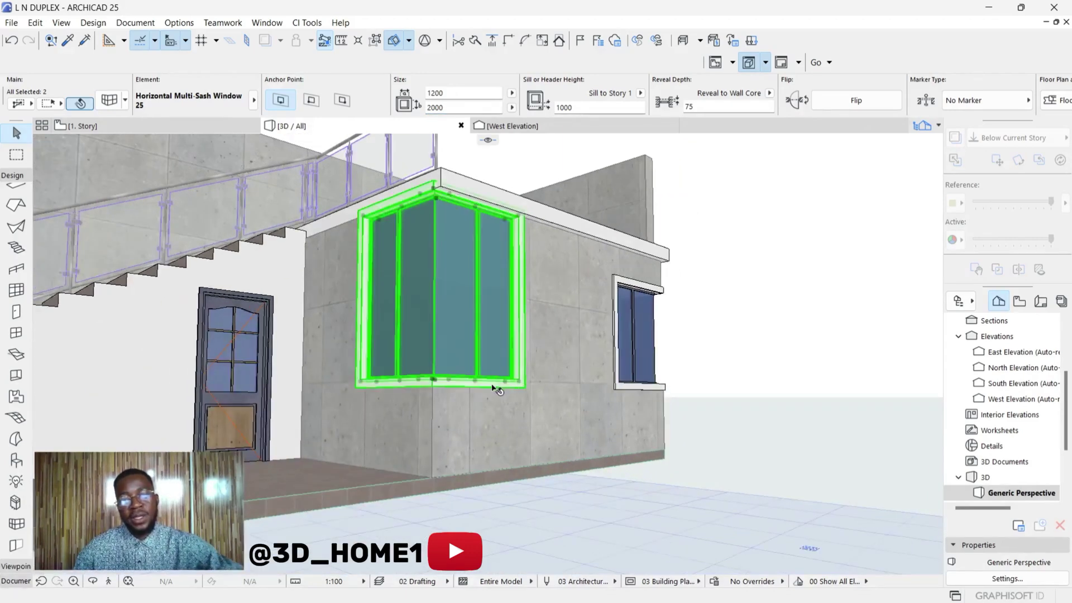
scroll(495, 393, "up", 2)
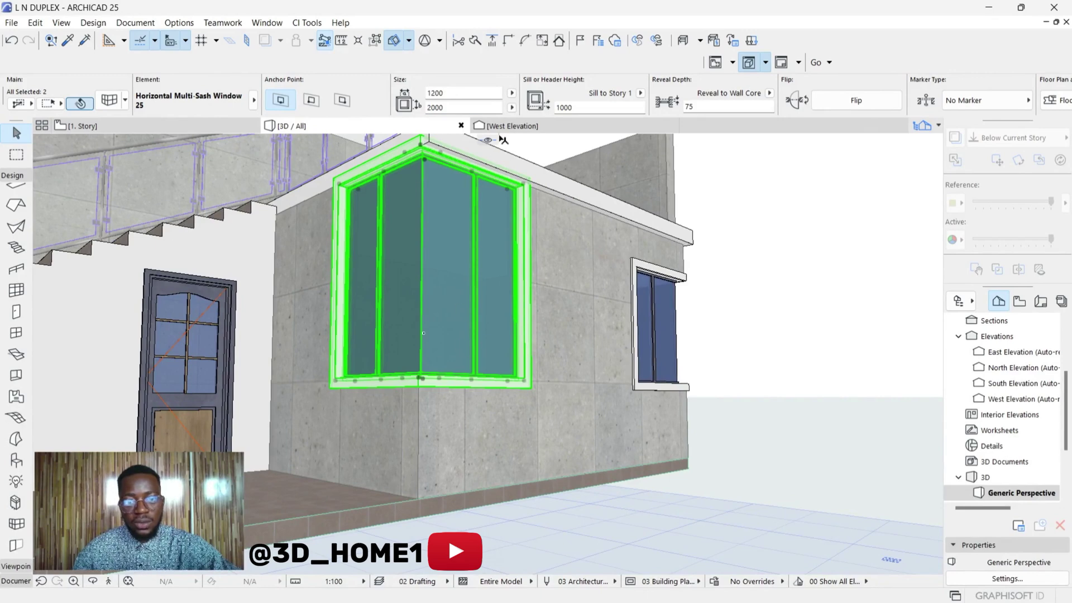
left_click(585, 103)
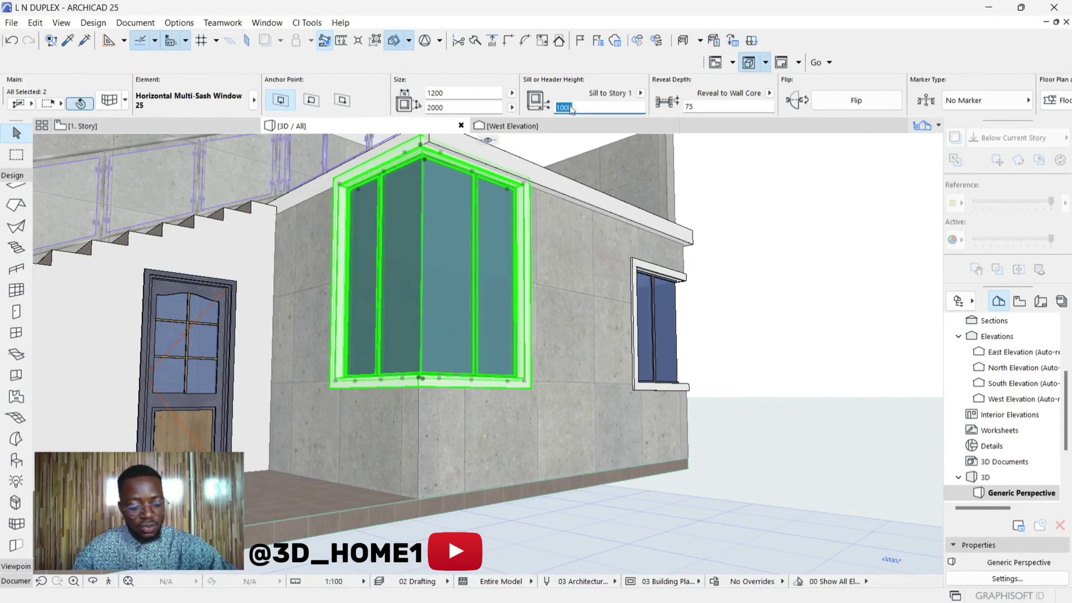
type("9")
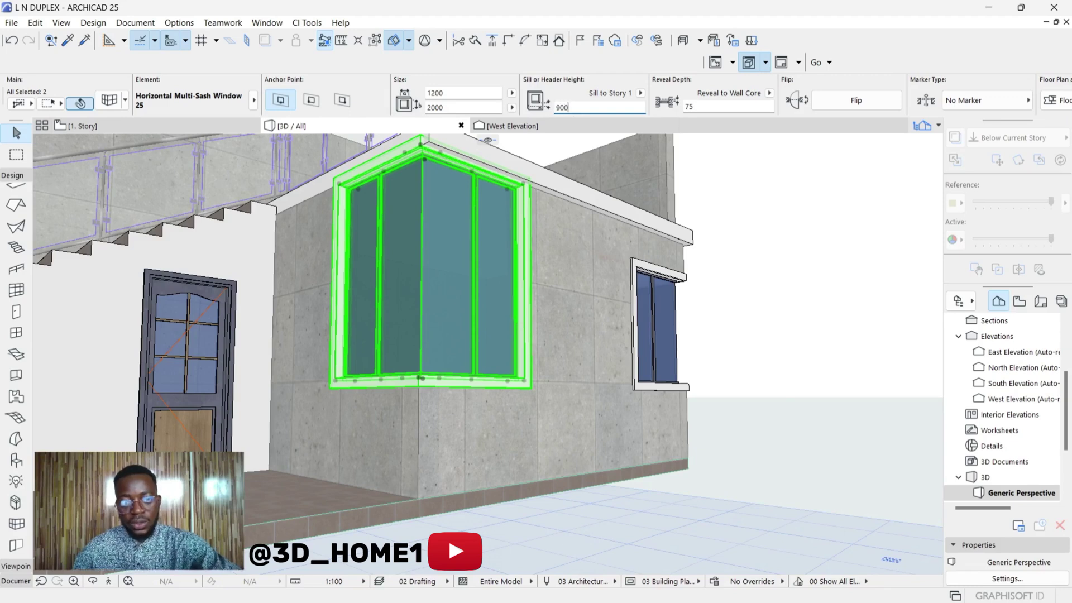
key("Return")
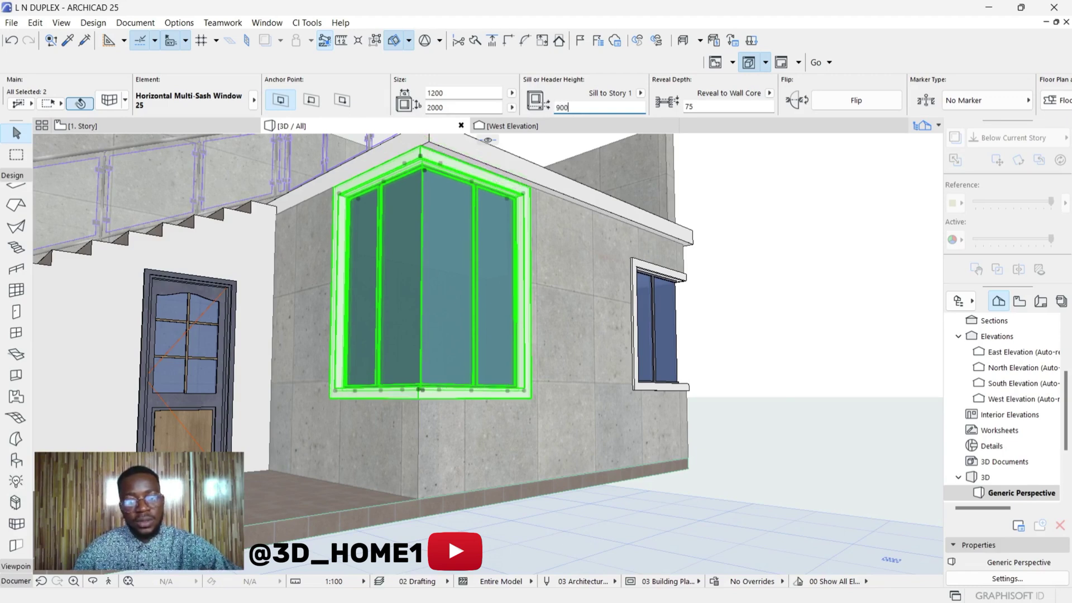
left_click(752, 198)
middle_click_drag(679, 253, 360, 326, "shift")
scroll(360, 326, "down", 4)
middle_click_drag(426, 323, 609, 305, "shift")
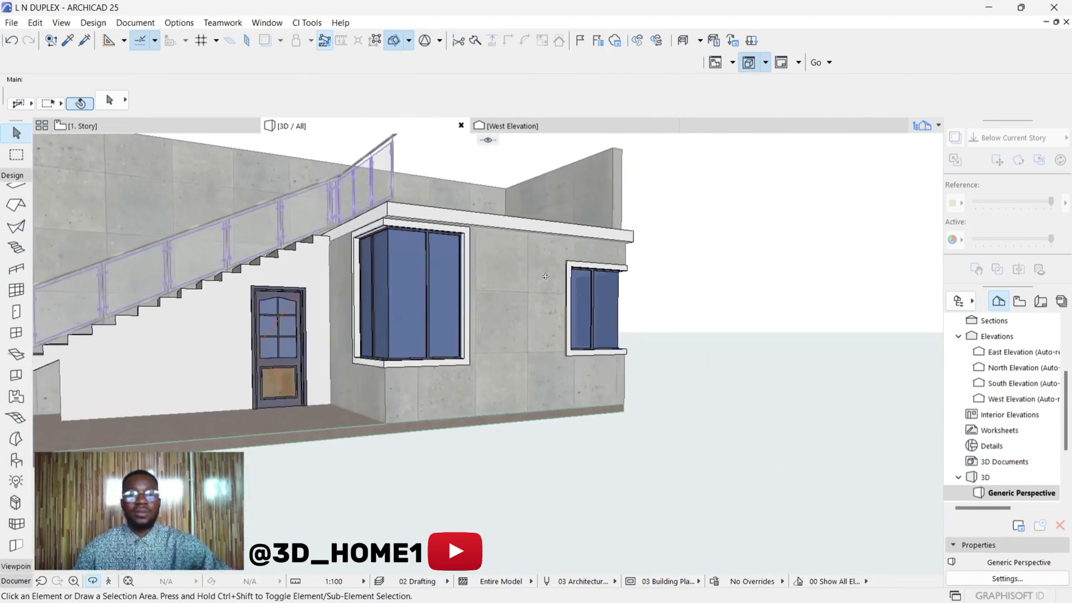
- Undo the sill height and window height changes on the corner window and deselect it
key("ctrl+z")
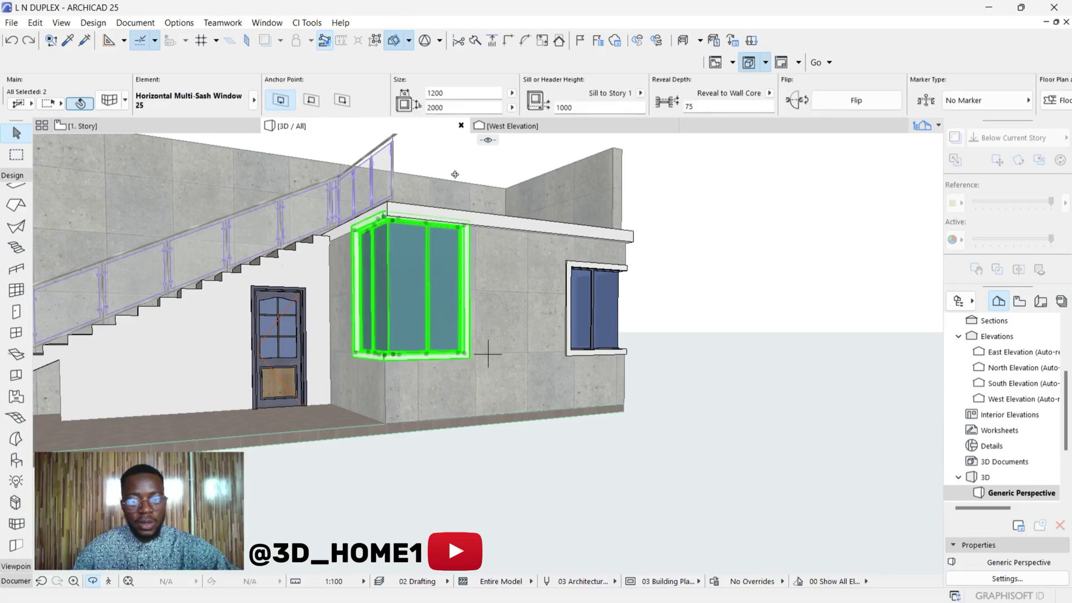
left_click(716, 215)
scroll(545, 265, "up", 6)
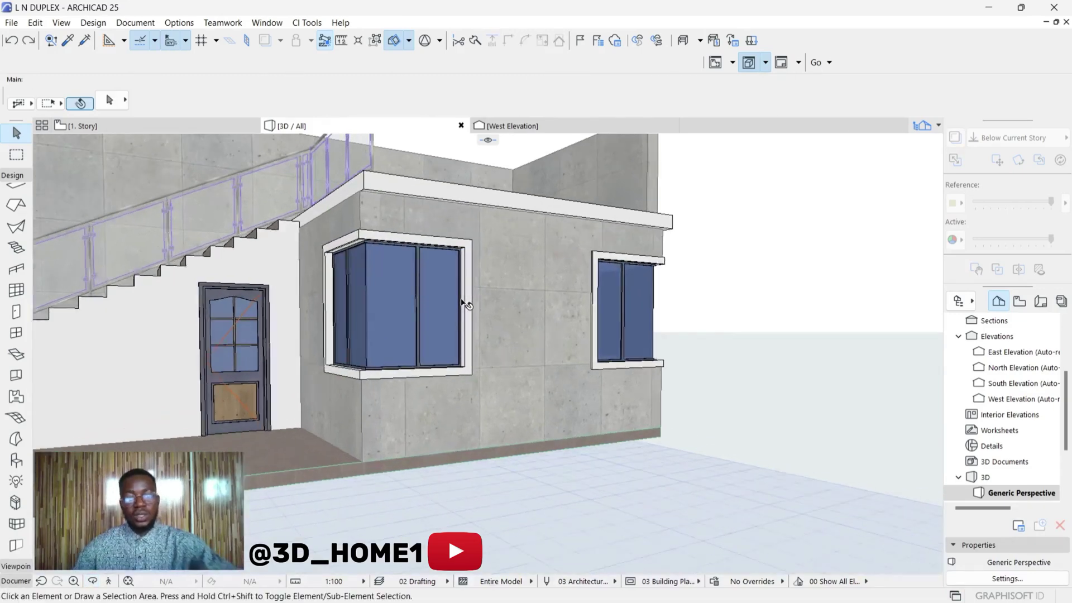
middle_click_drag(501, 294, 502, 296, "shift")
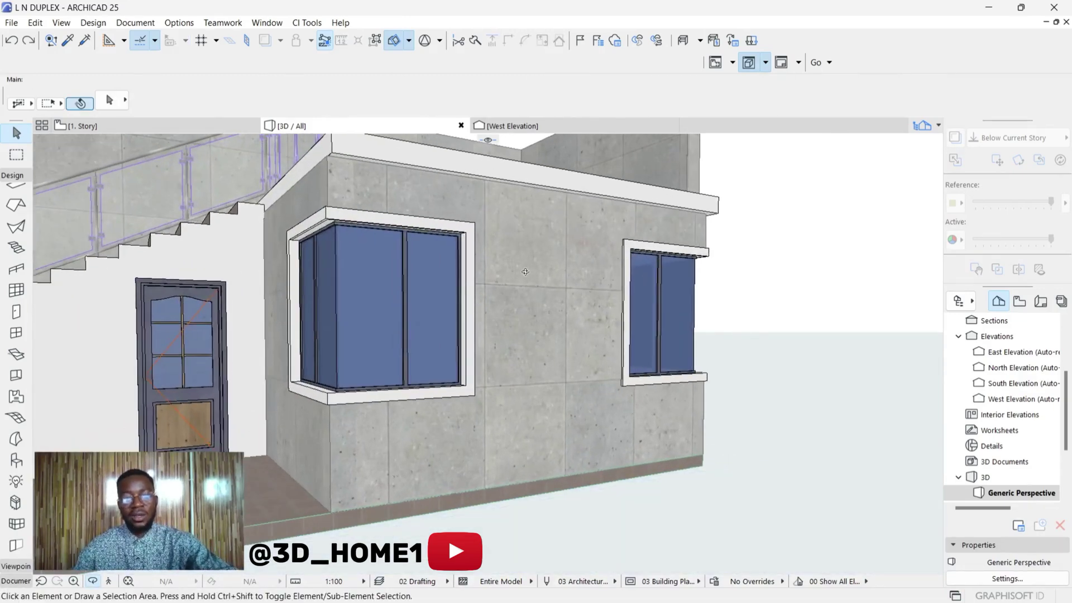
mouse_move(532, 277)
left_mouse_down()
mouse_move(490, 272)
mouse_move(522, 272)
left_mouse_up()
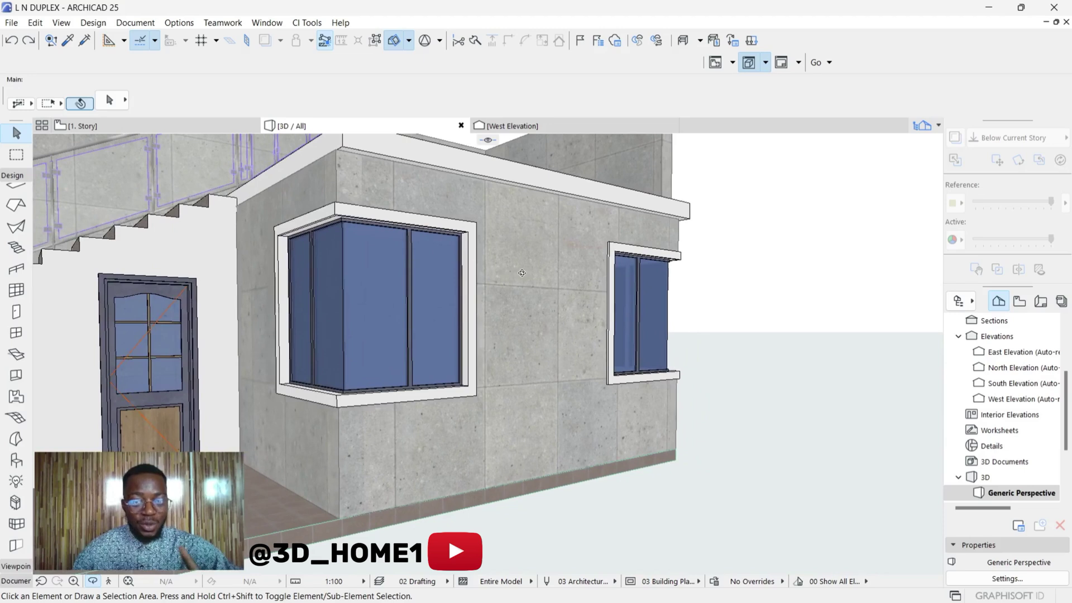